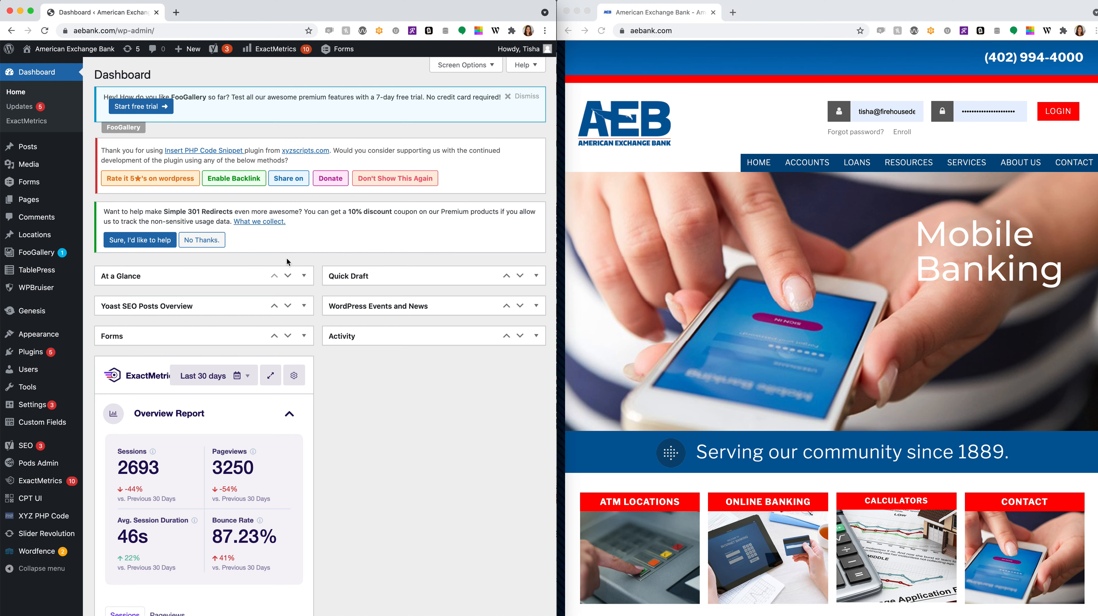
- Scroll the dashboard and try the ExactMetrics date range, dismissing the upgrade notice
scroll(370, 418, "down", 5)
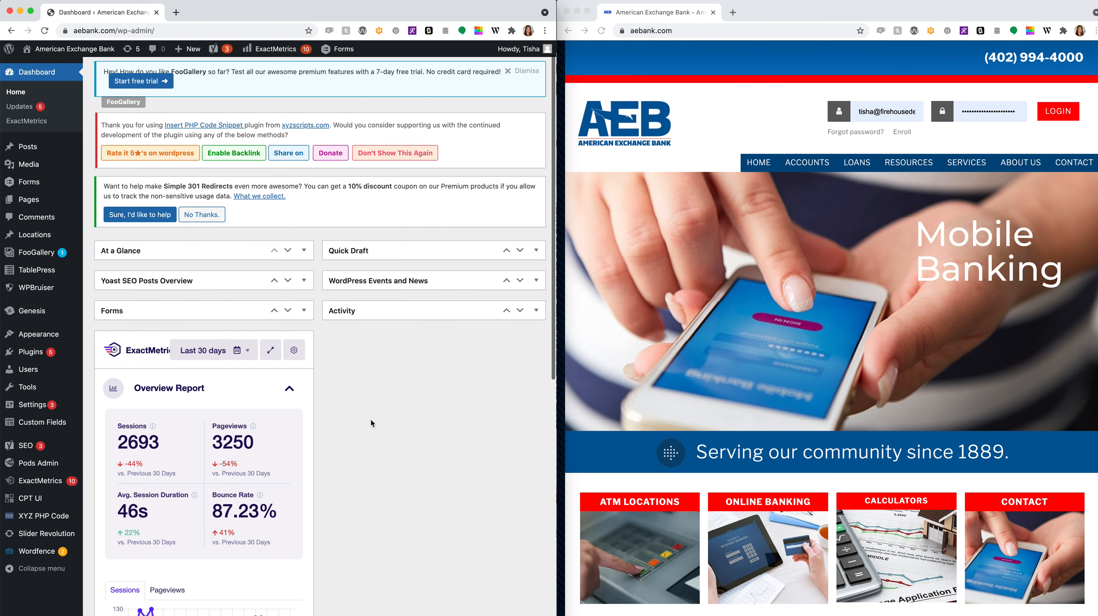
scroll(208, 436, "down", 4)
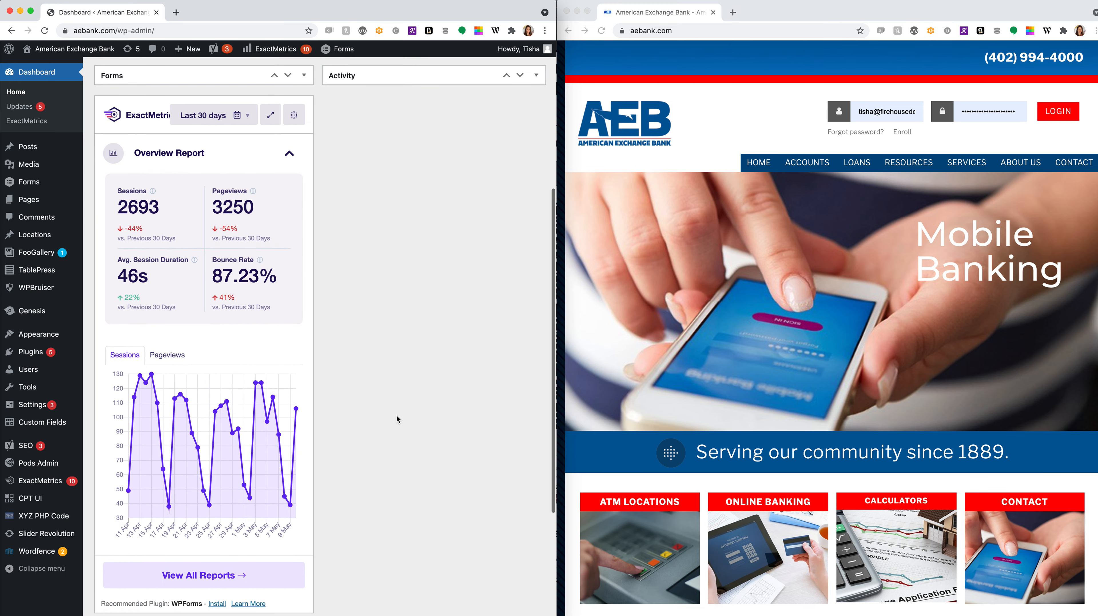
left_click(249, 122)
left_click(249, 123)
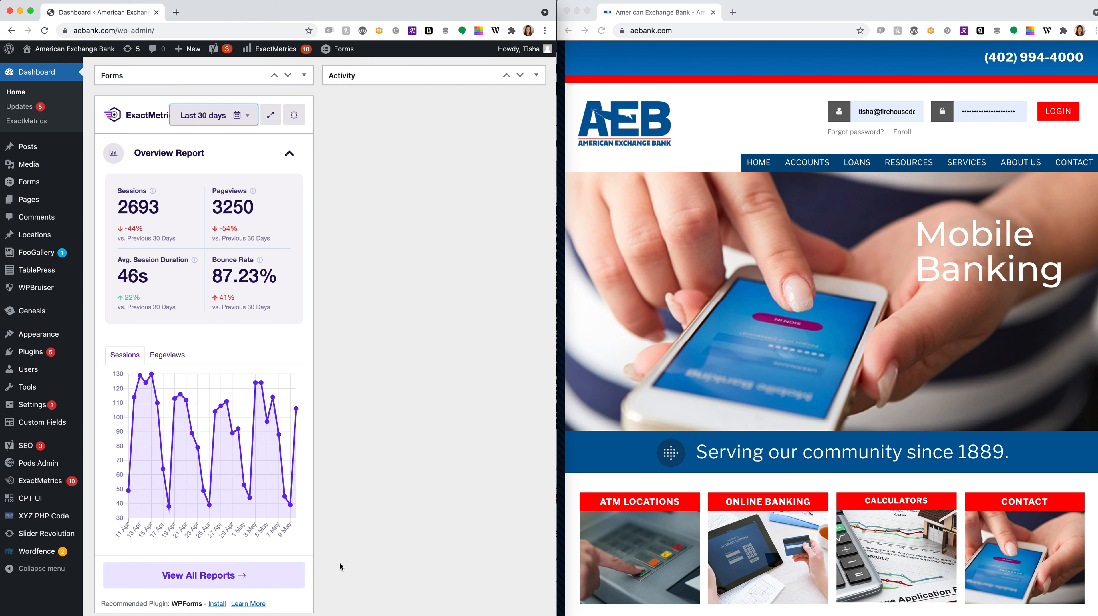
- Return to the top of the dashboard and go to Appearance > Widgets
scroll(373, 447, "up", 3)
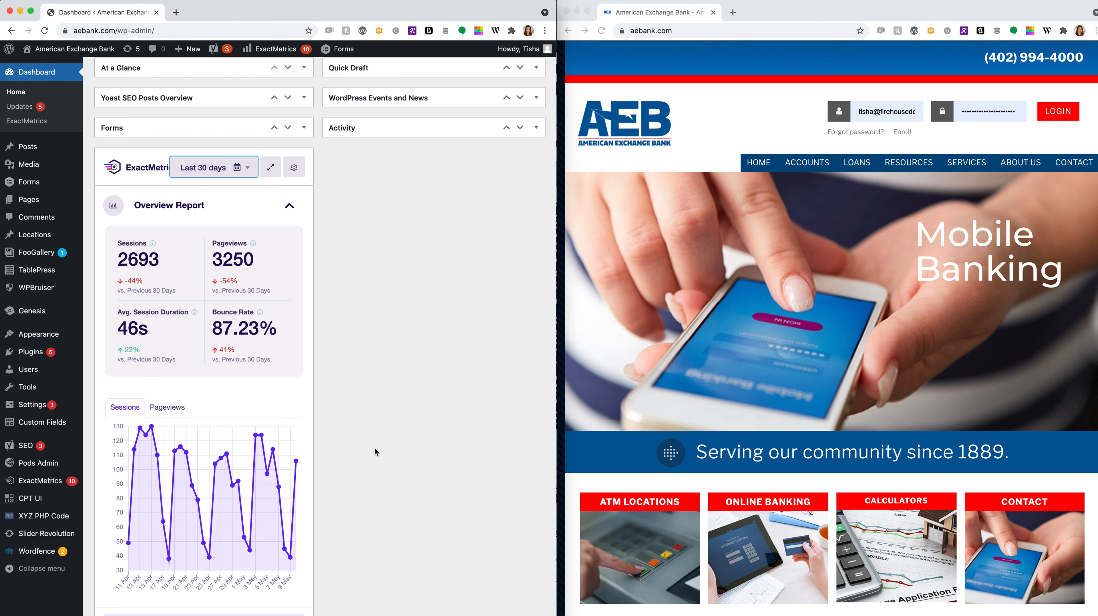
scroll(375, 448, "up", 2)
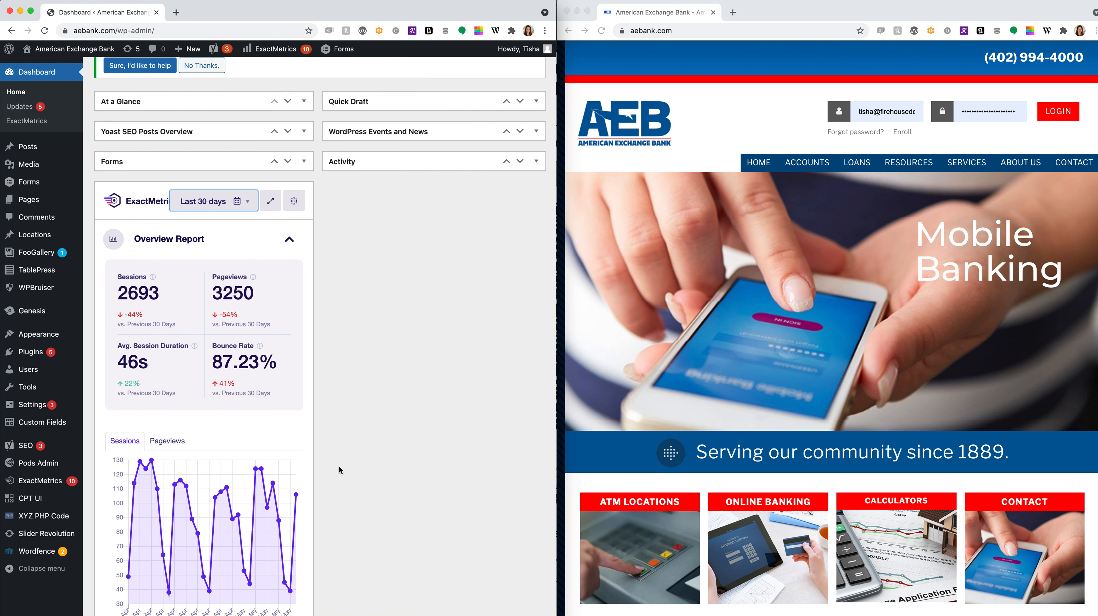
scroll(431, 492, "up", 2)
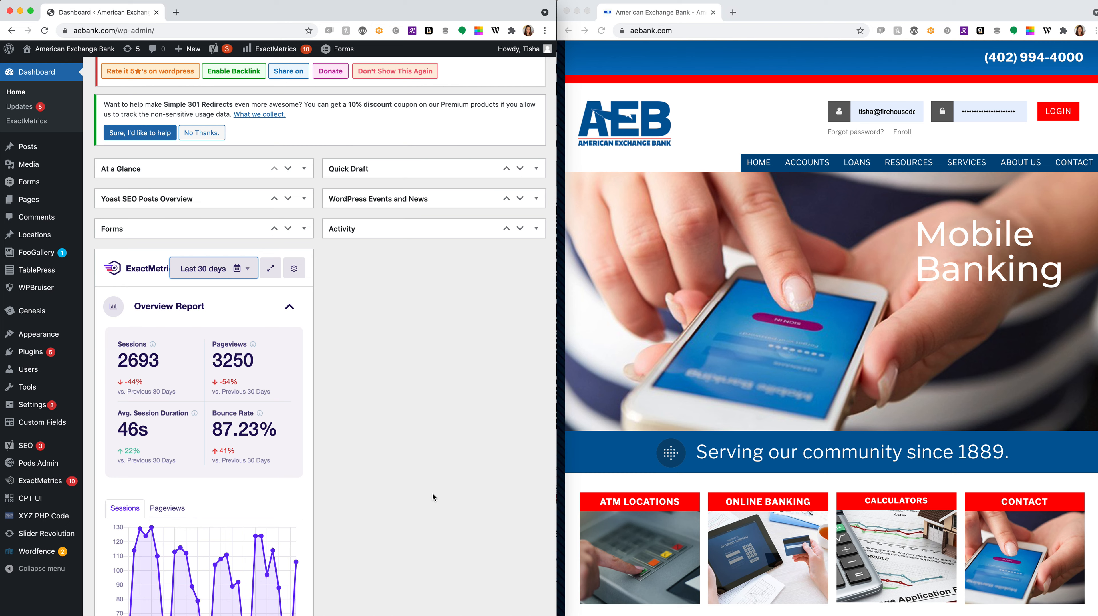
mouse_move(31, 337)
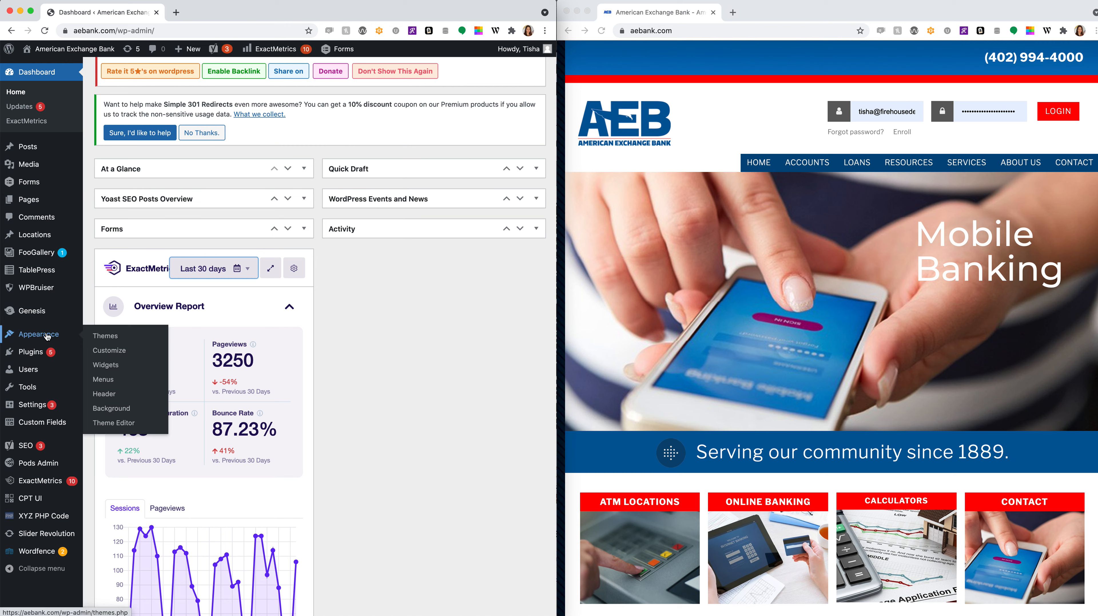
left_click(106, 366)
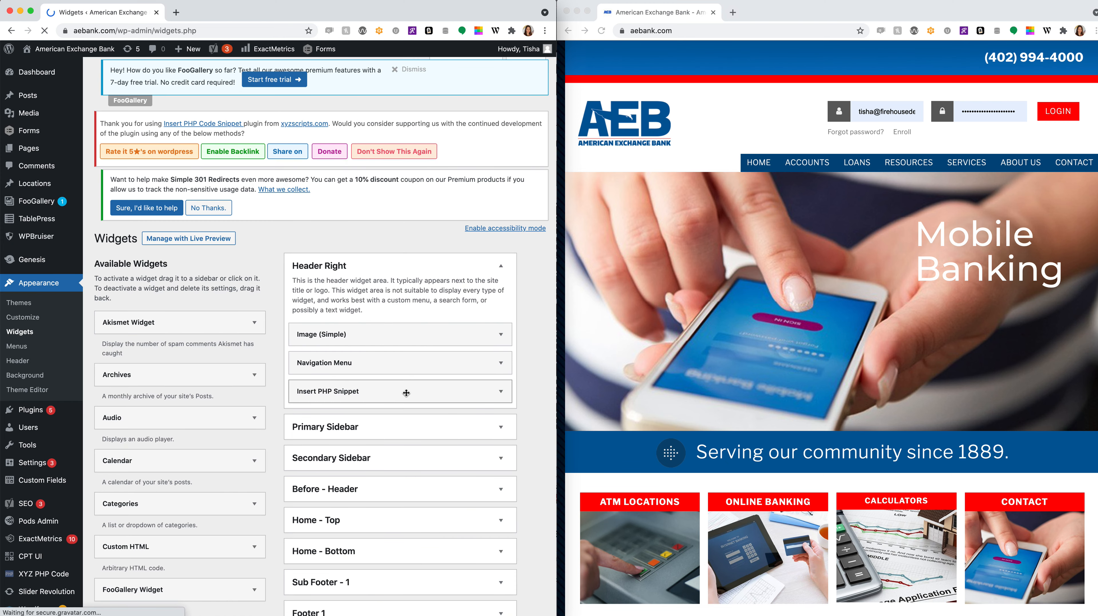
- Inspect Header Right's Image, Navigation Menu (Main) and Insert PHP Snippet (Login-Header) widget settings
scroll(408, 396, "down", 2)
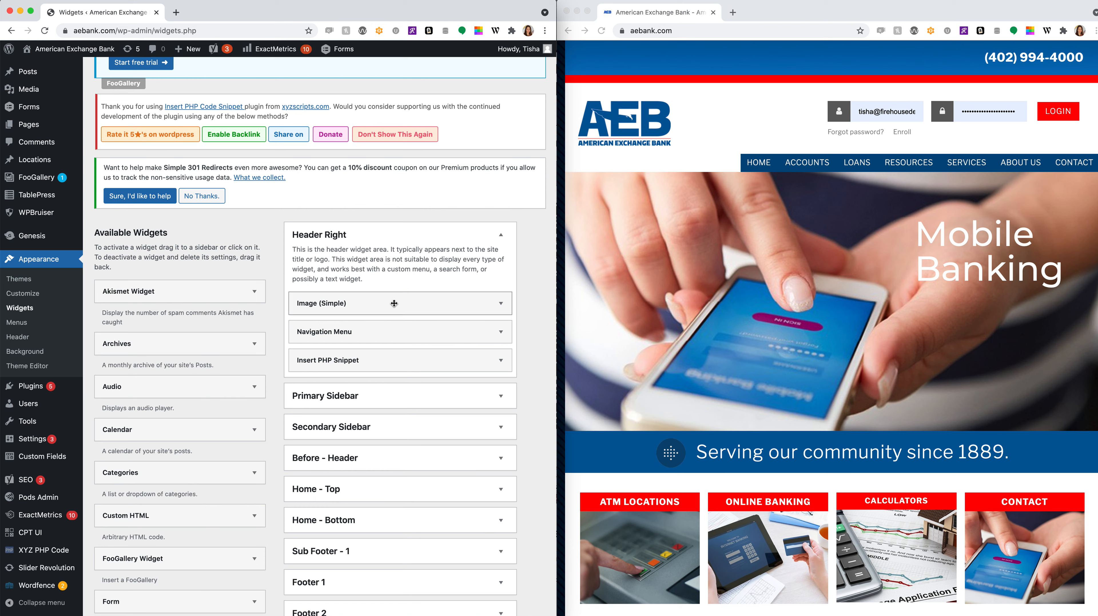
left_click(365, 306)
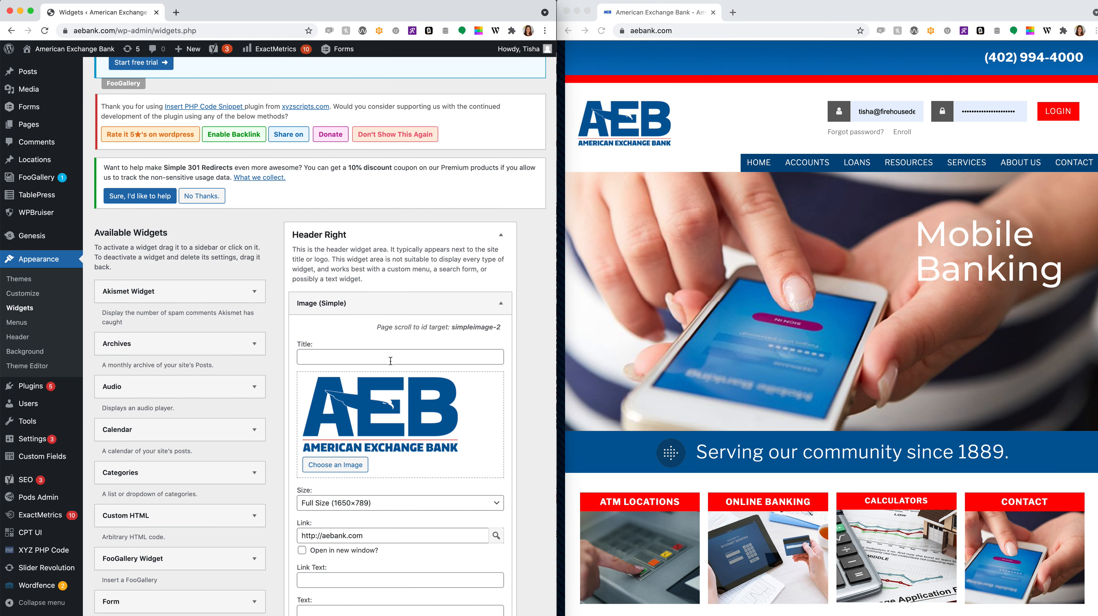
scroll(413, 396, "down", 6)
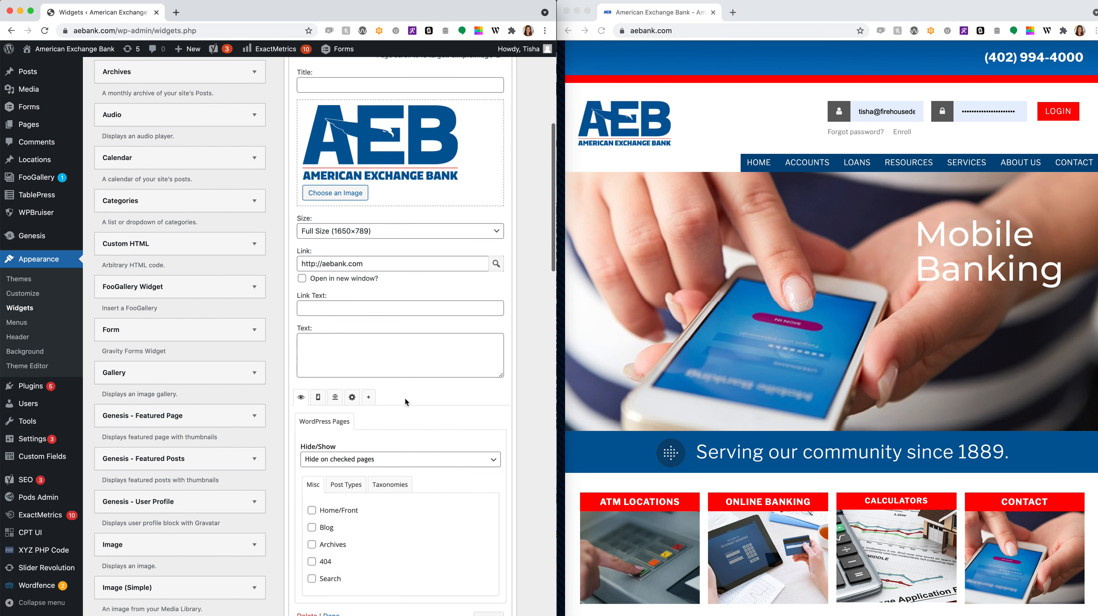
scroll(497, 173, "up", 3)
left_click(501, 112)
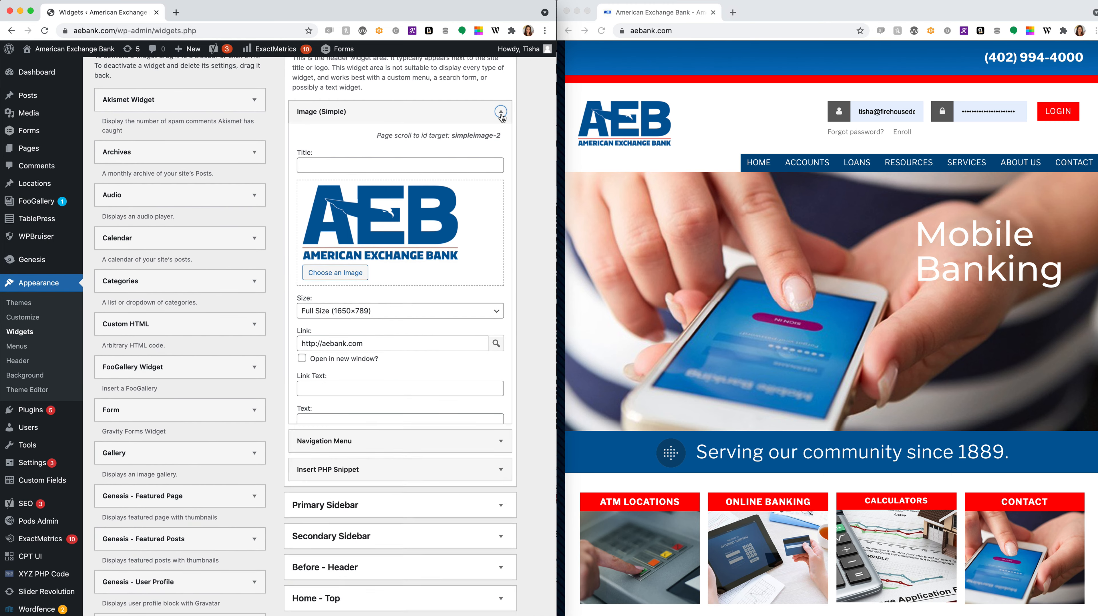
left_click(501, 140)
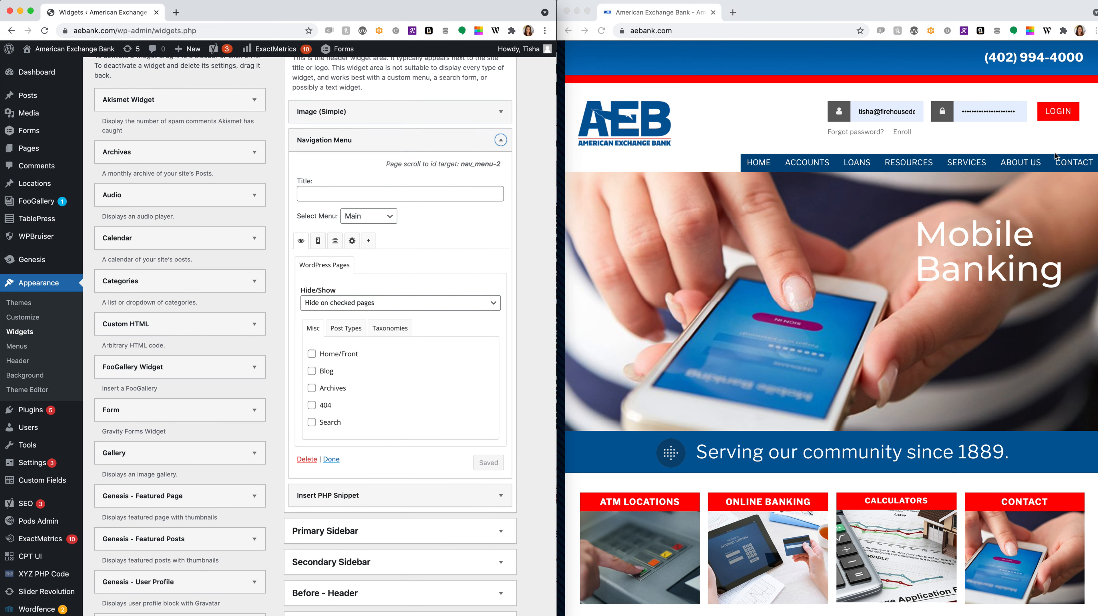
left_click(501, 140)
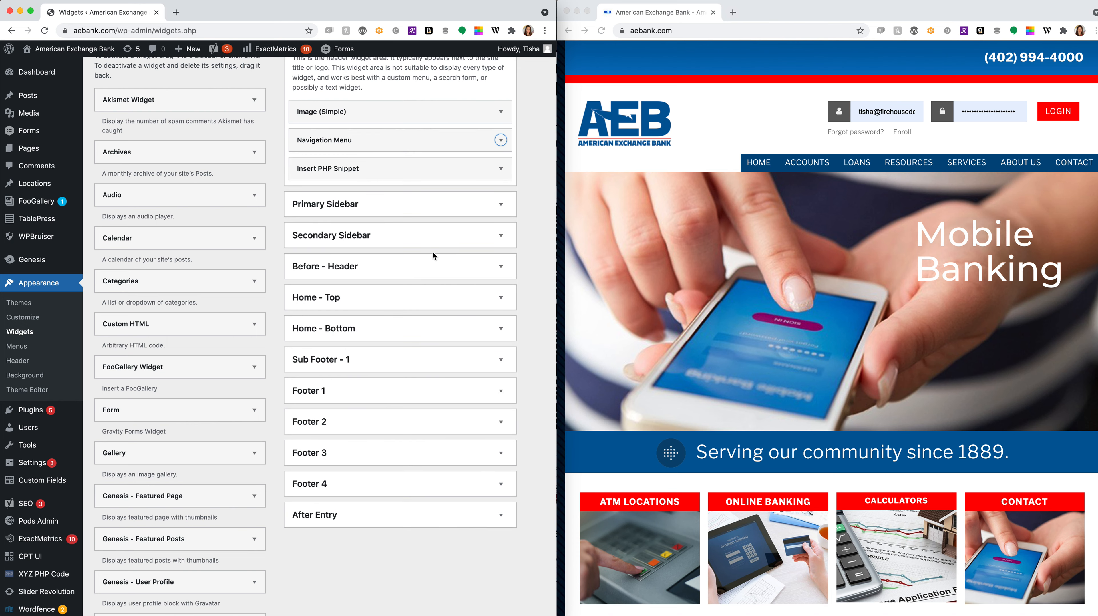
left_click(500, 169)
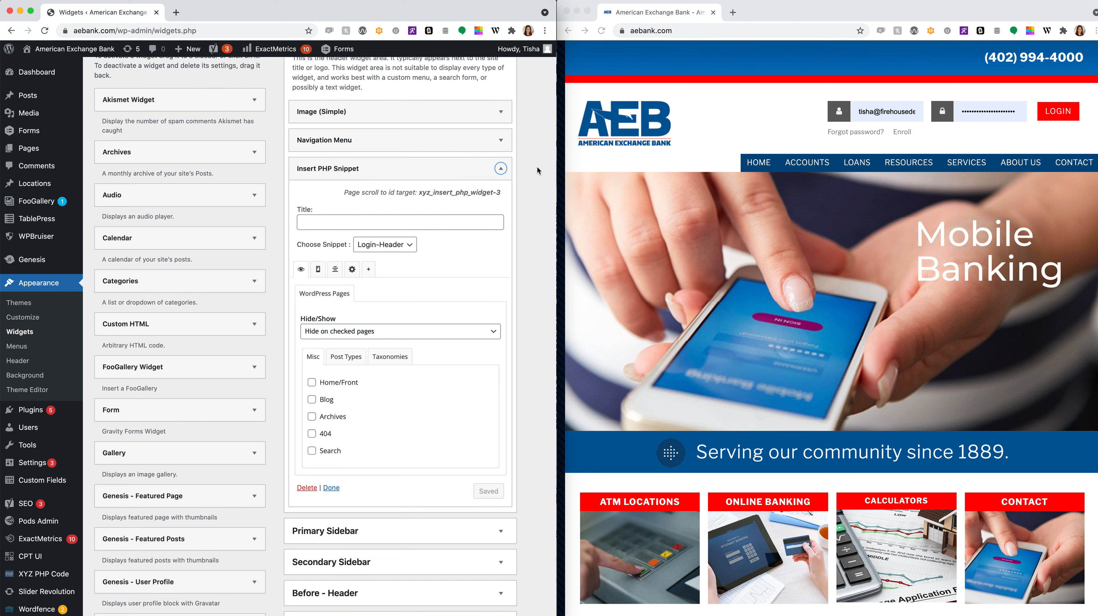
left_click(500, 168)
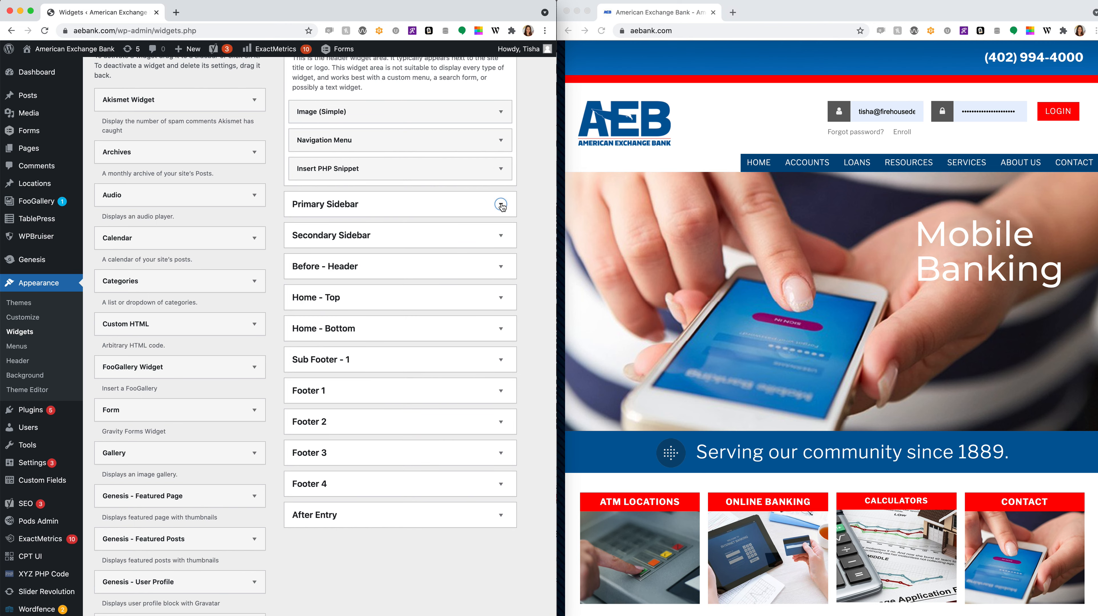
- Check the Primary Sidebar (including its Online Banking widget), Secondary Sidebar and Before - Header areas
left_click(501, 204)
left_click(499, 253)
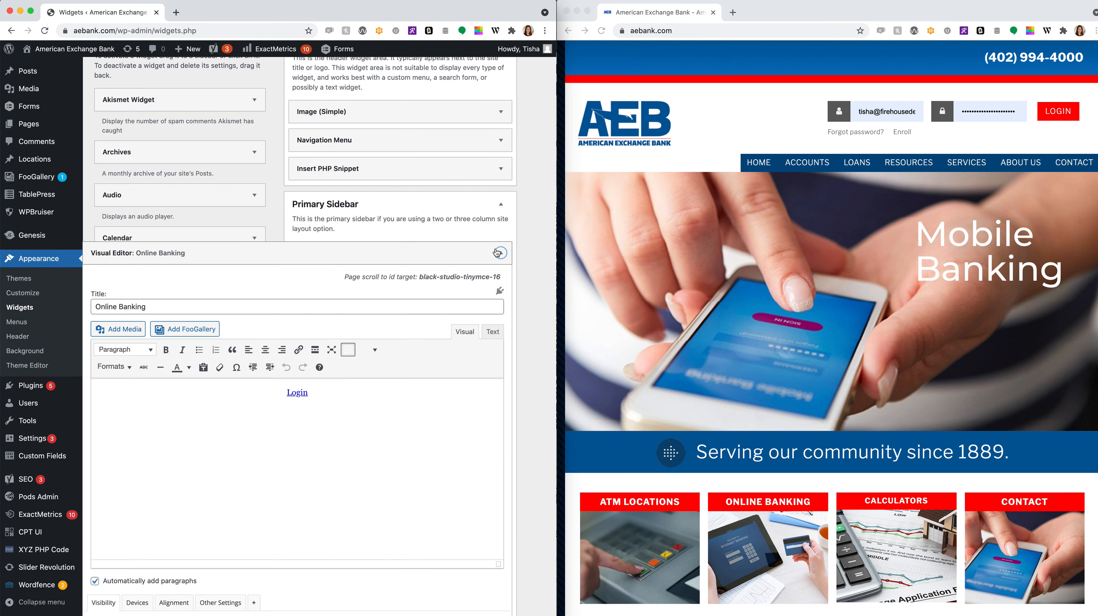
left_click(498, 253)
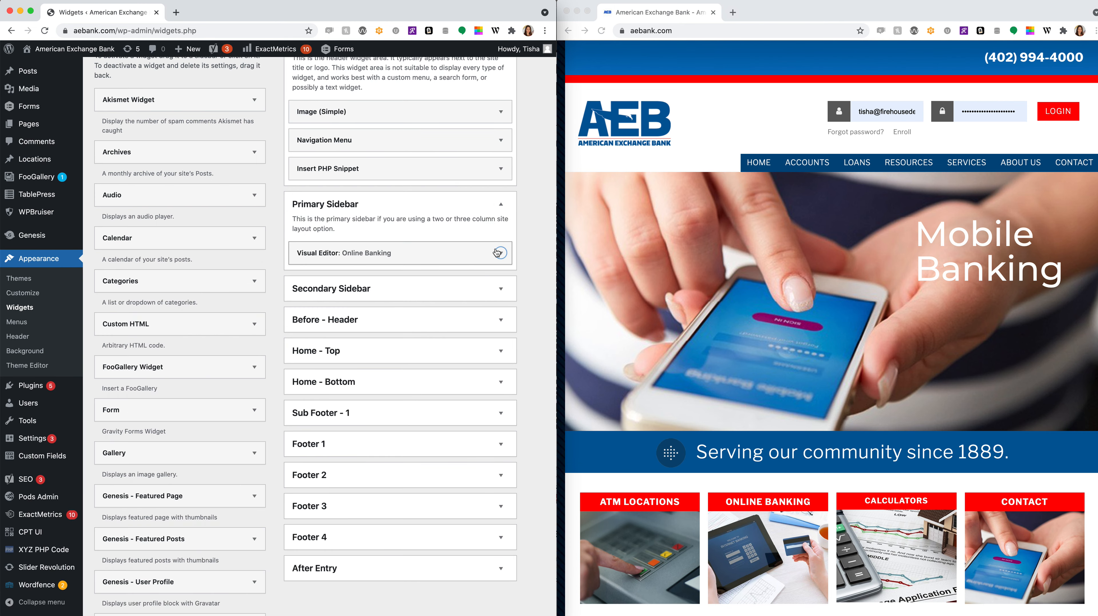
left_click(496, 290)
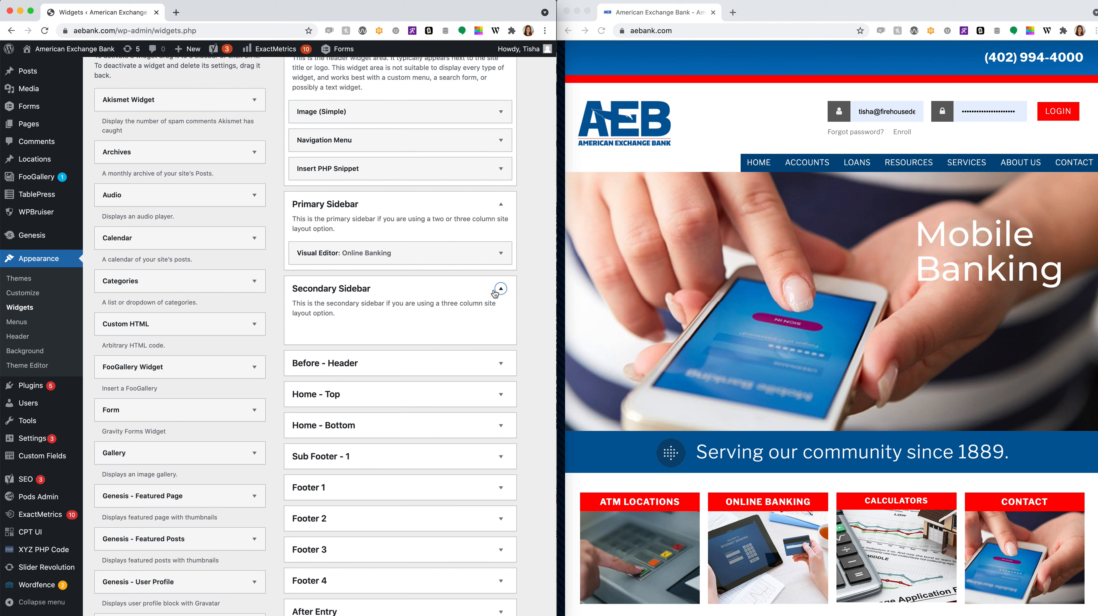
left_click(498, 290)
left_click(500, 320)
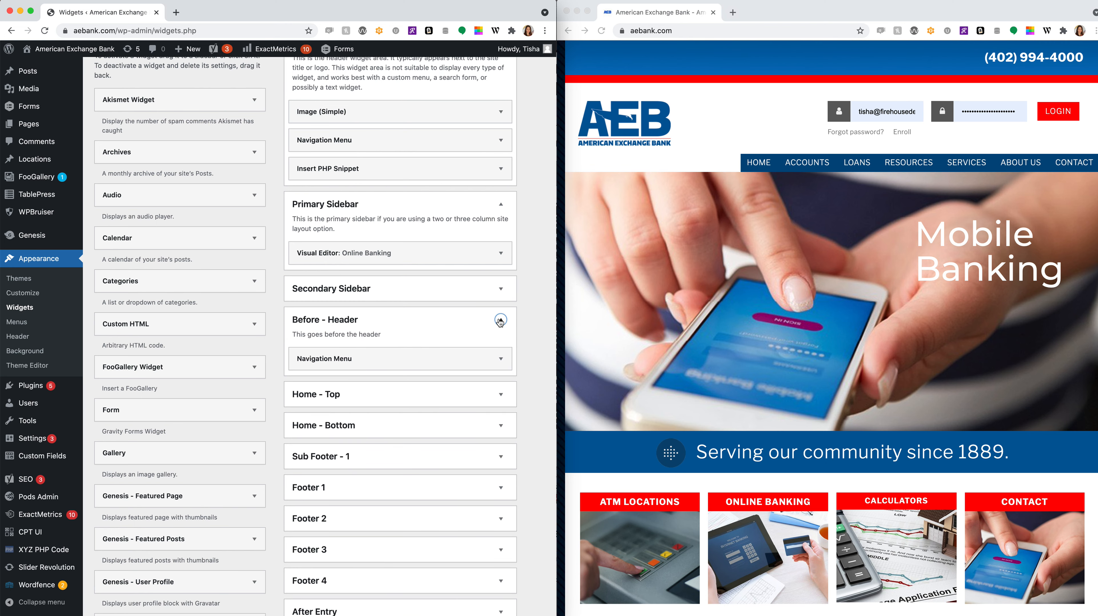
left_click(500, 320)
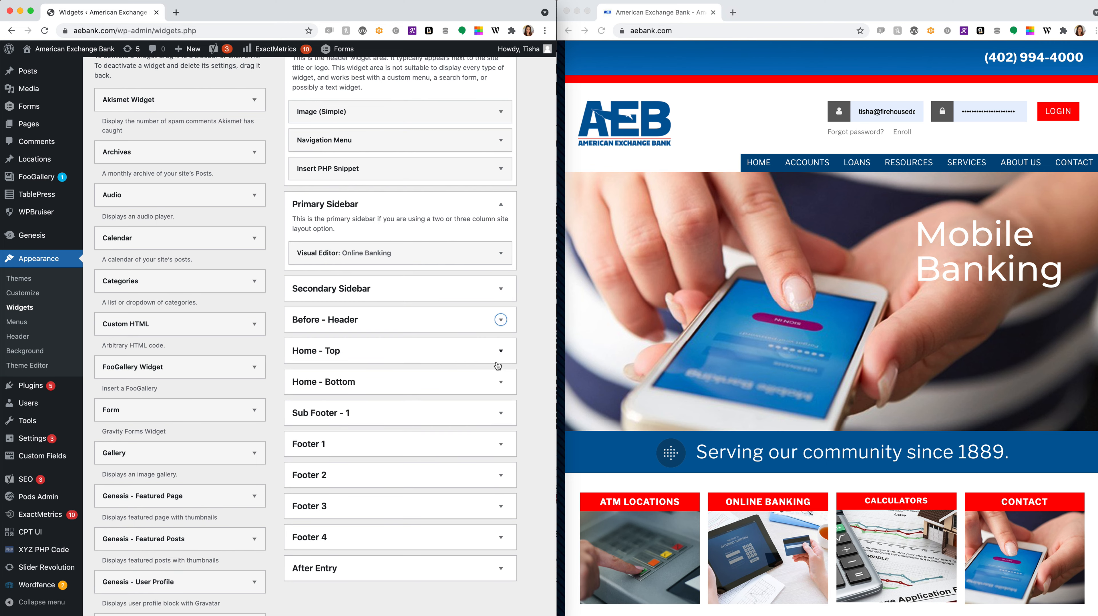
- Show Home - Top's Slider Revolution and two Visual Editors, and Home - Bottom's four Image widgets
left_click(500, 351)
scroll(499, 354, "down", 4)
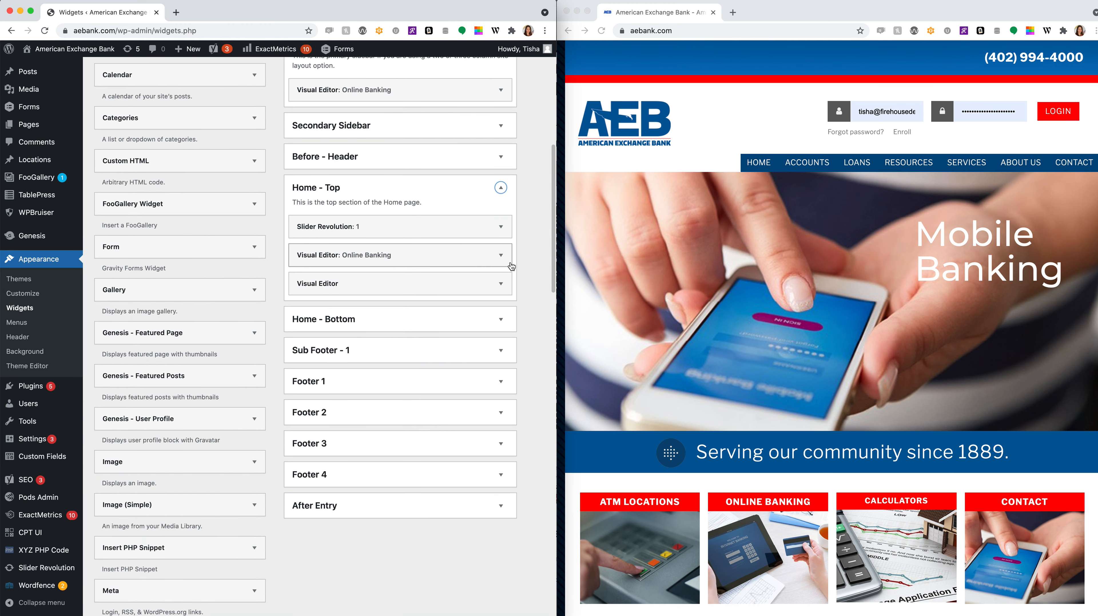
scroll(514, 285, "down", 1)
left_click(500, 289)
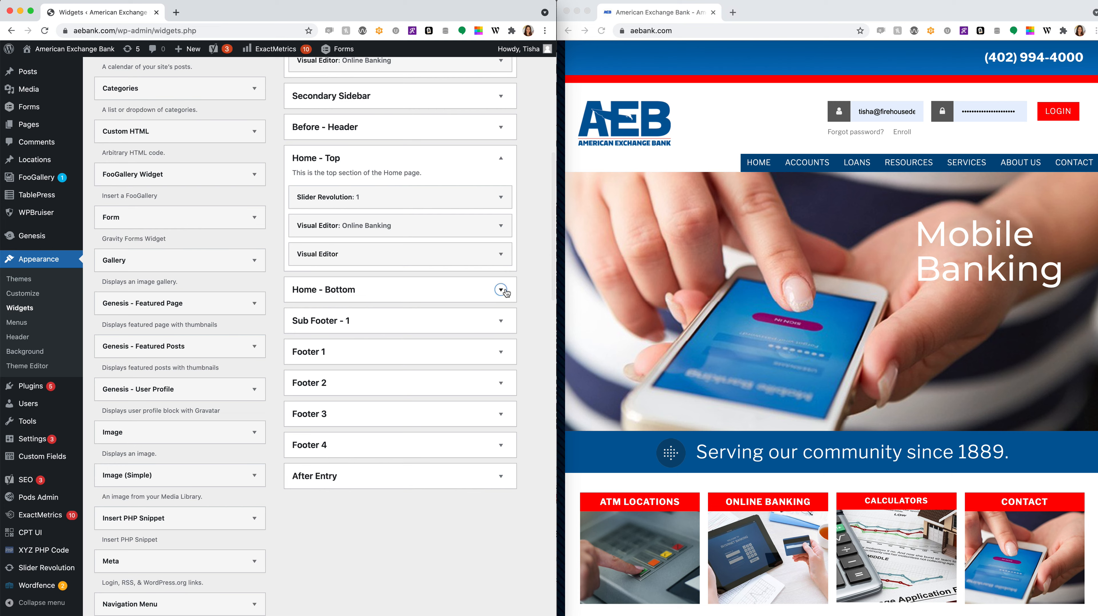
scroll(508, 343, "down", 1)
scroll(508, 342, "down", 1)
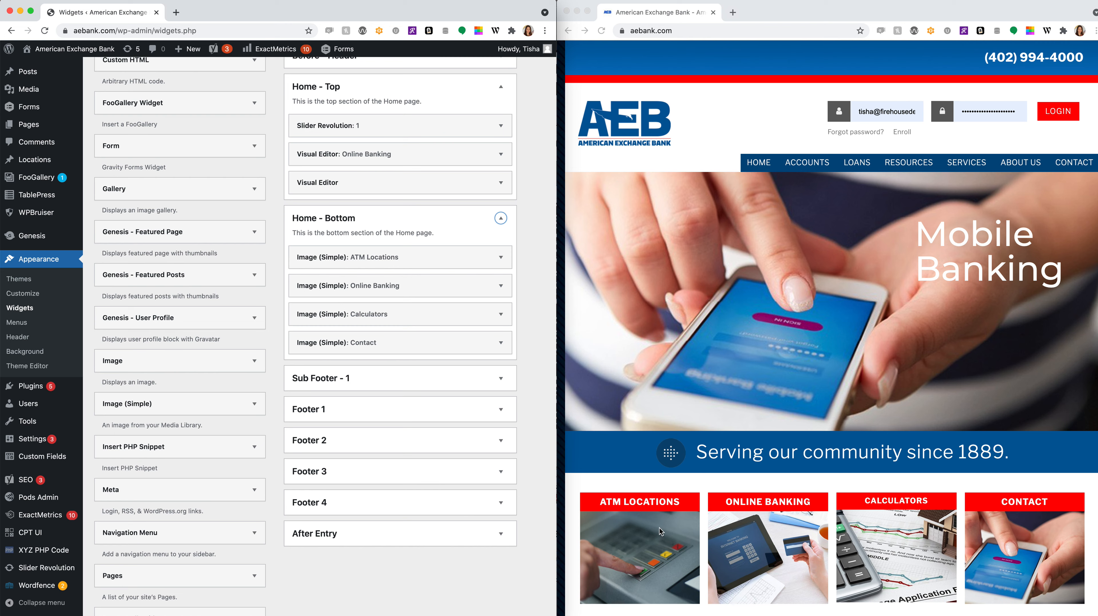
- Inspect the ATM Locations, Online Banking, Calculators and Contact image widgets' settings in Home - Bottom
left_click(392, 258)
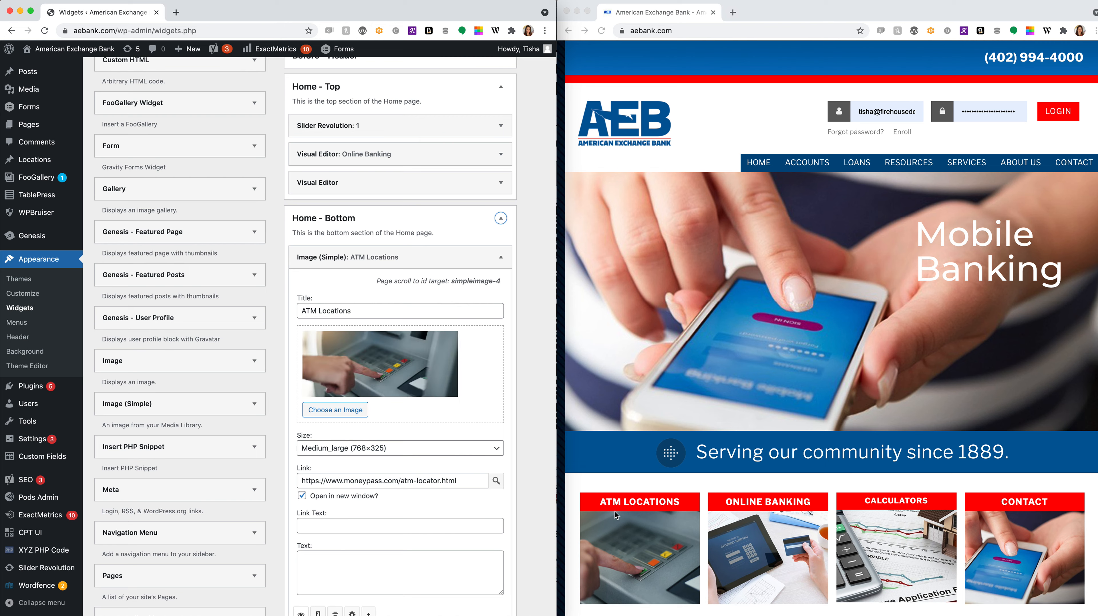
left_click(500, 257)
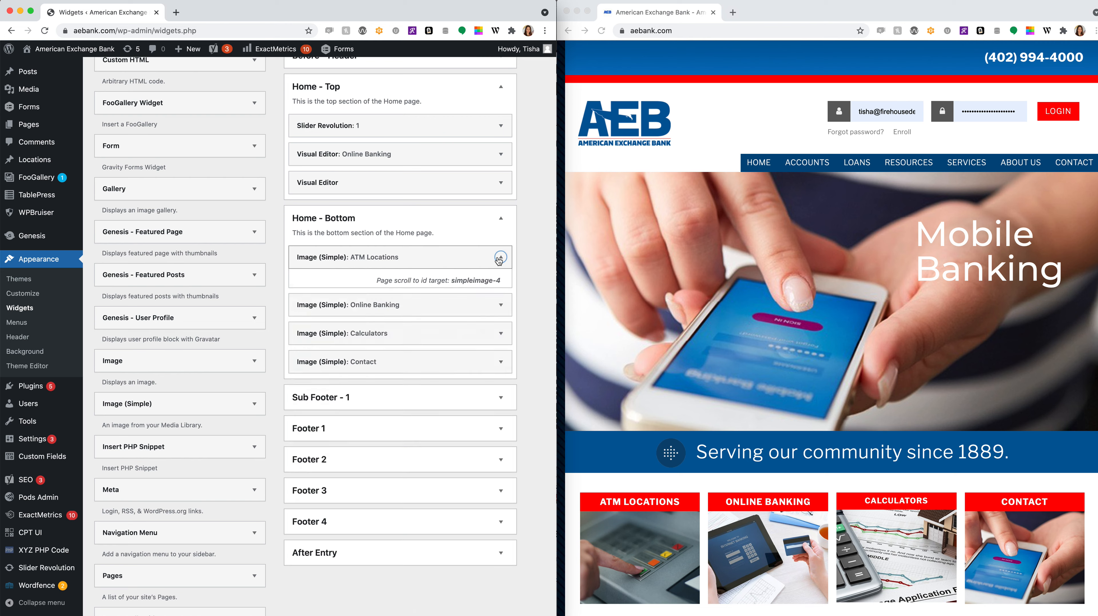
left_click(500, 286)
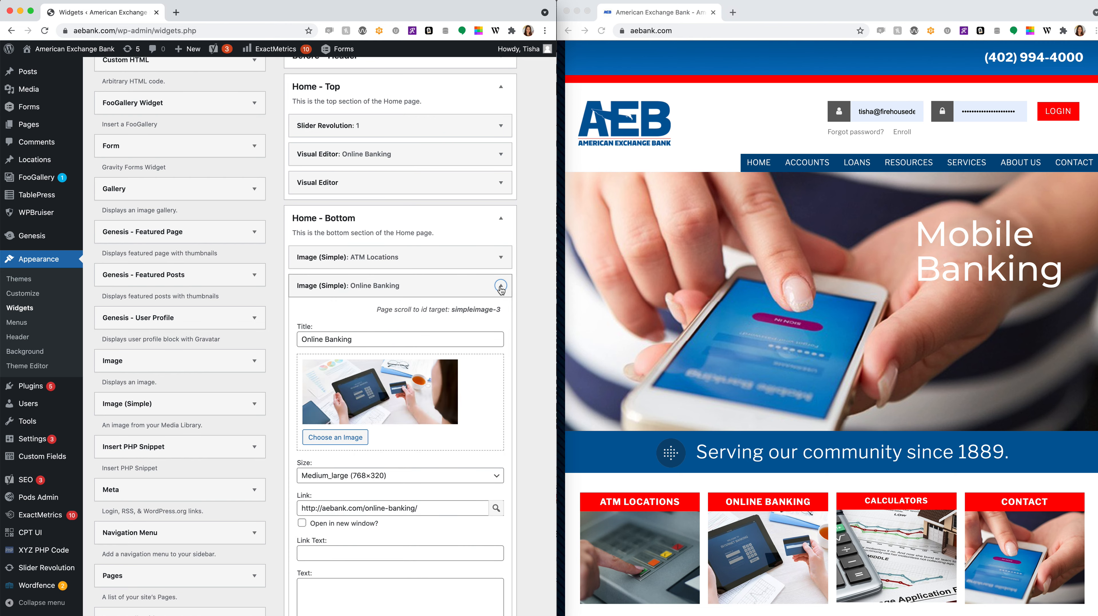
left_click(501, 286)
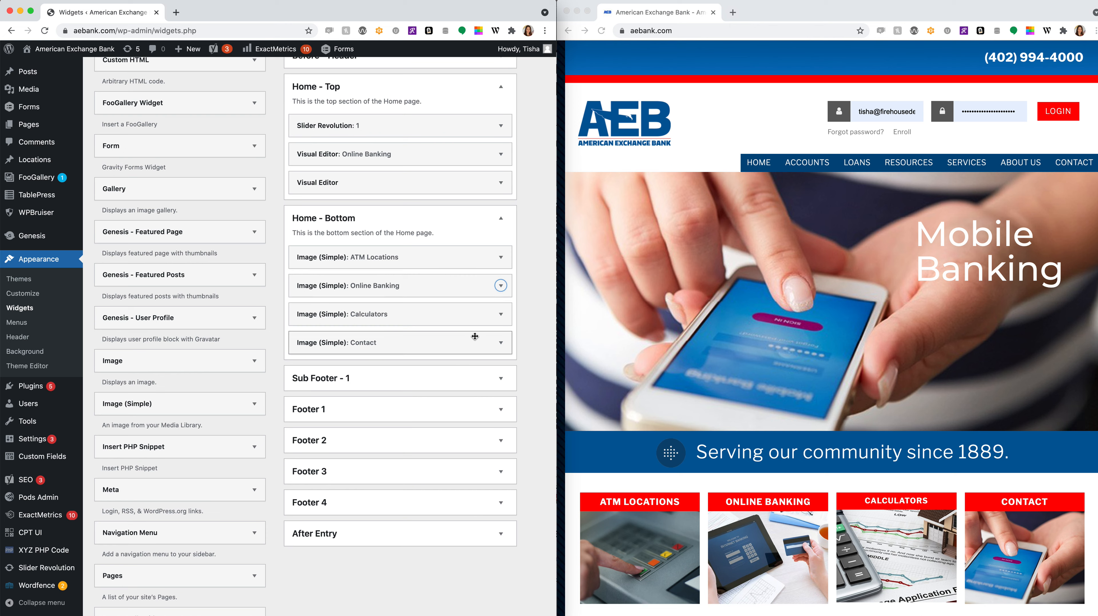
left_click(500, 314)
left_click(500, 315)
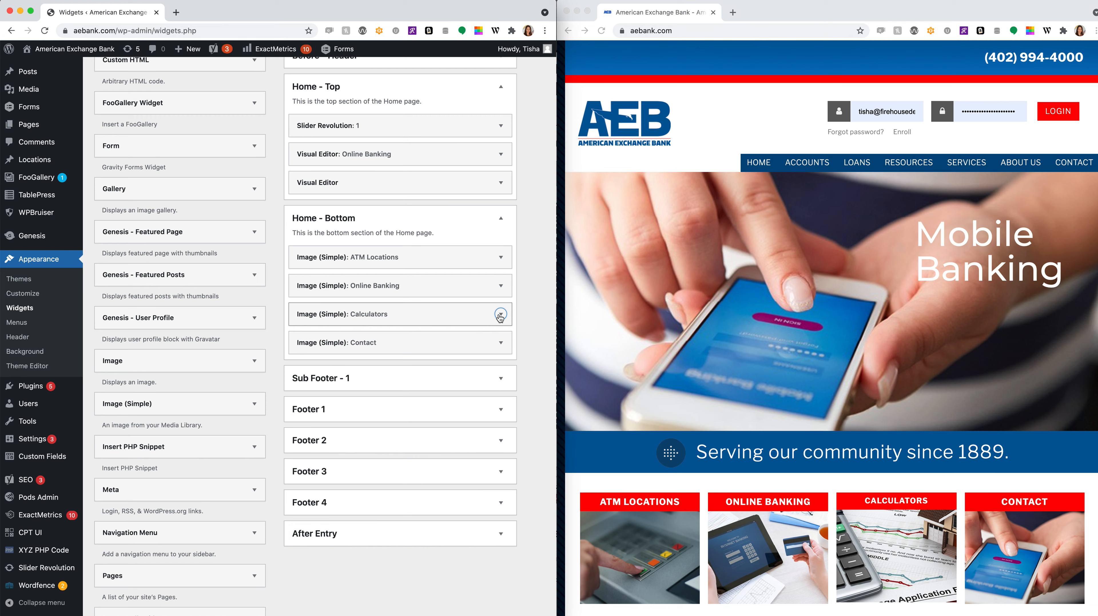
left_click(500, 343)
left_click(501, 345)
- Expand Sub Footer - 1 and view its Visual Editor: Online Banking widget content
scroll(501, 345, "down", 3)
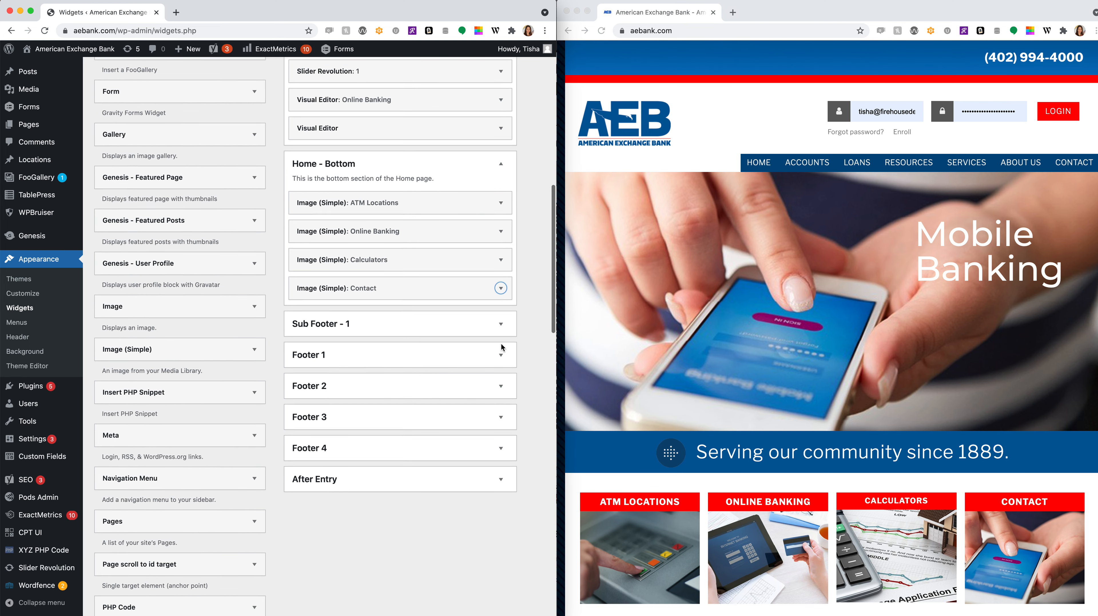
left_click(501, 317)
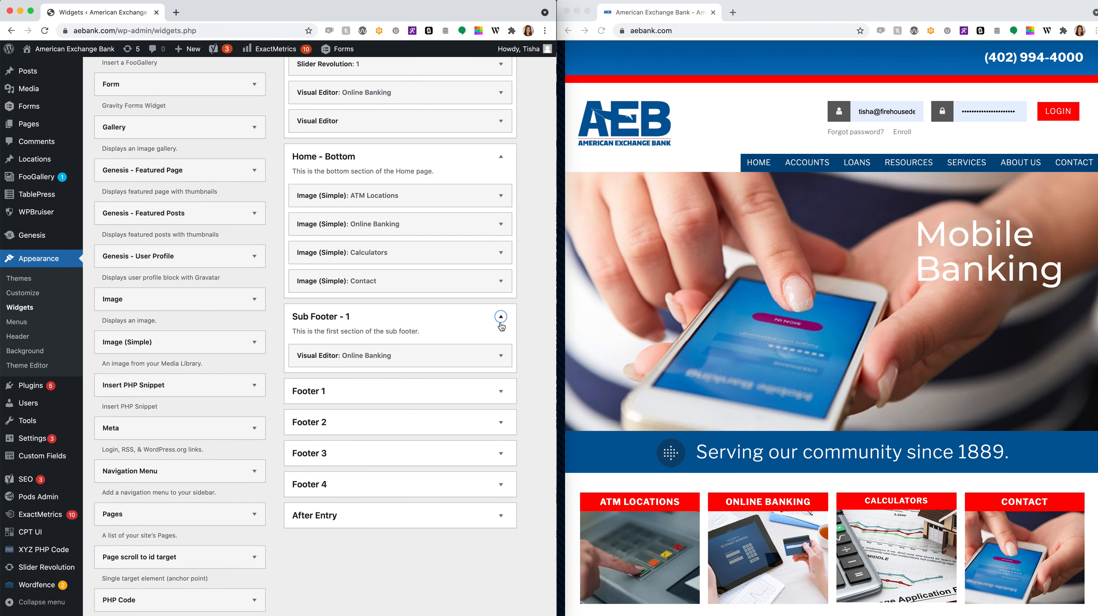
left_click(501, 355)
left_click(501, 351)
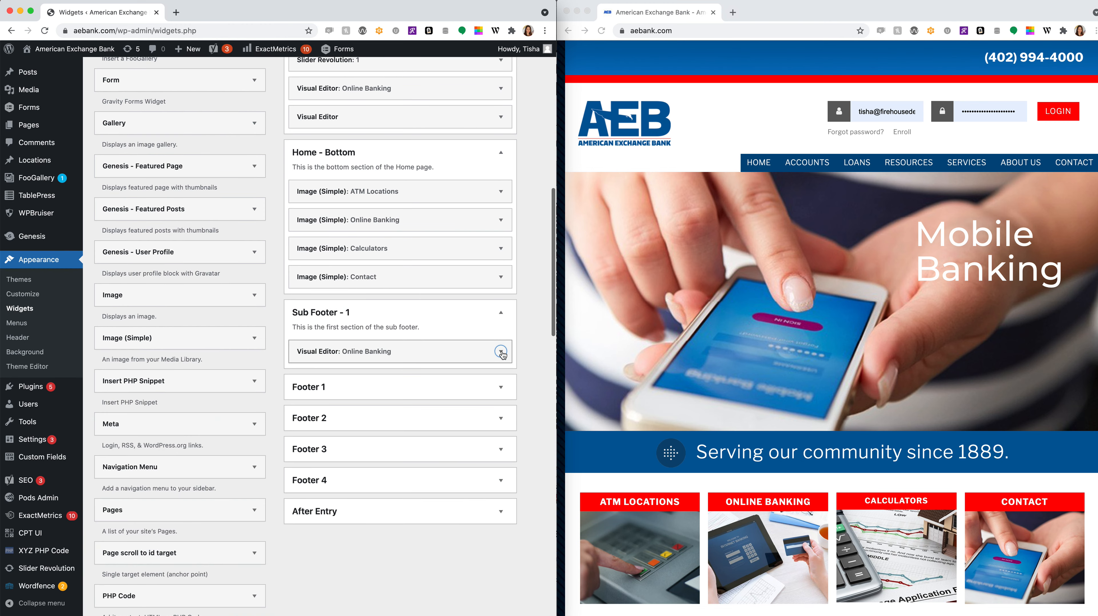
left_click(501, 385)
- Inspect Footer 1's app-store badge widget and its Elmwood and Eagle Branch address widget
scroll(505, 386, "down", 1)
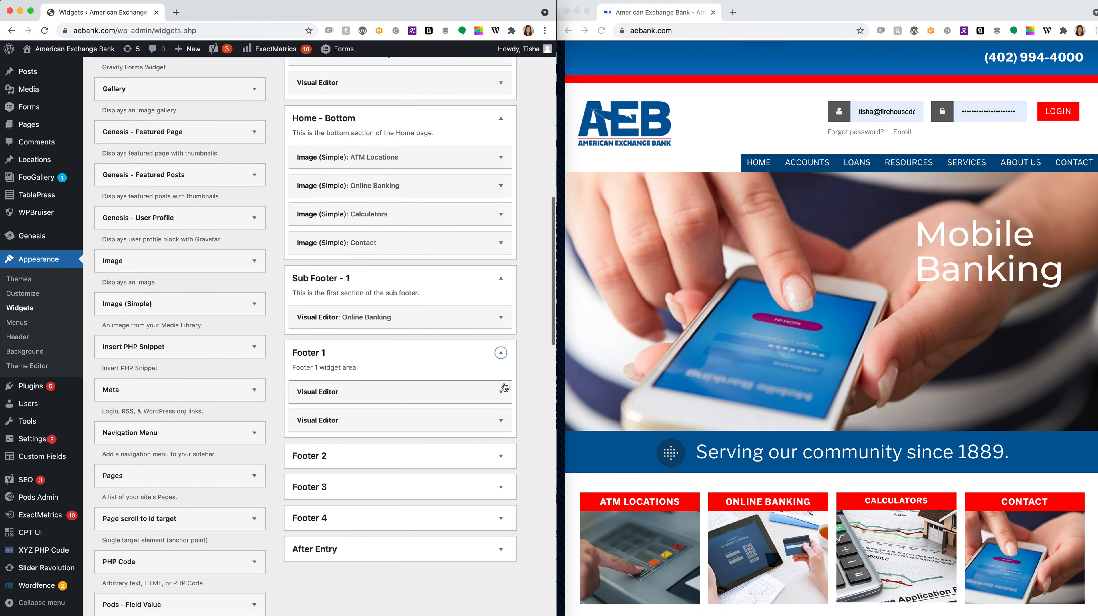
left_click(501, 393)
scroll(475, 399, "down", 4)
scroll(442, 404, "down", 1)
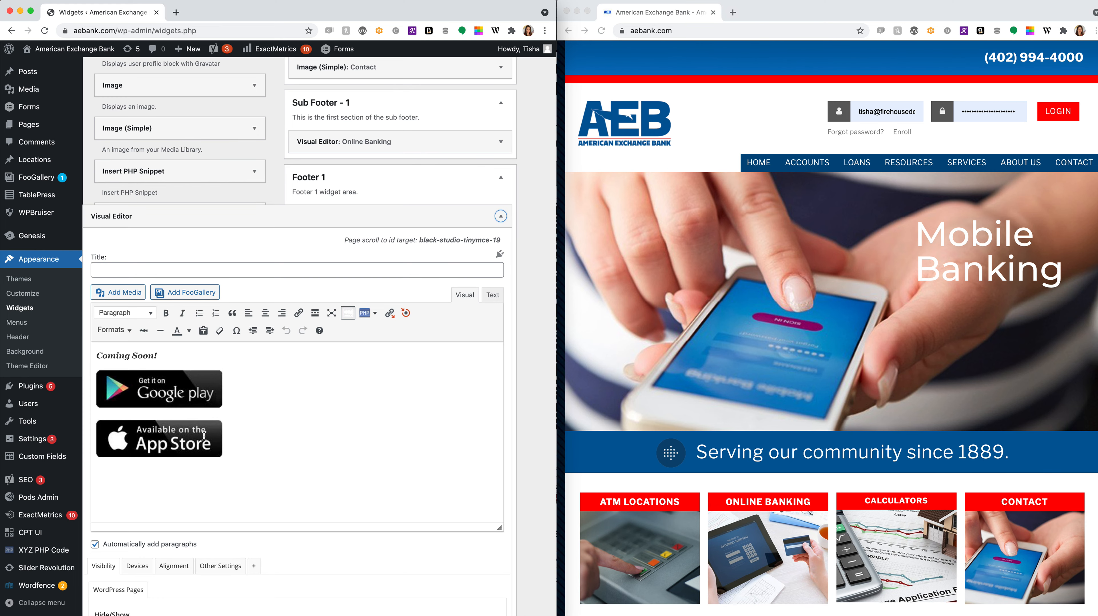
left_click(500, 216)
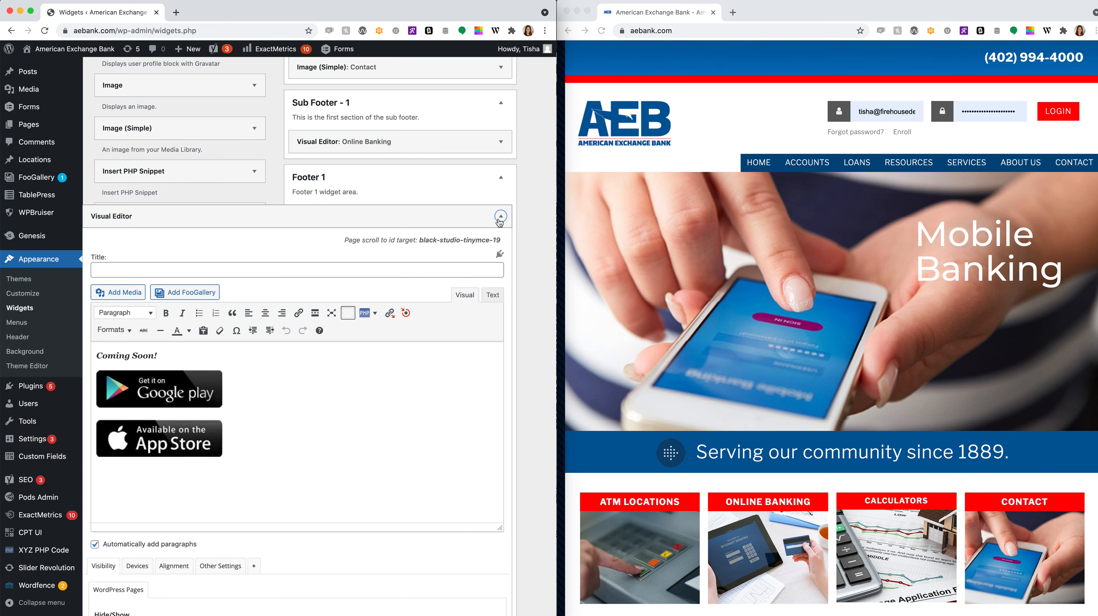
left_click(500, 248)
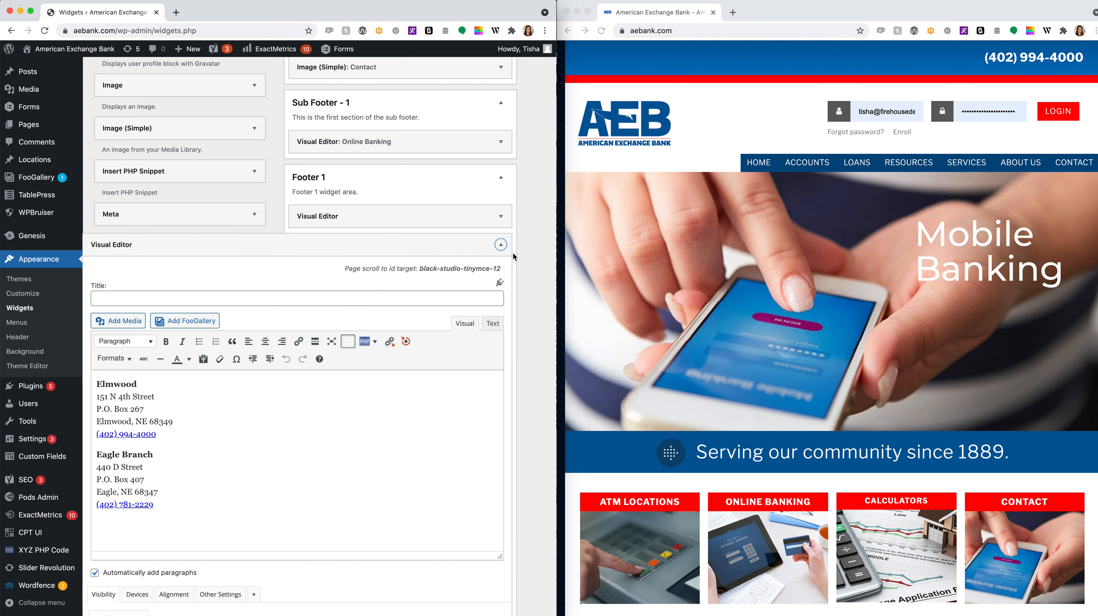
left_click(501, 245)
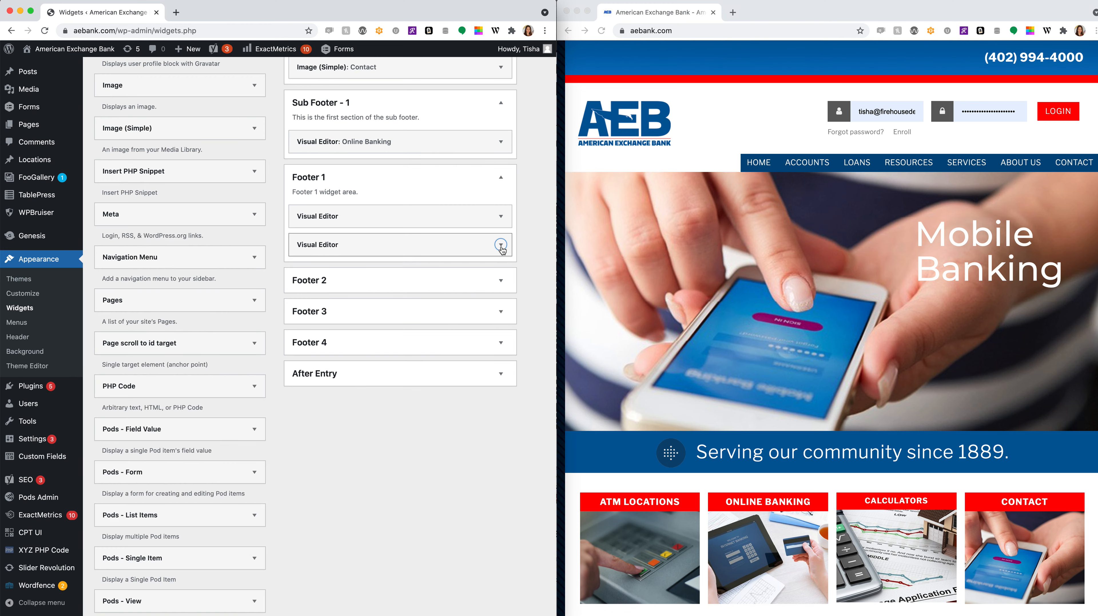
scroll(494, 325, "up", 5)
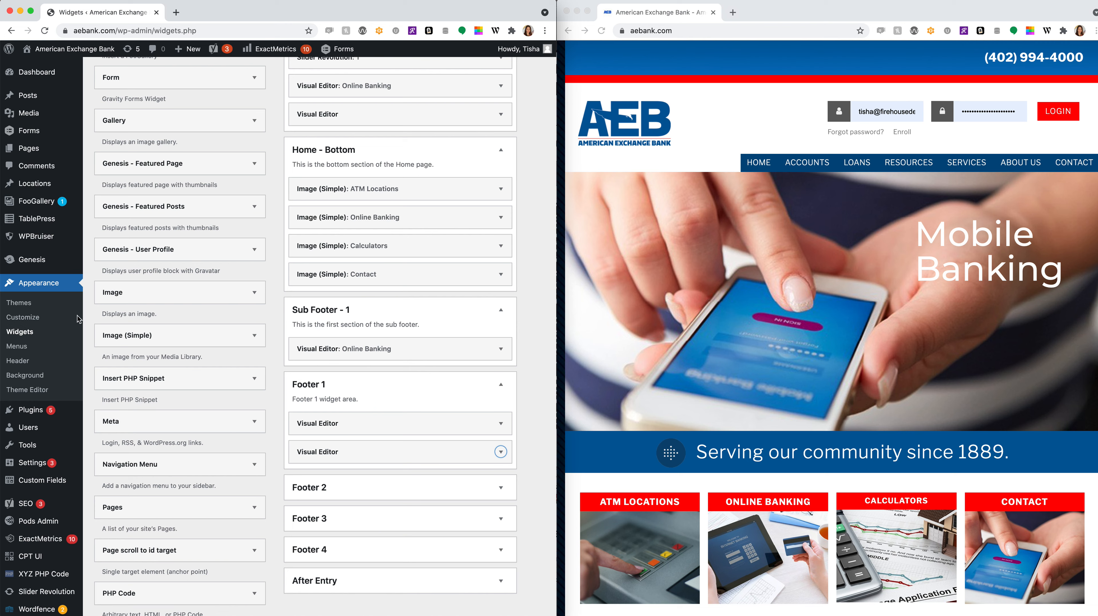
mouse_move(19, 425)
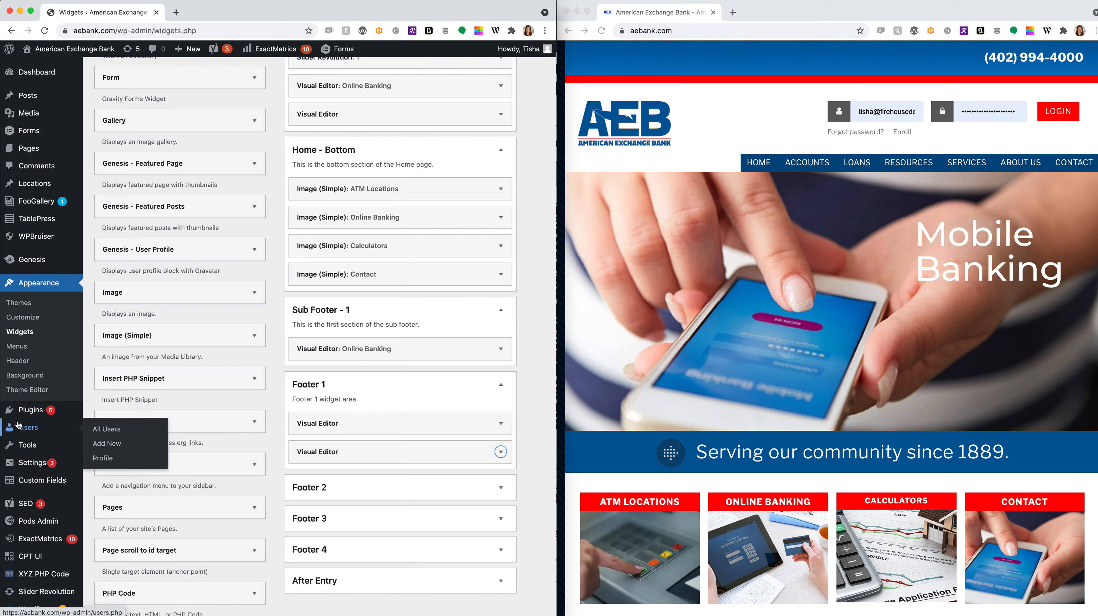
mouse_move(44, 255)
scroll(44, 255, "up", 2)
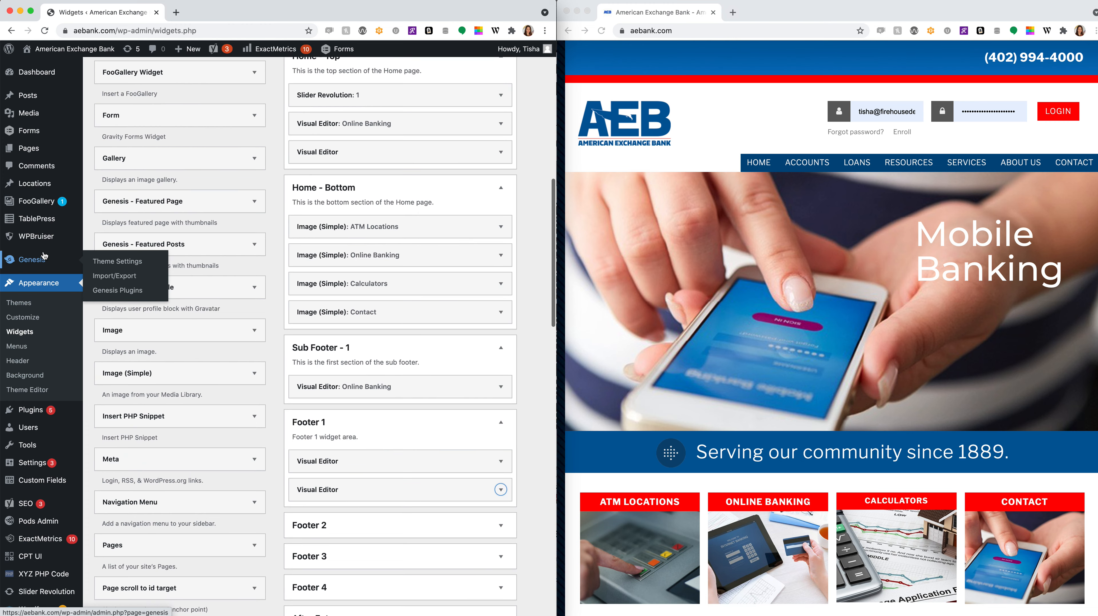
scroll(44, 302, "down", 3)
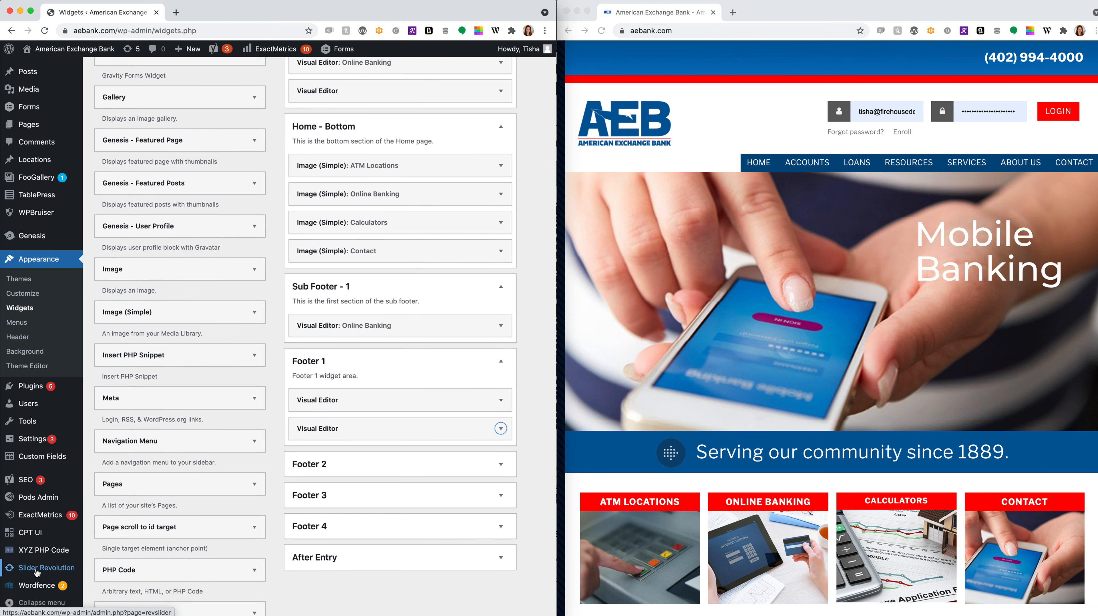
- Go to the Slider Revolution dashboard and open the Home module for editing
left_click(36, 568)
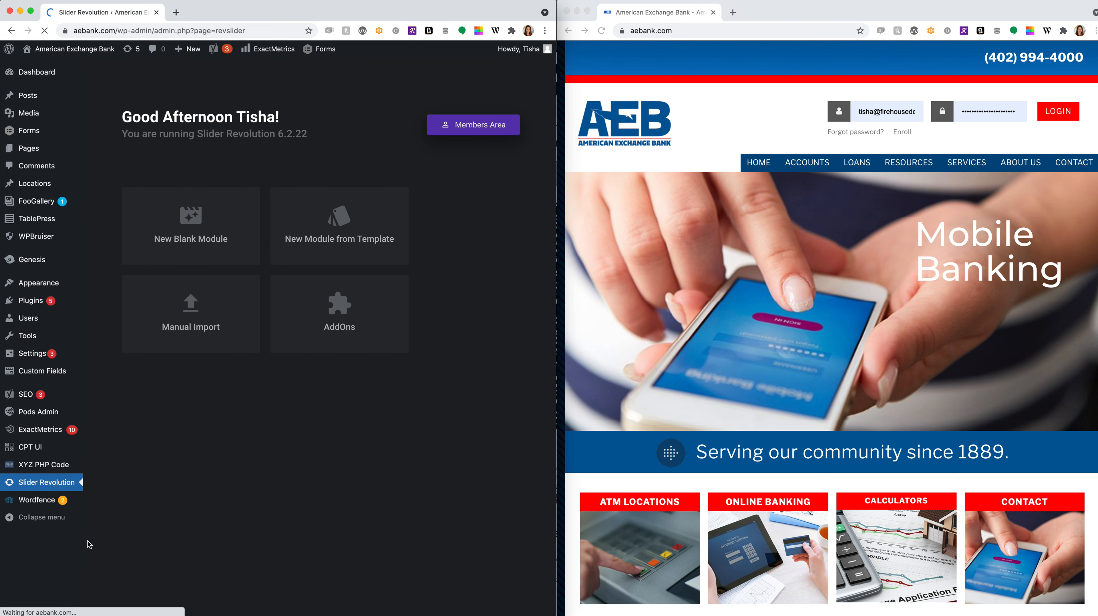
scroll(343, 462, "down", 4)
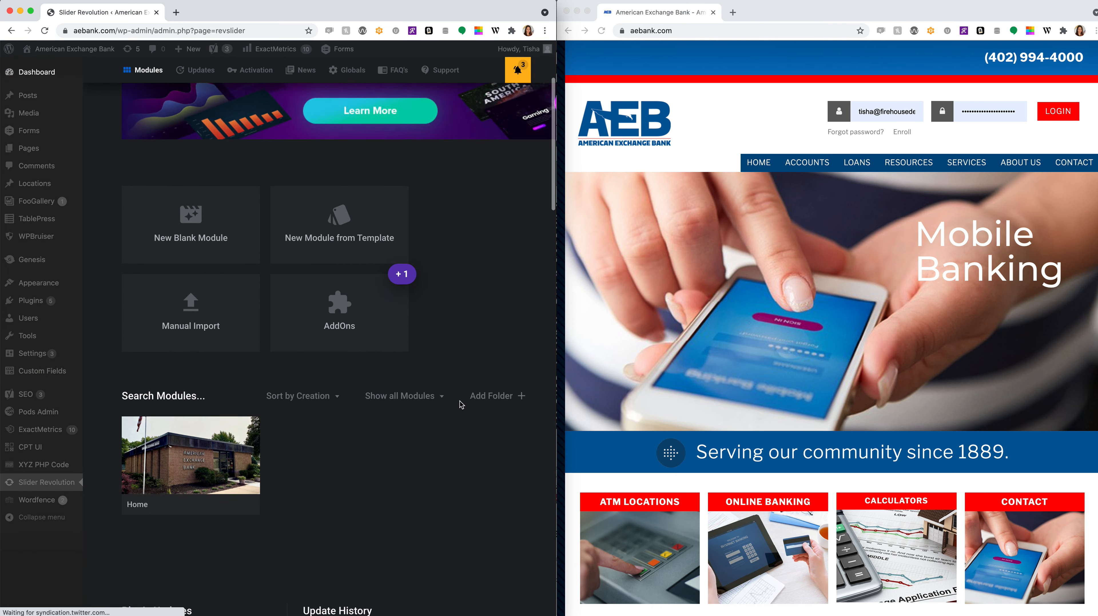
scroll(358, 459, "down", 1)
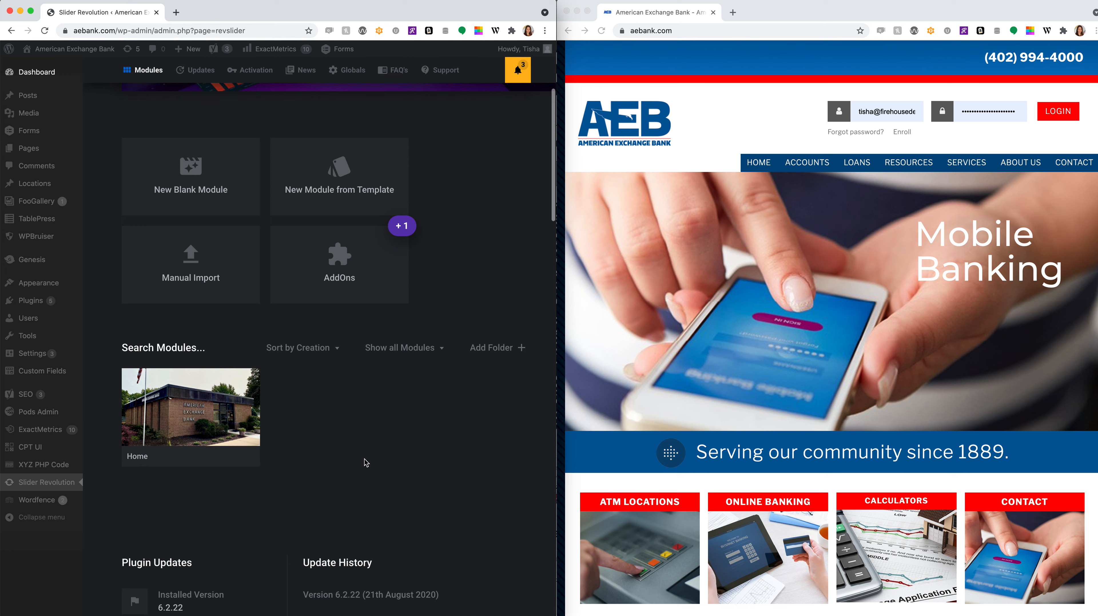
left_click(878, 302)
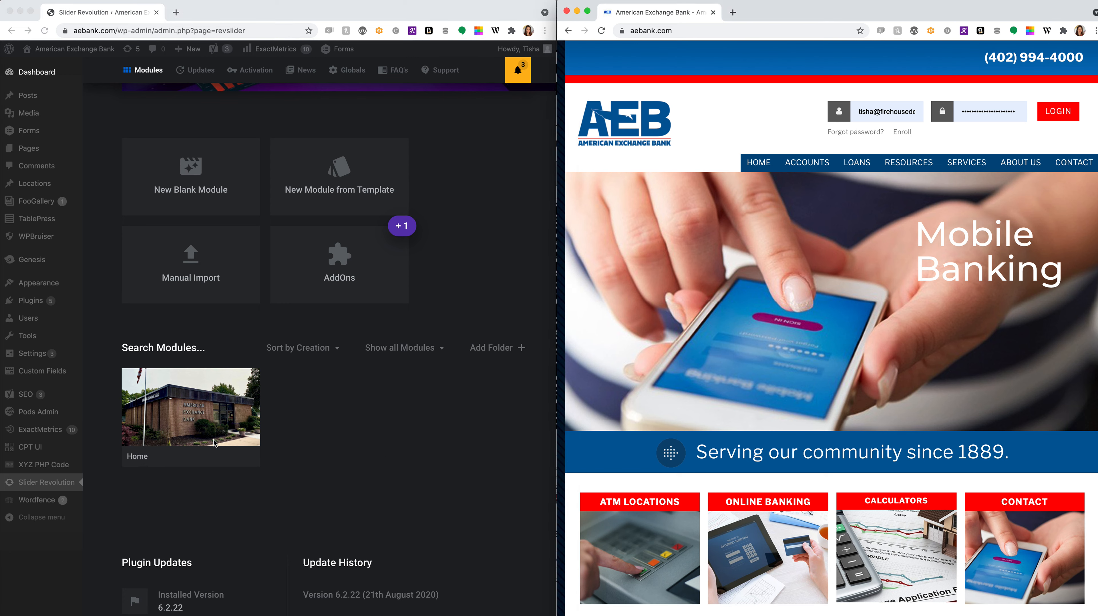
left_click(183, 427)
left_click(175, 408)
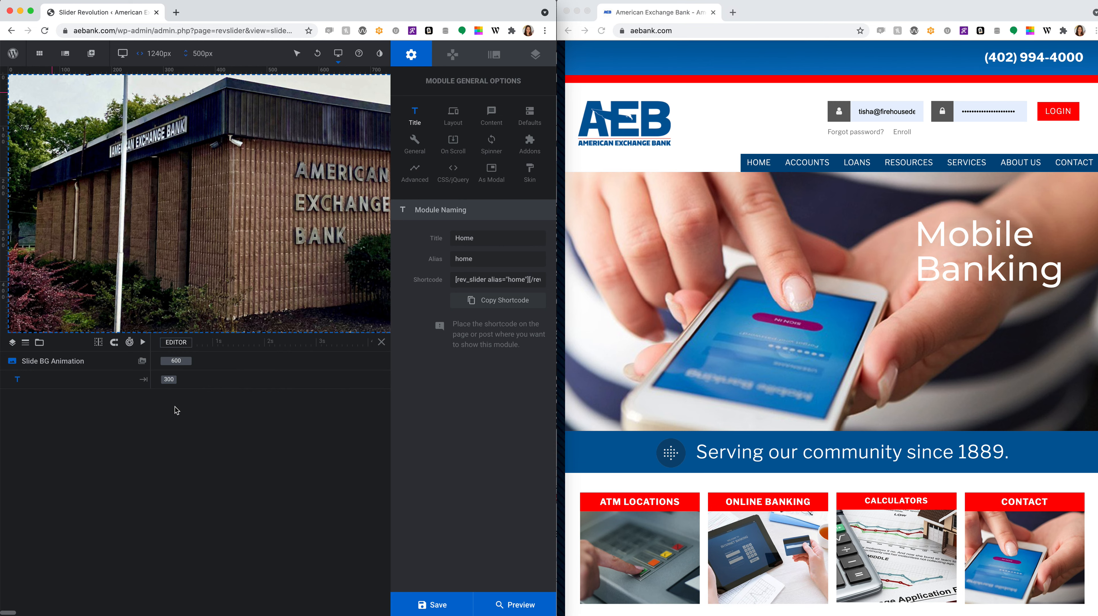
- Widen the browser window and bring up the Home module's slide list, #1 to #4
left_click_drag(556, 614, 717, 611)
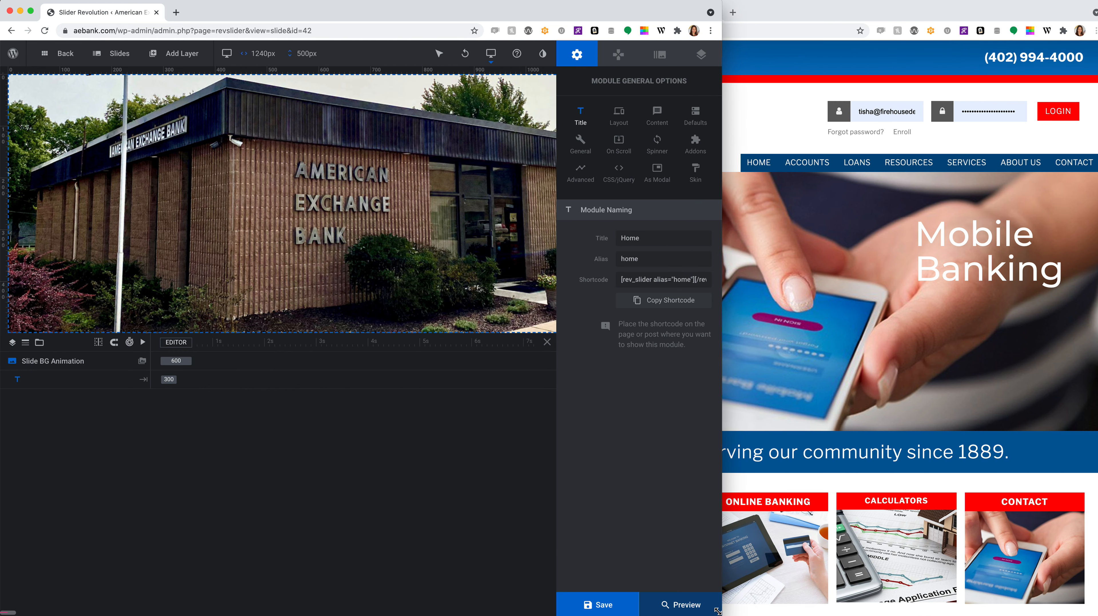
mouse_move(117, 57)
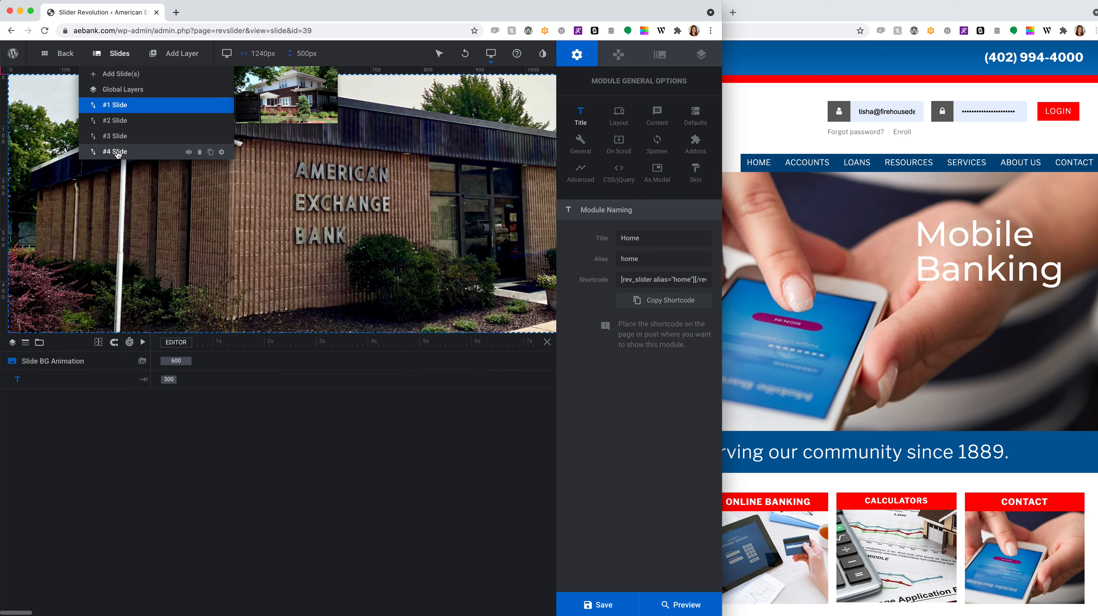
- Open slide #4, select its 'Home of Bess Streeter Aldrich' caption, then view its Cover-fit image background
left_click(118, 152)
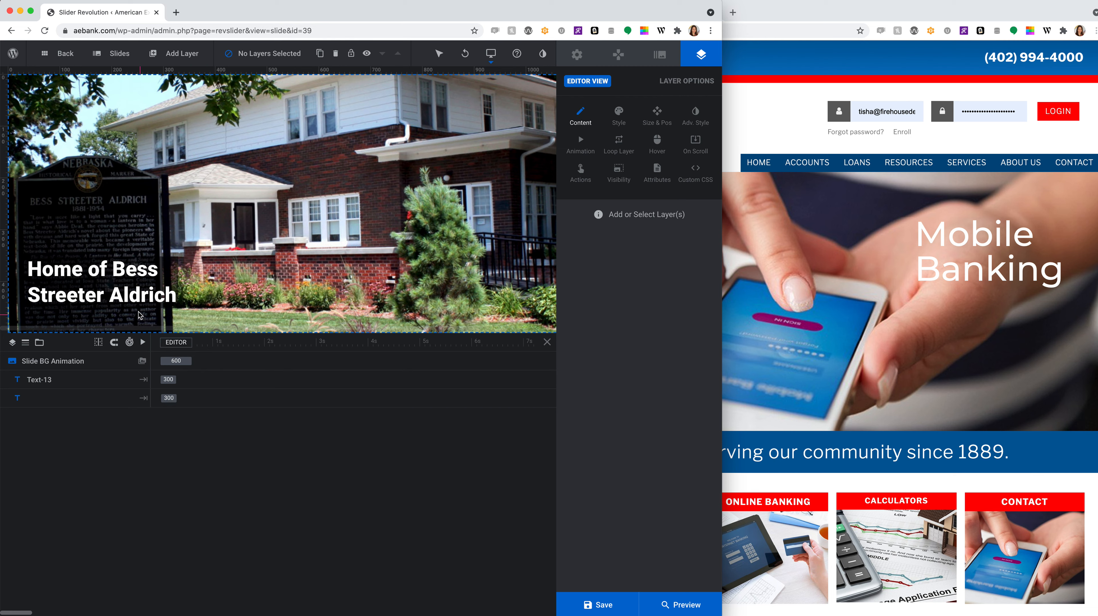
left_click(132, 283)
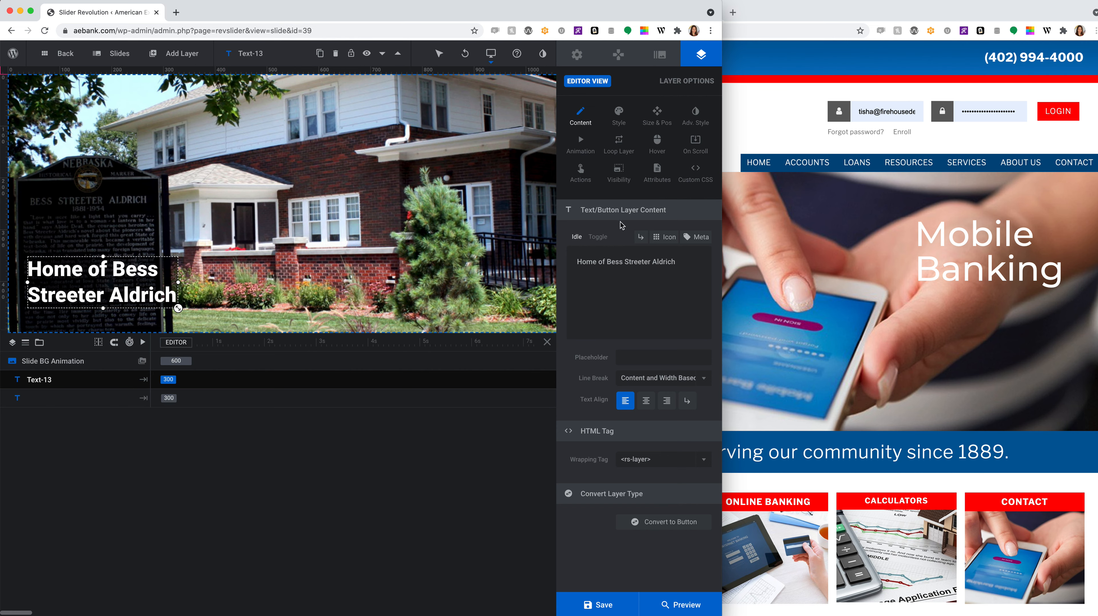
triple_click(619, 265)
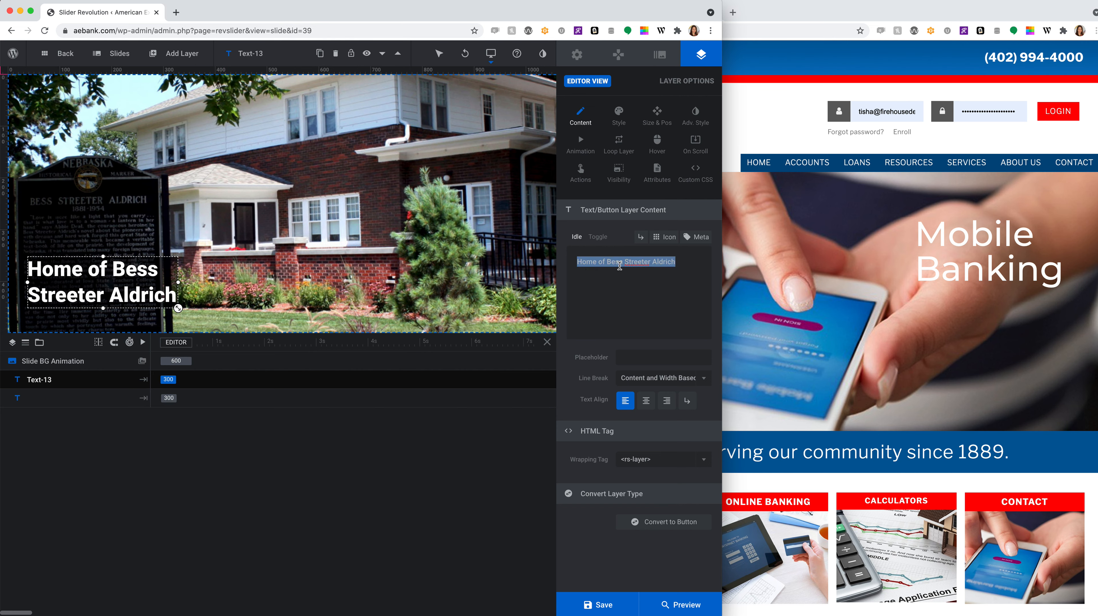
left_click(660, 57)
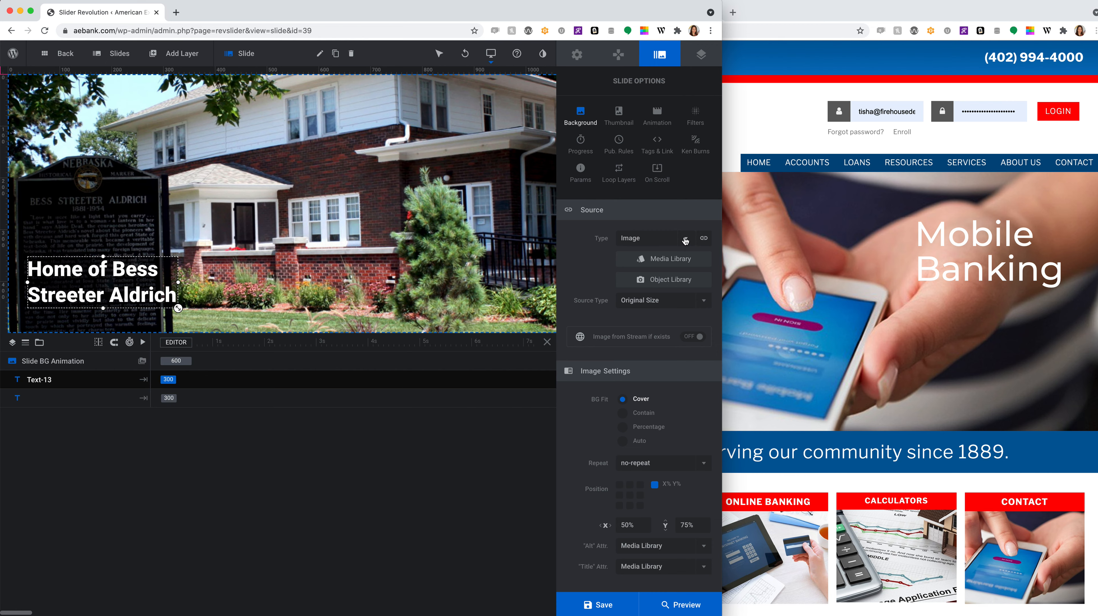
left_click(652, 261)
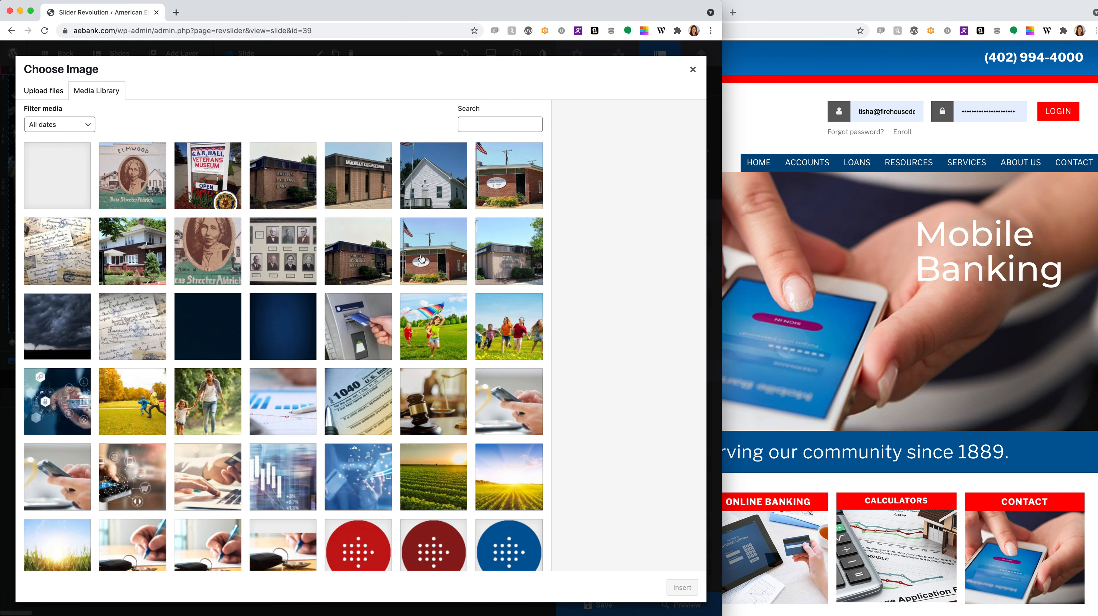
scroll(381, 302, "down", 5)
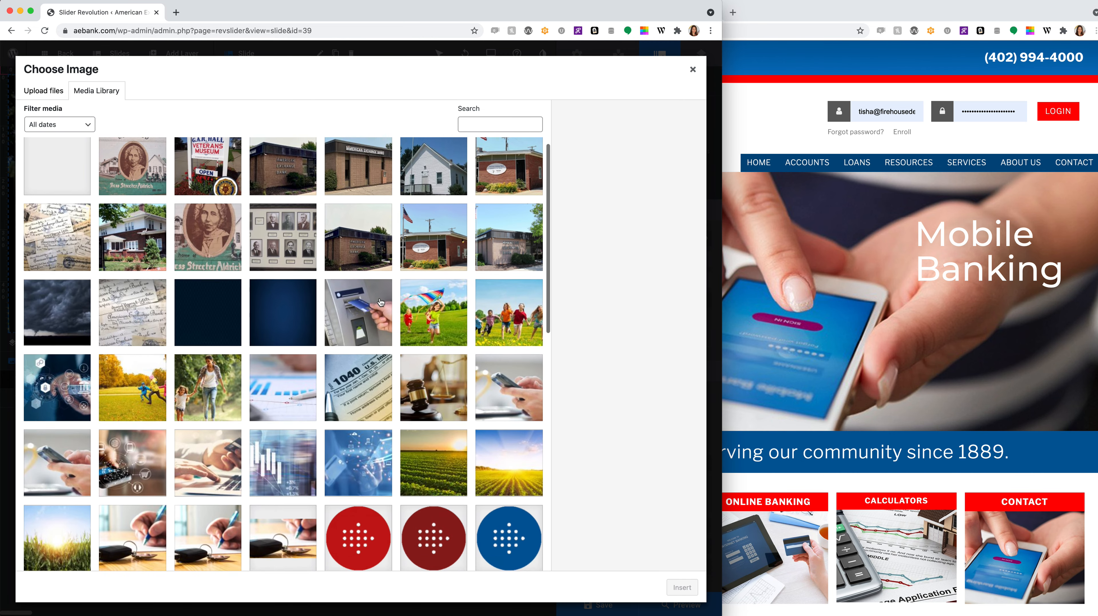
scroll(381, 302, "down", 6)
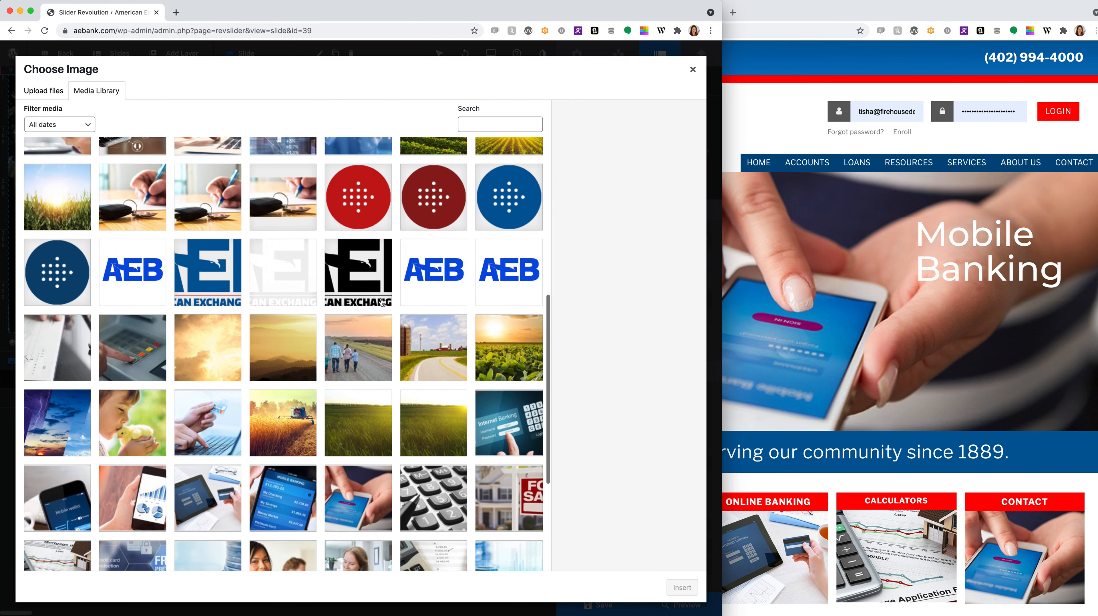
scroll(381, 301, "down", 3)
scroll(381, 302, "up", 15)
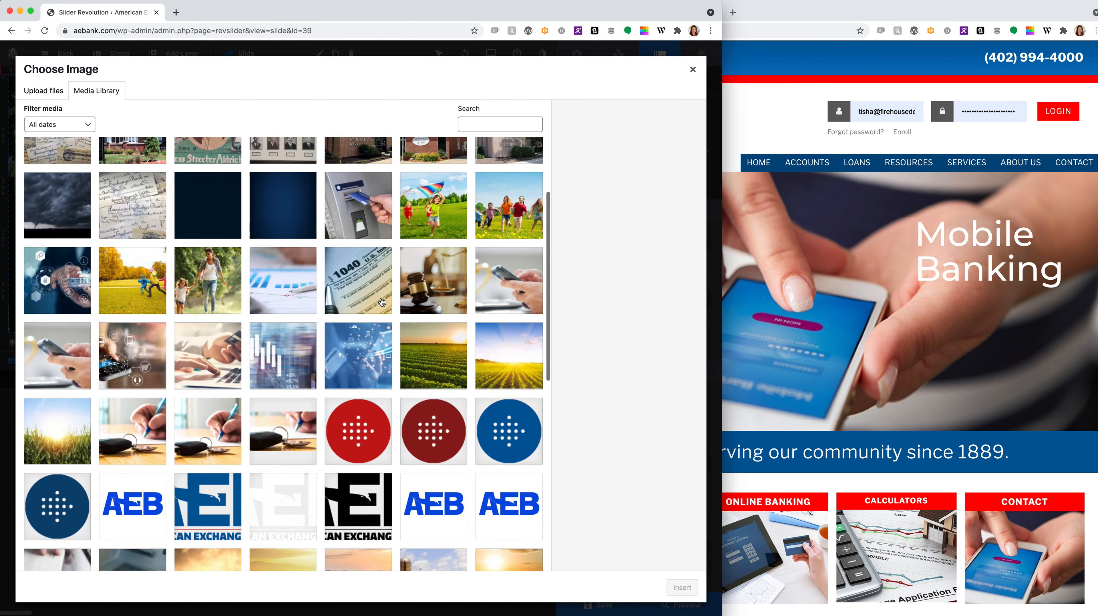
left_click(38, 90)
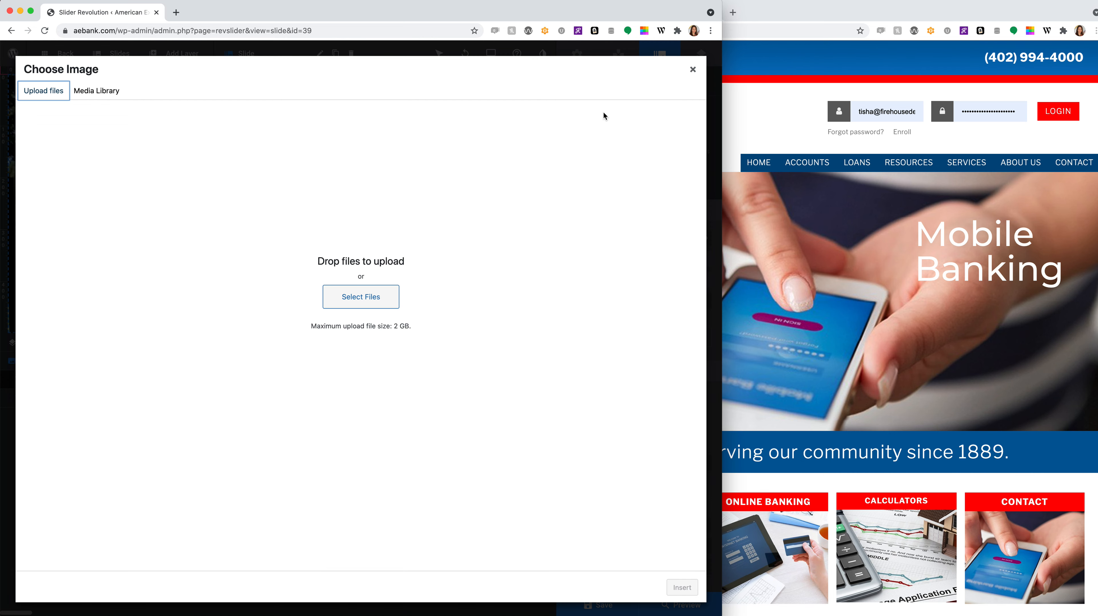
left_click(692, 69)
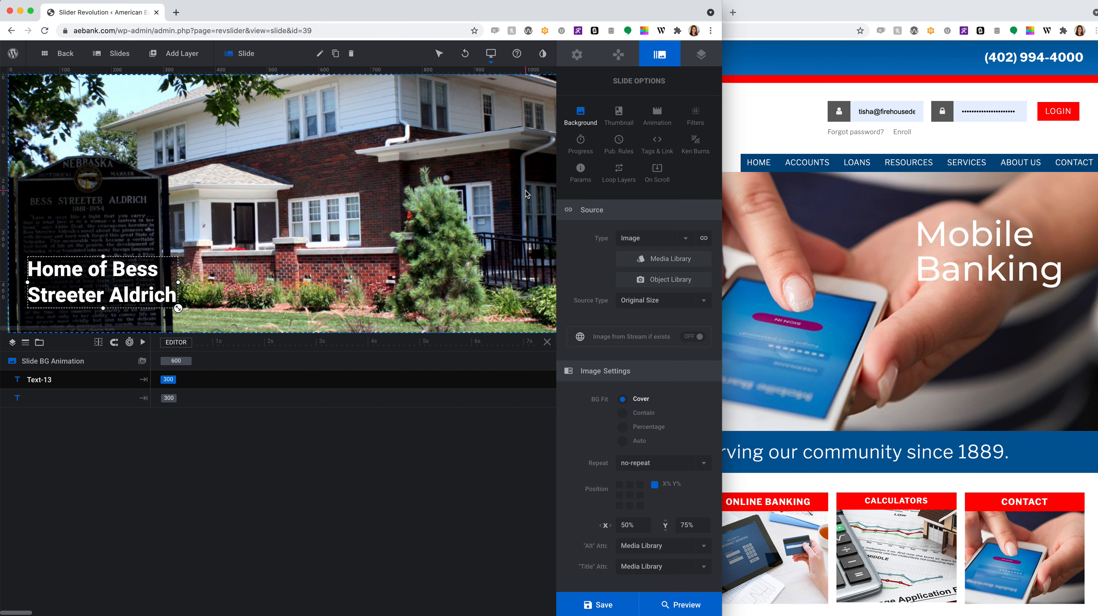
- Look over the Add Slide(s) options and the Add Layer dropdown of layer types
left_click(117, 54)
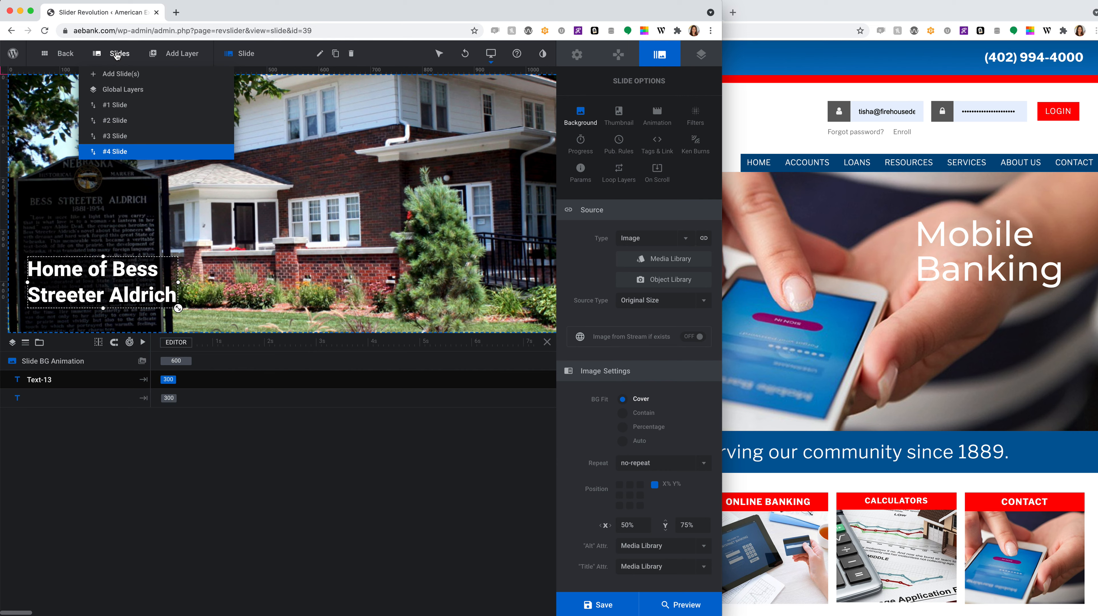
mouse_move(114, 76)
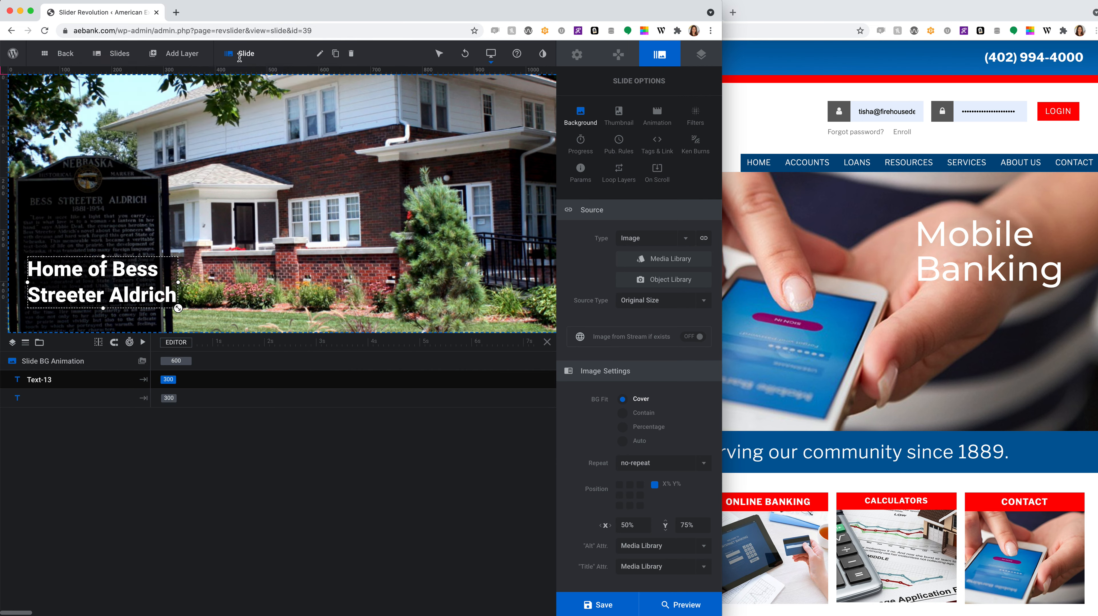
mouse_move(200, 52)
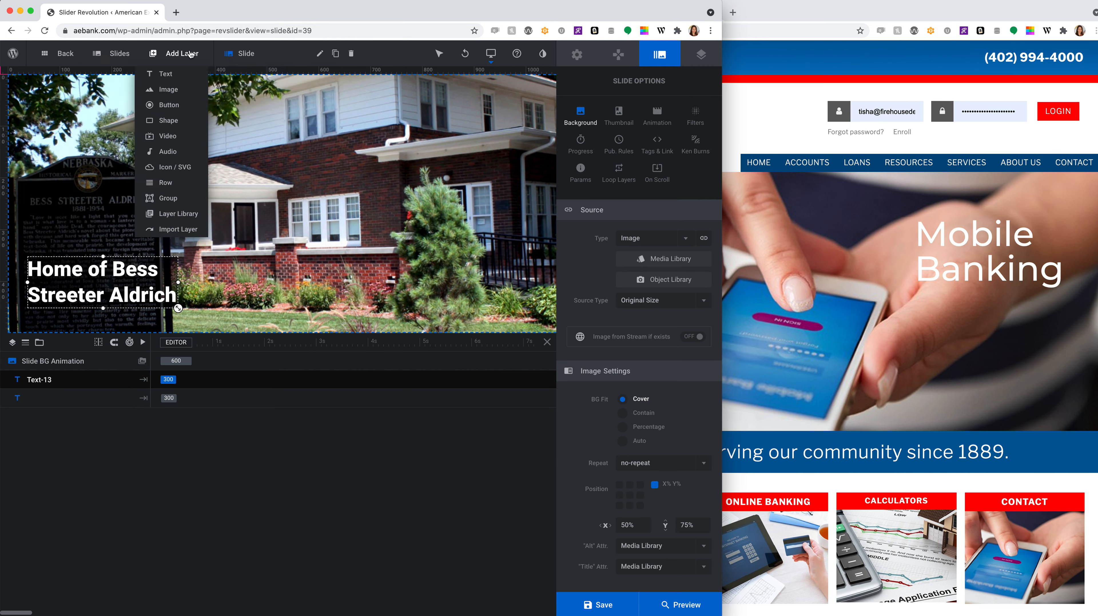
- Add a Raleway headline 'New Layer' text layer on the lawn beside the Bess Streeter Aldrich heading
mouse_move(167, 75)
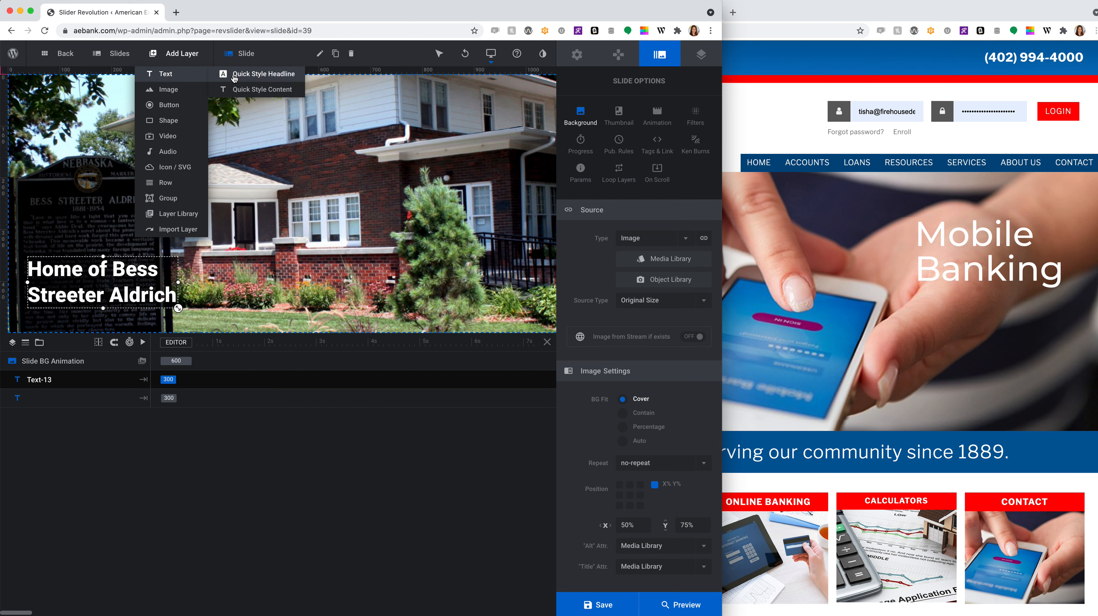
left_click(248, 89)
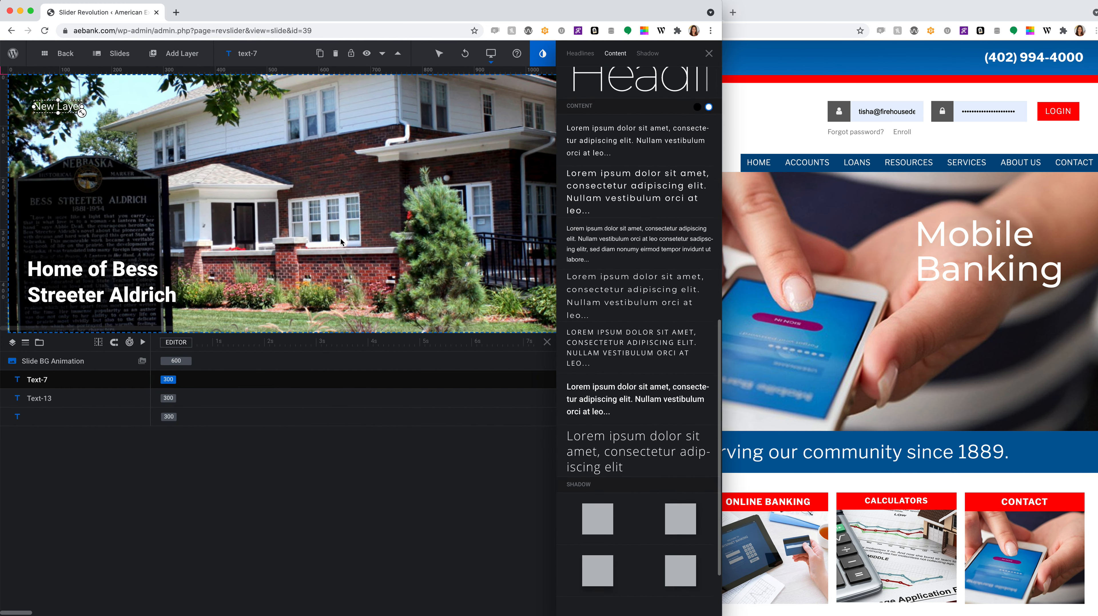
scroll(600, 320, "up", 10)
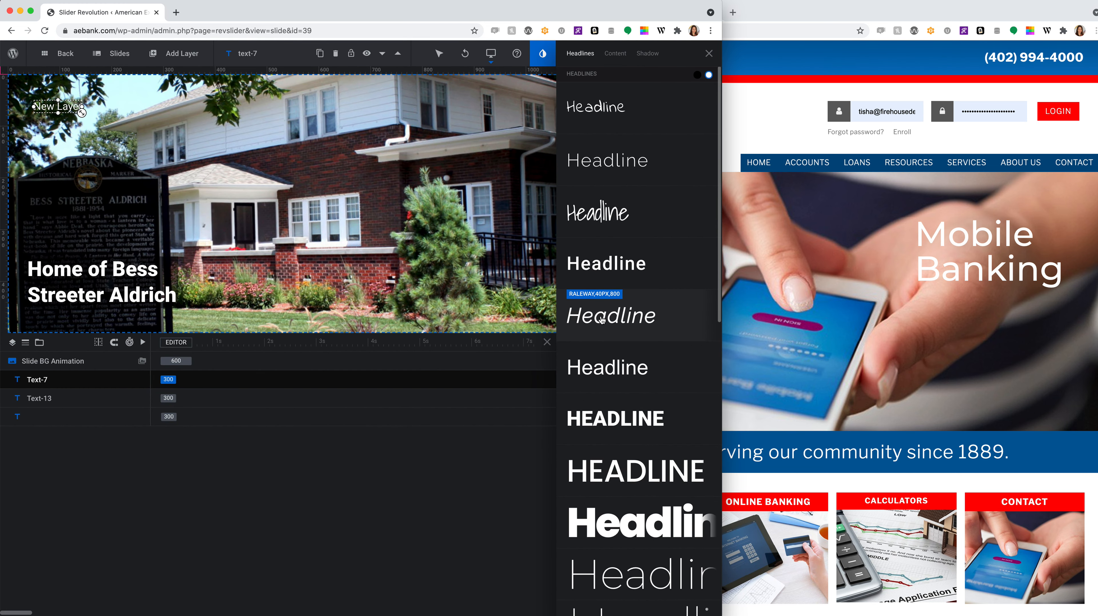
left_click(605, 177)
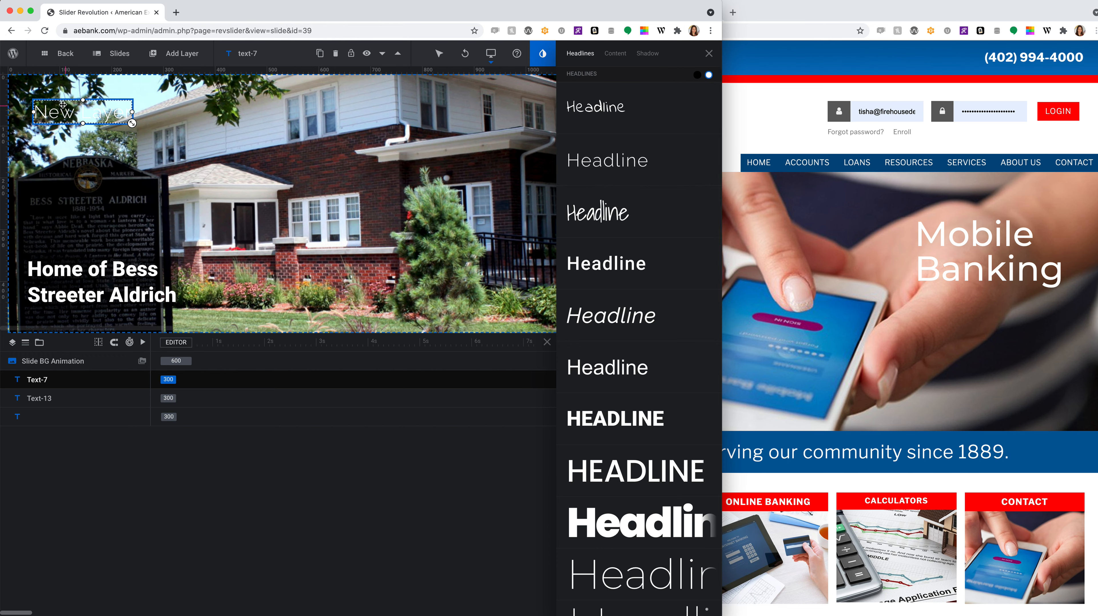
left_click_drag(65, 108, 277, 292)
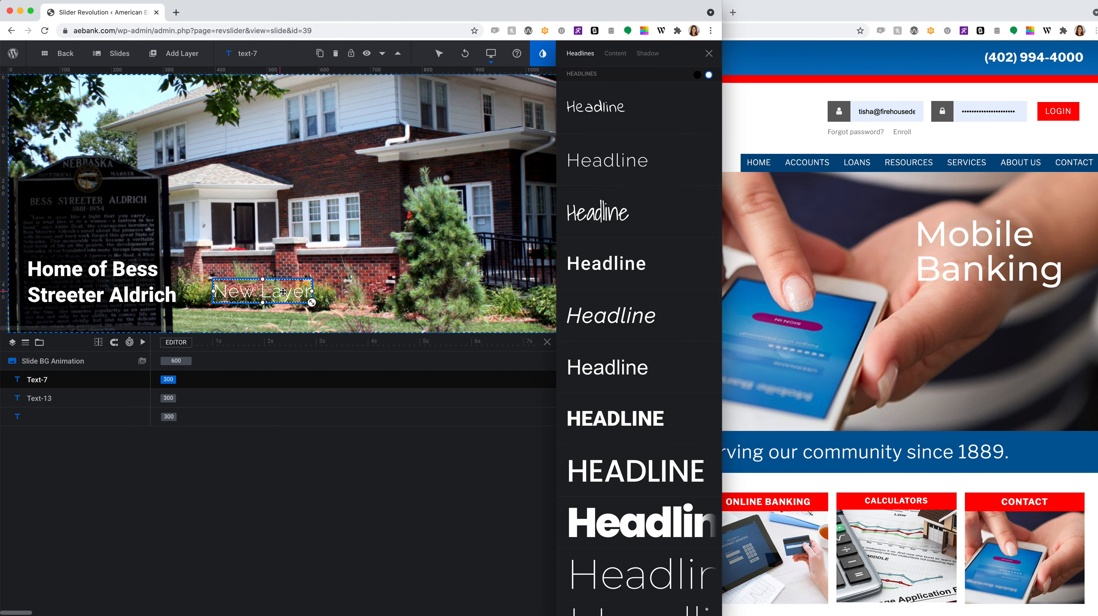
left_click(709, 53)
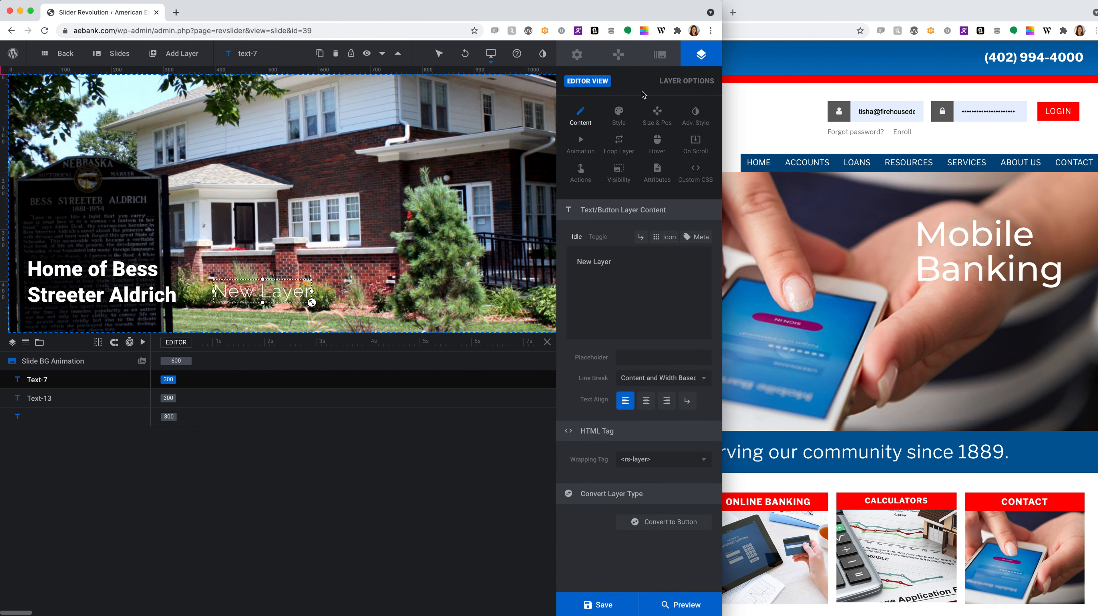
triple_click(603, 262)
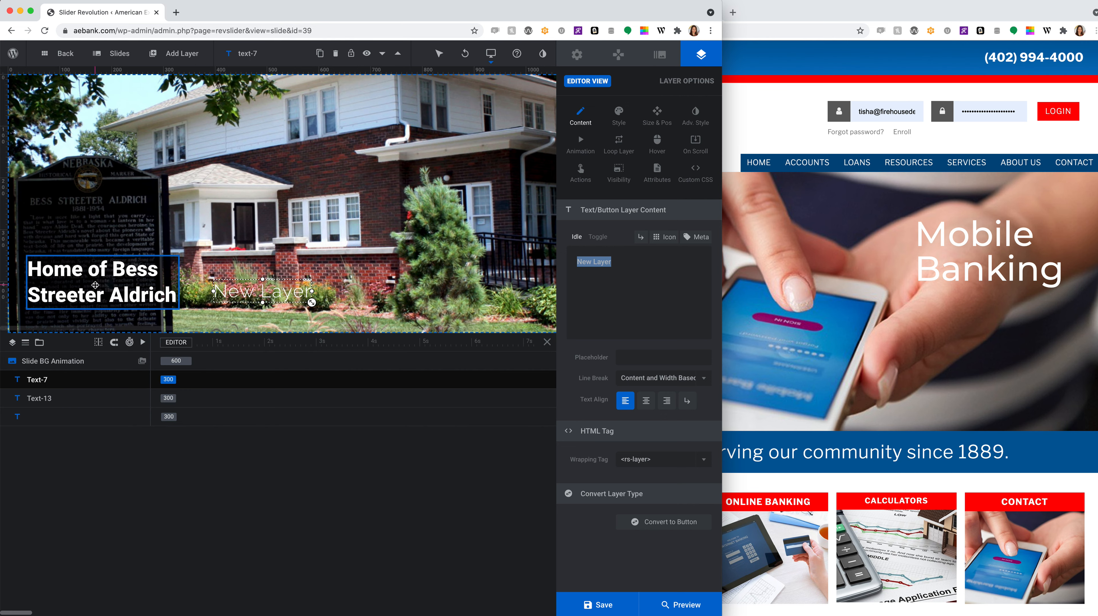
left_click(95, 285)
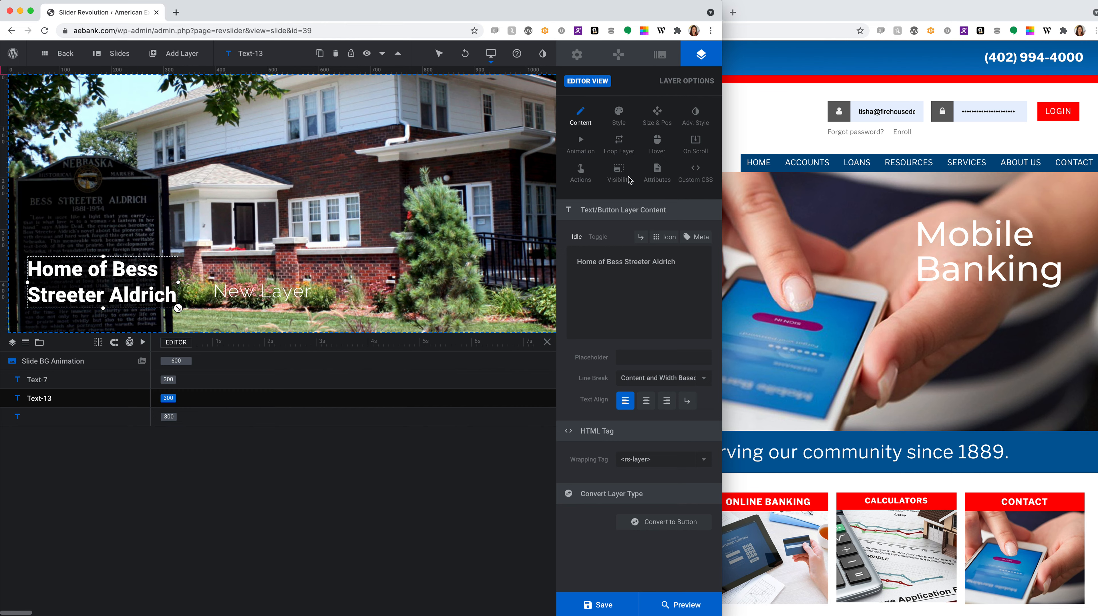
- Check the heading's font weight in its Style settings and keep it at 900
left_click(615, 114)
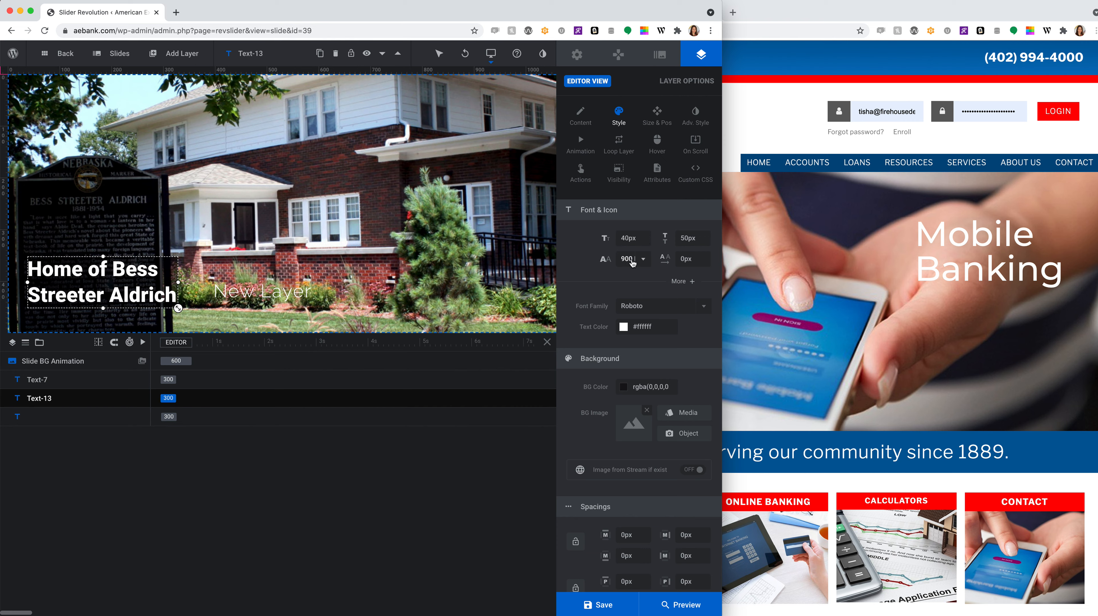
left_click(642, 259)
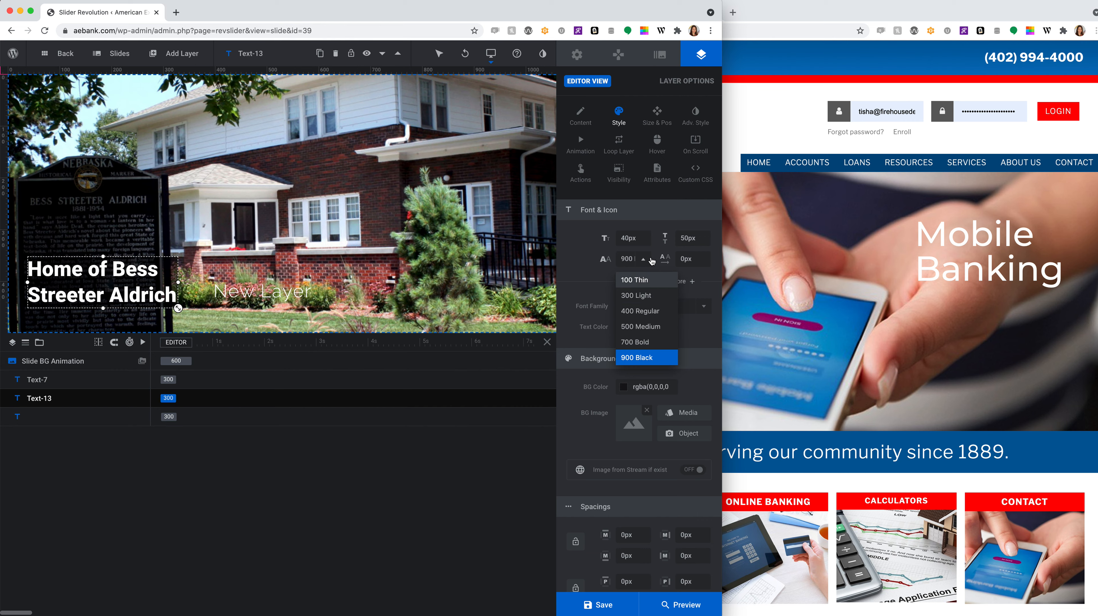
left_click(651, 261)
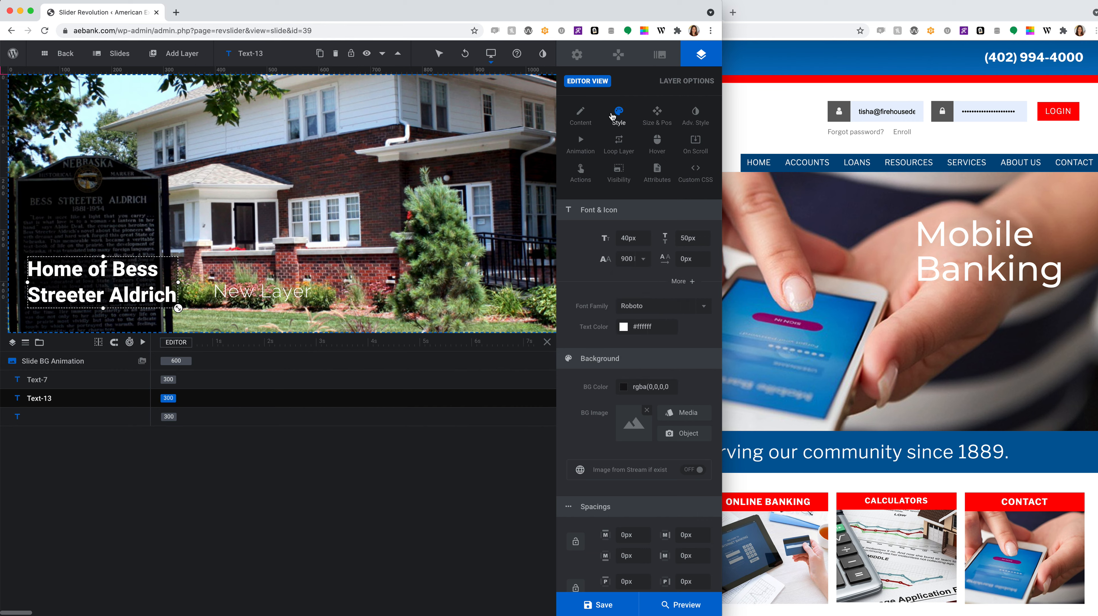
- Switch to Slide Options, deselect the heading layer, and show the WordPress admin menu
left_click(657, 58)
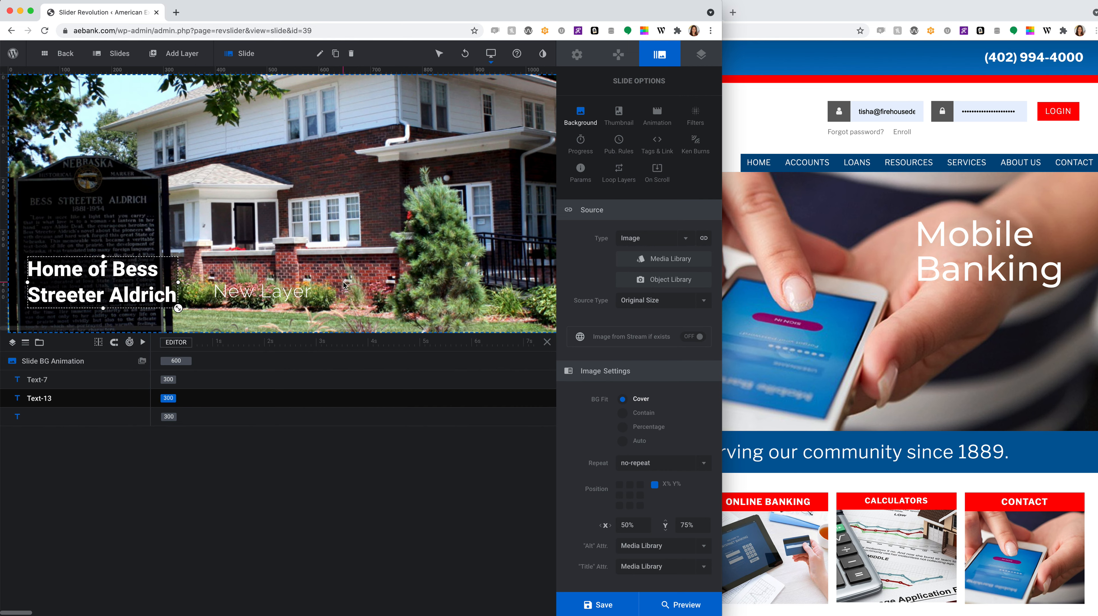
left_click(251, 302)
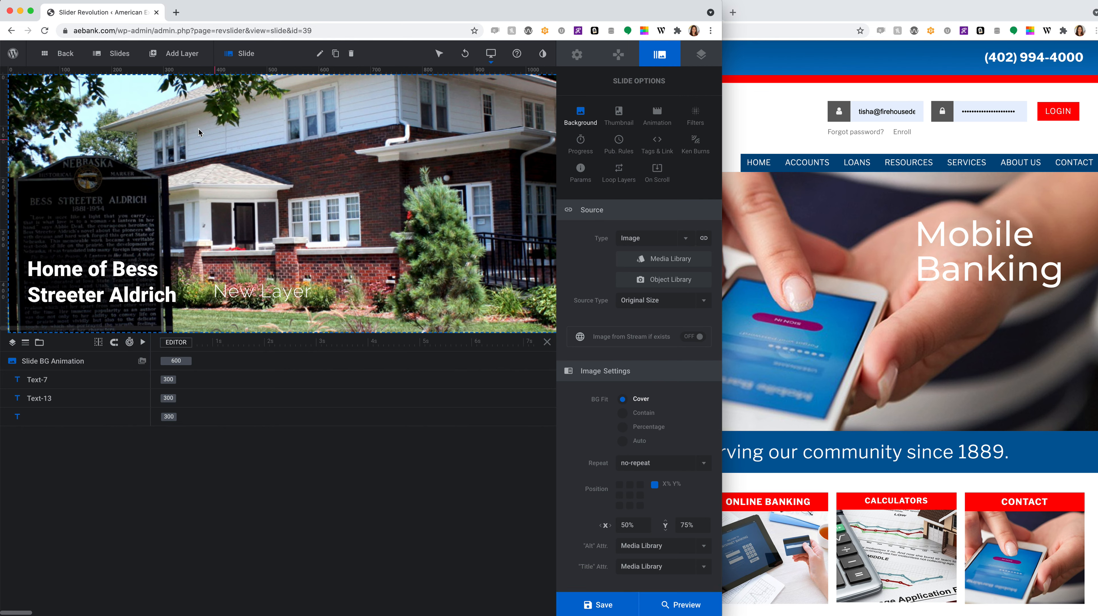
mouse_move(11, 57)
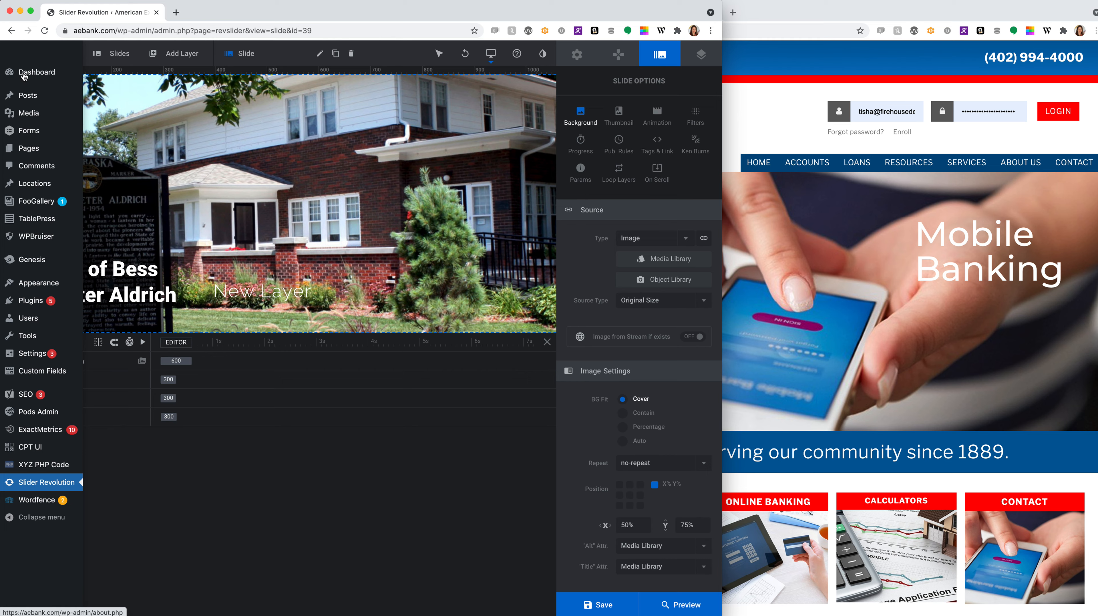
- Leave the slider editor for the Dashboard and look over the WordPress 5.7.1 About page
left_click(24, 74)
left_click(610, 218)
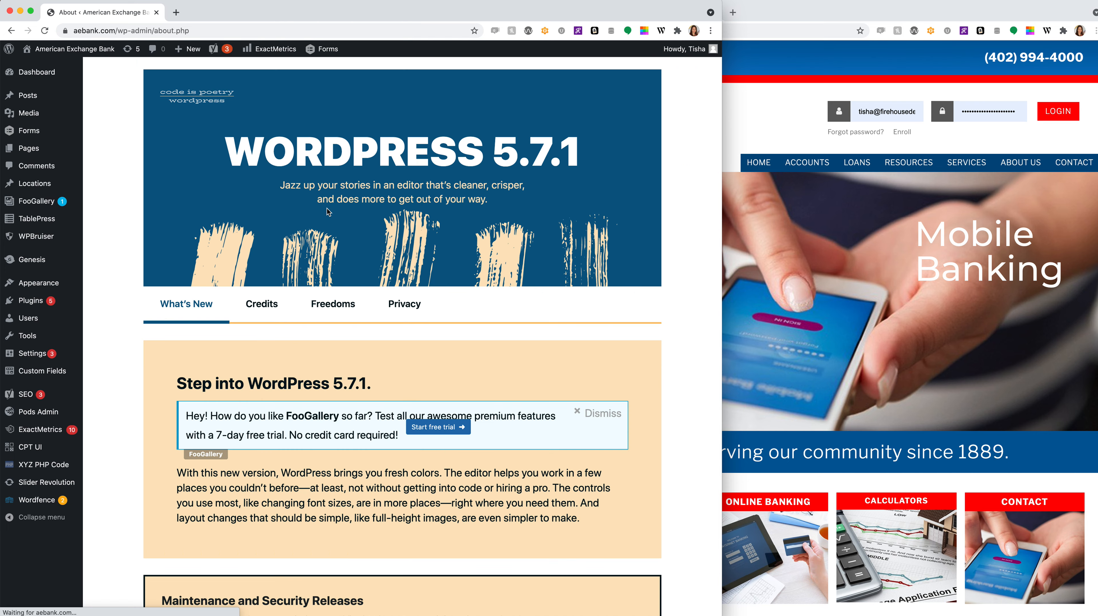
scroll(327, 208, "down", 6)
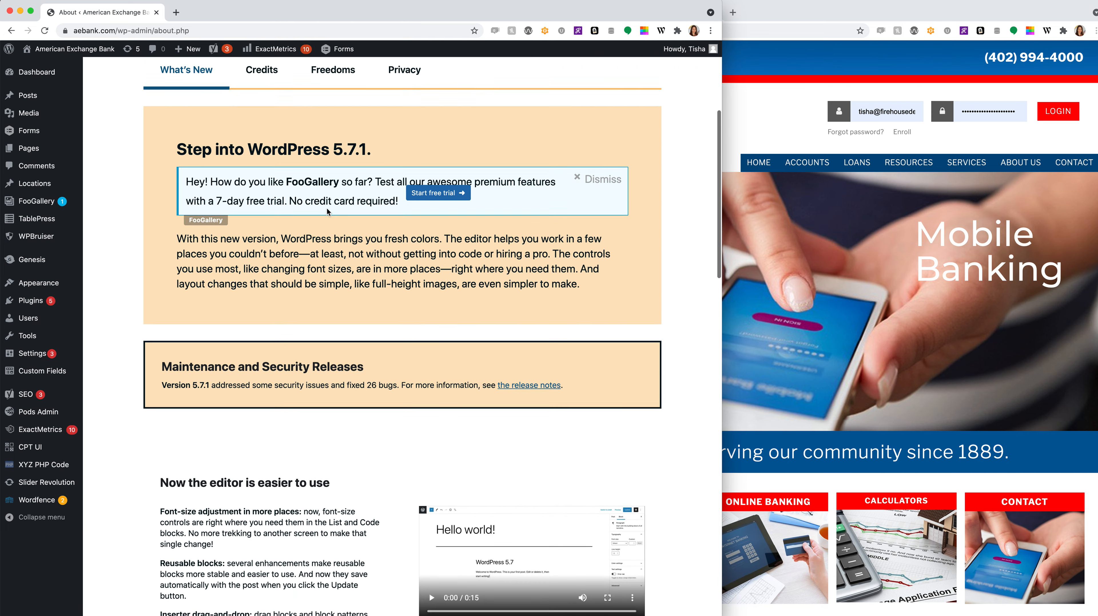
scroll(327, 208, "up", 7)
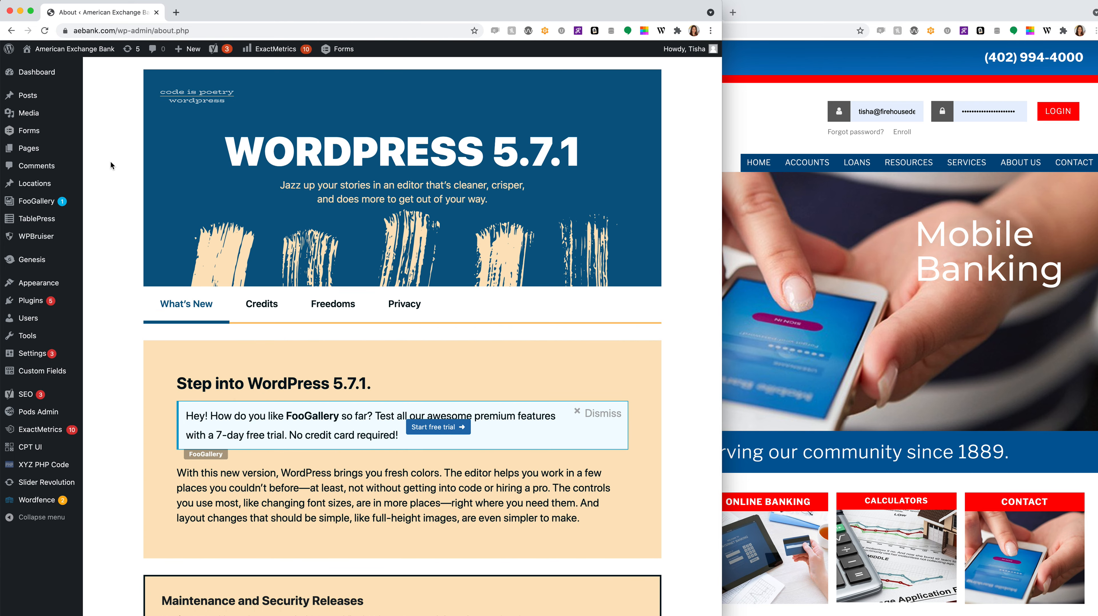
mouse_move(83, 151)
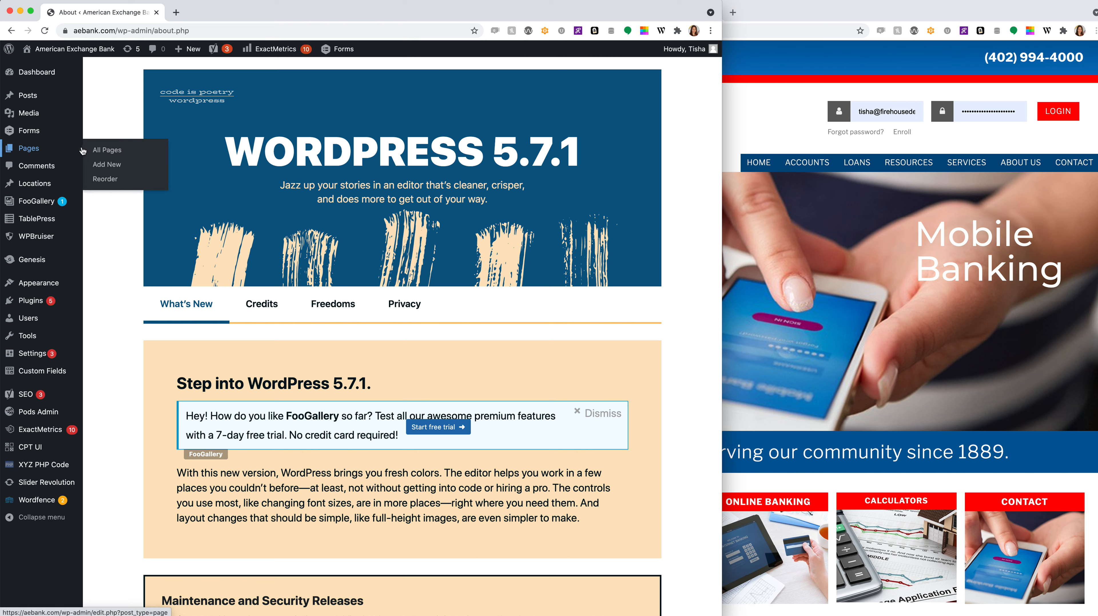
- After glancing at the live bank site, open All Pages and the Rates page for editing
left_click(848, 249)
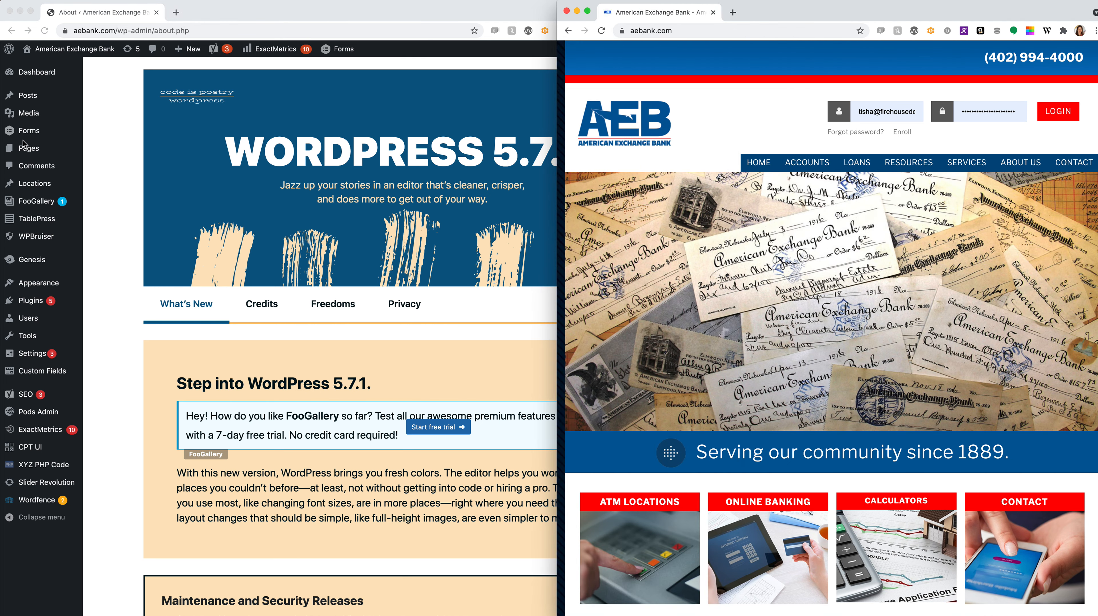
left_click(47, 147)
left_click(30, 150)
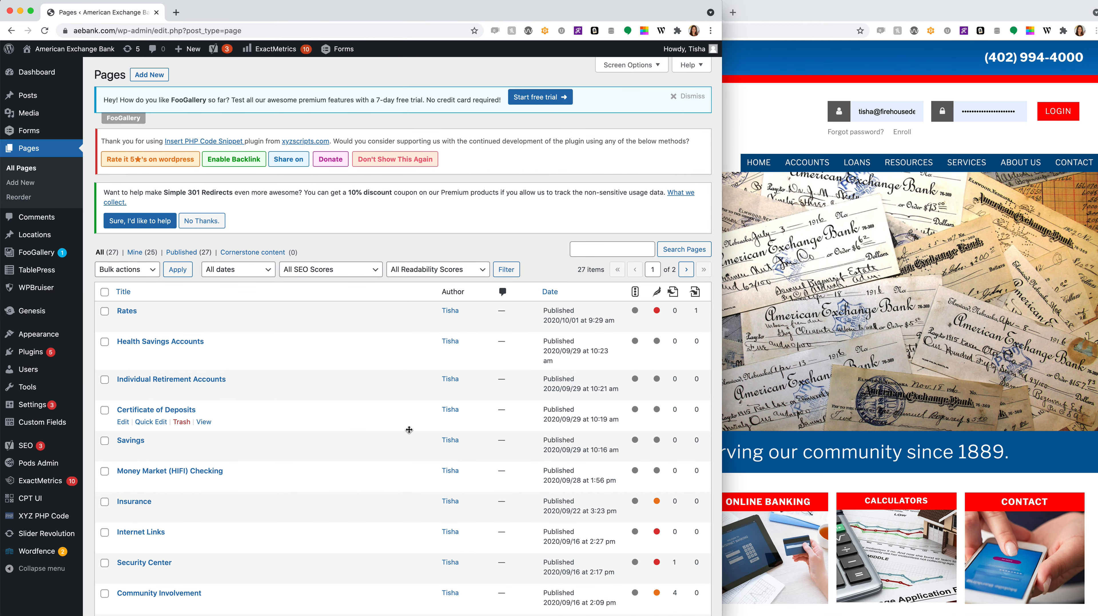
left_click(129, 315)
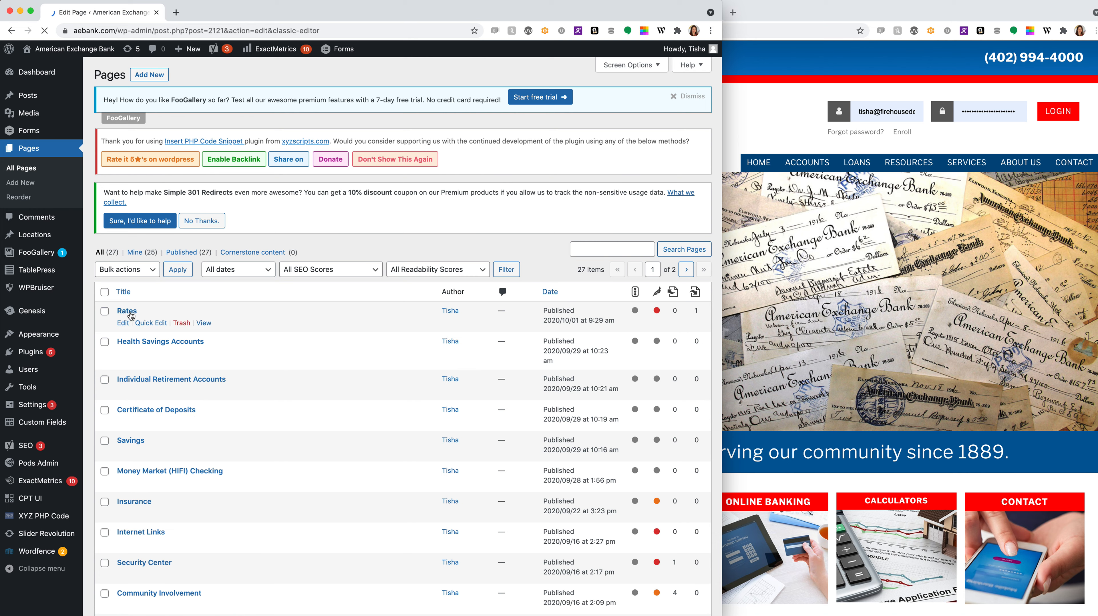
- Check the live site's ACCOUNTS, LOANS and SERVICES menus, then dismiss the FooGallery trial notice
left_click(821, 151)
mouse_move(813, 162)
mouse_move(857, 163)
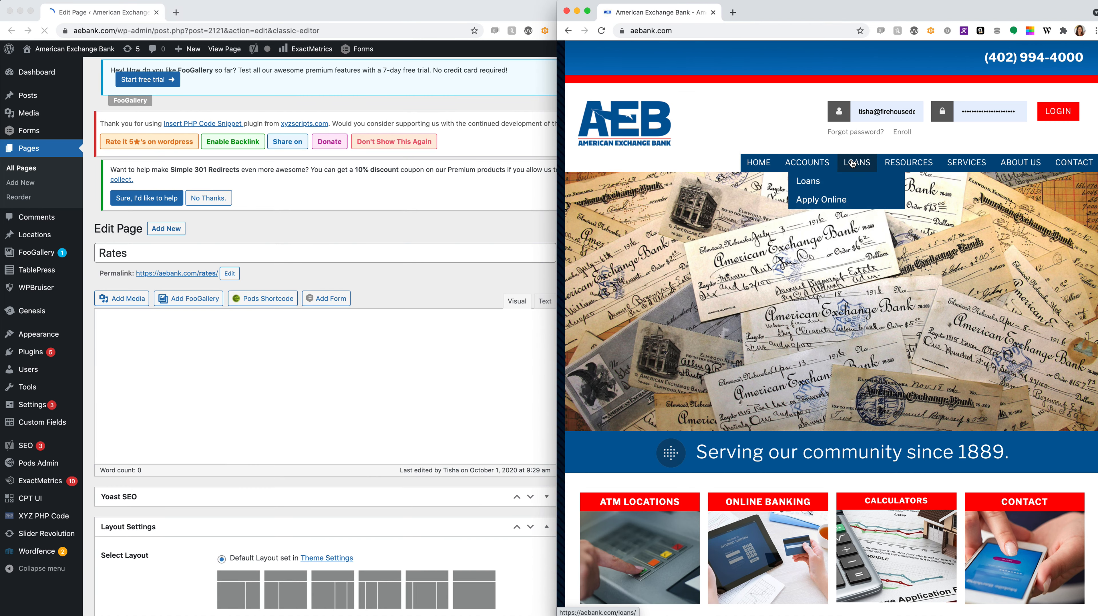
mouse_move(983, 164)
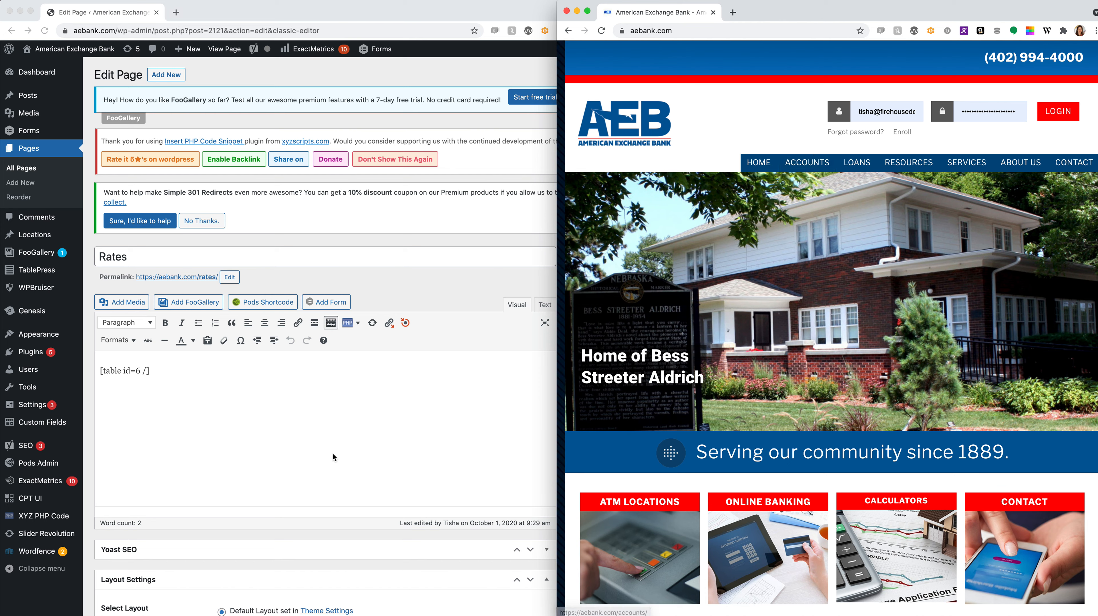
left_click(358, 454)
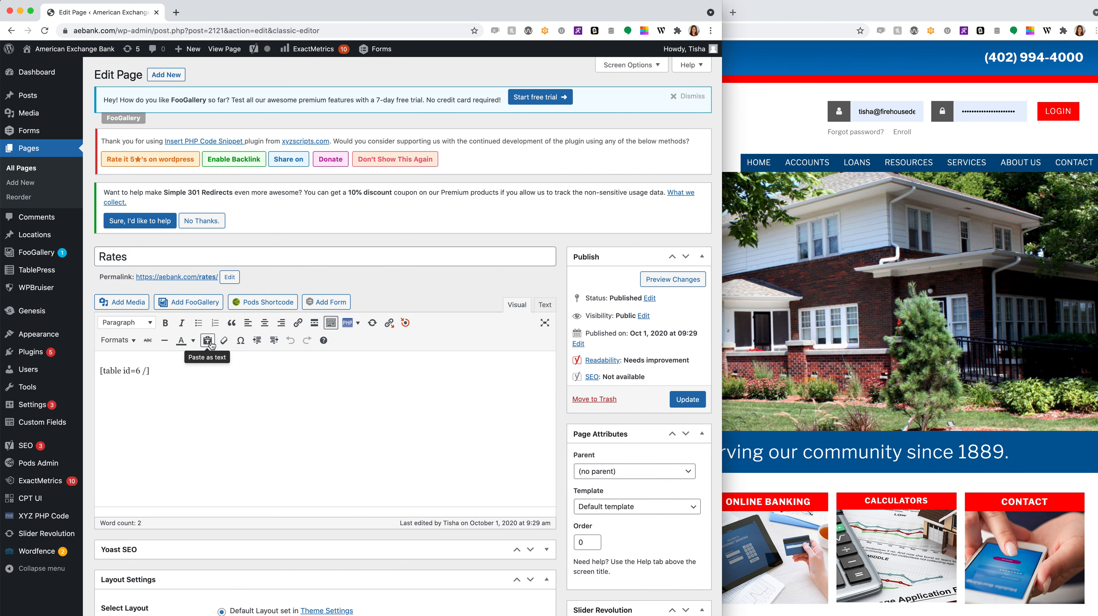
left_click(691, 96)
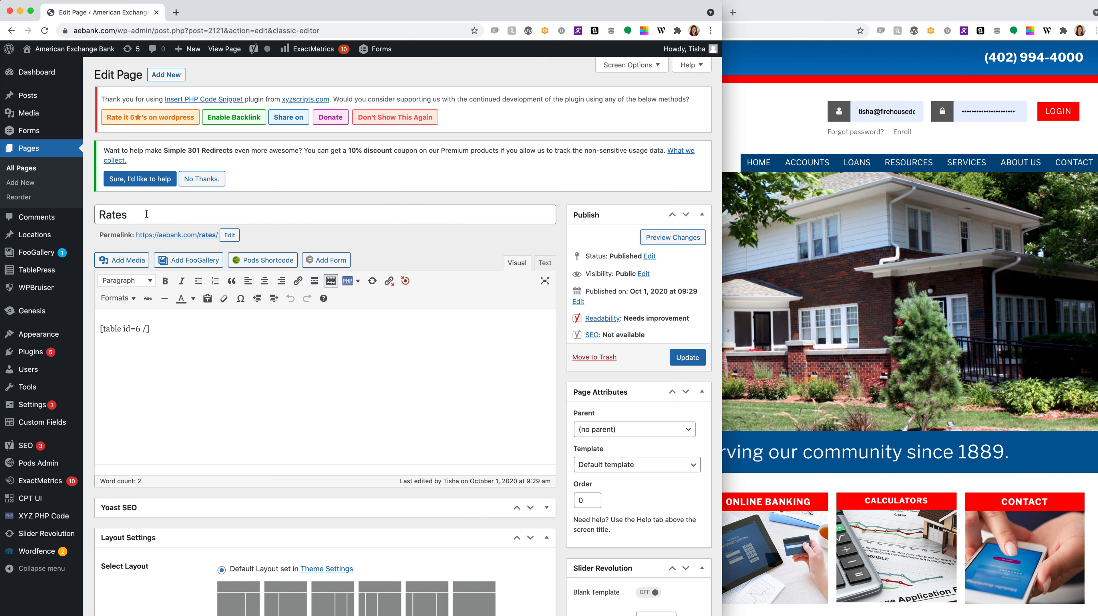
- Open the Rates page preview in a new tab in the second window and narrow the editor
right_click(655, 236)
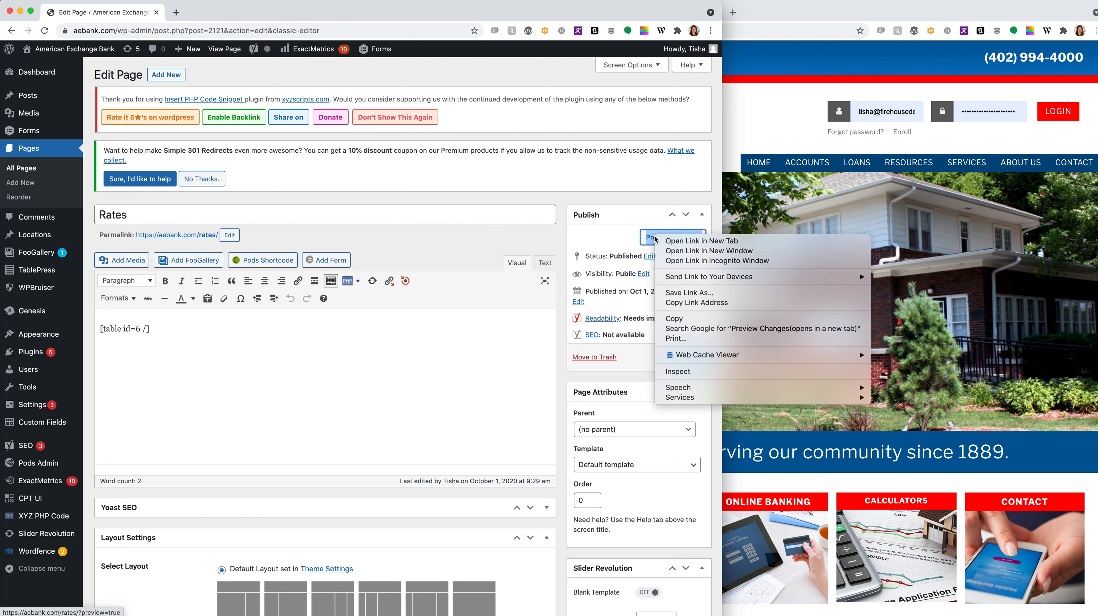
left_click(691, 241)
left_click_drag(262, 15, 820, 17)
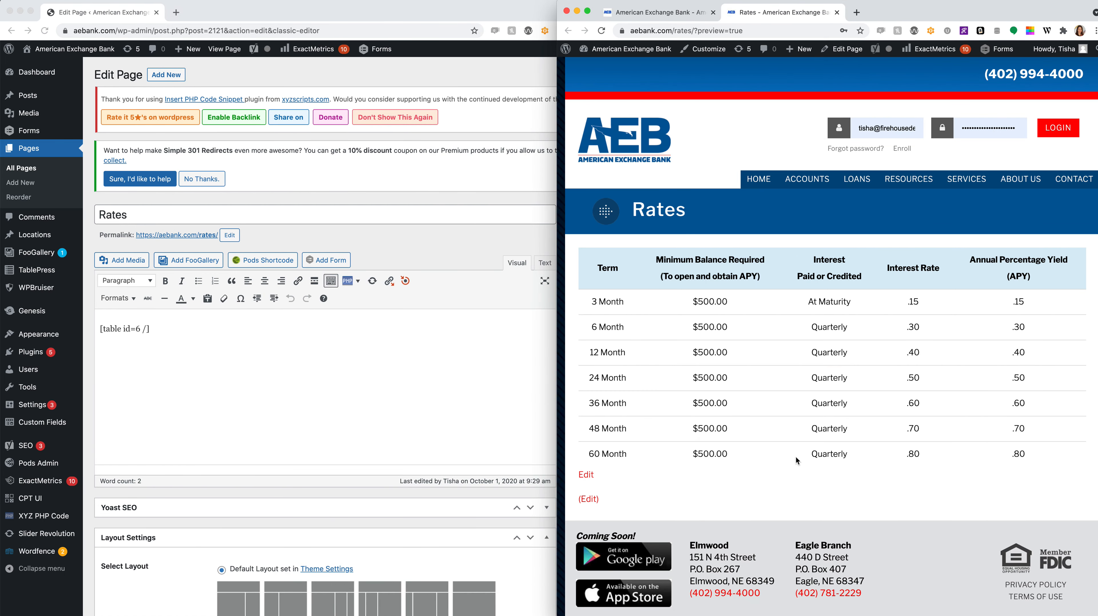
left_click(246, 382)
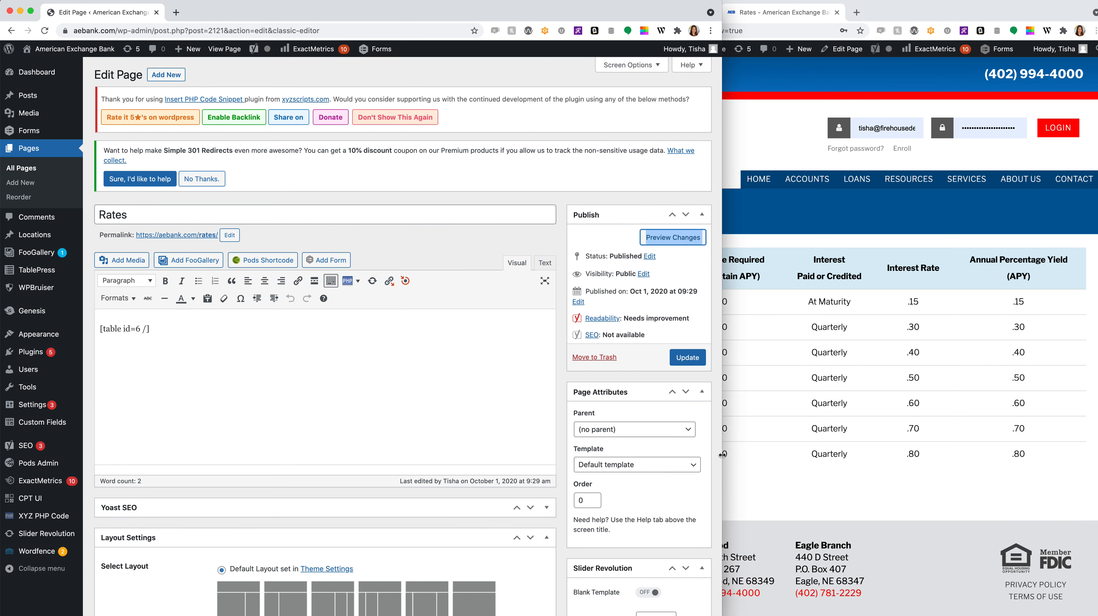
left_click_drag(722, 454, 681, 454)
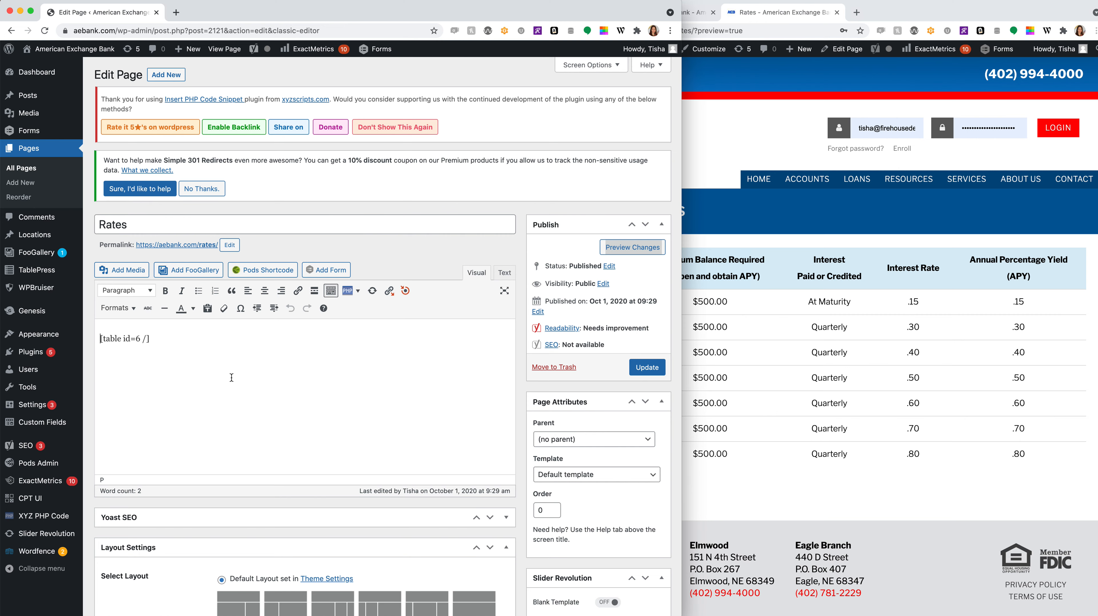
left_click(138, 291)
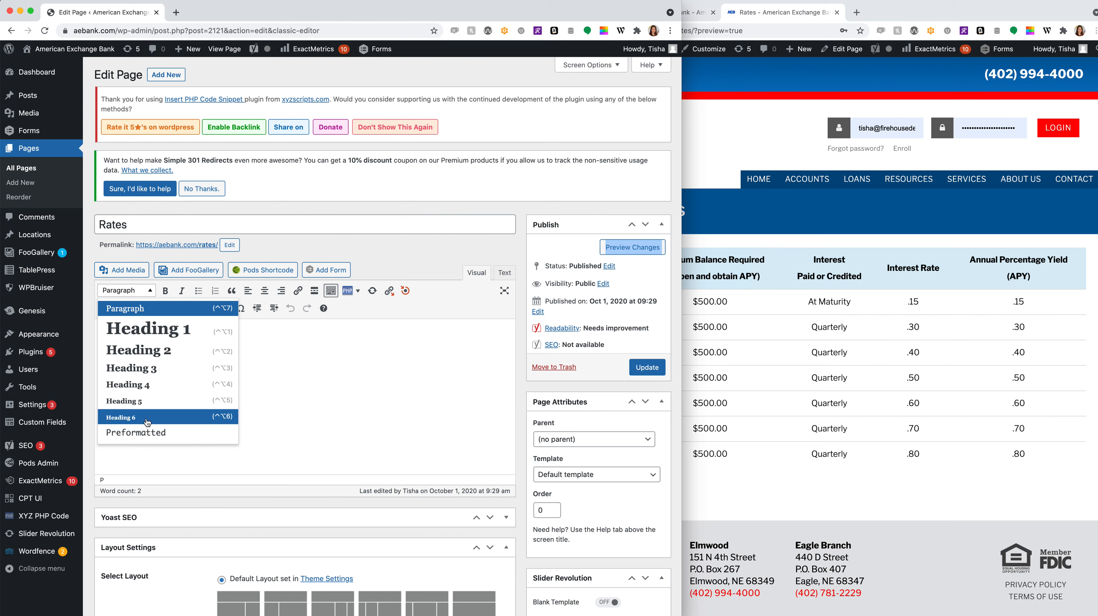
left_click(138, 292)
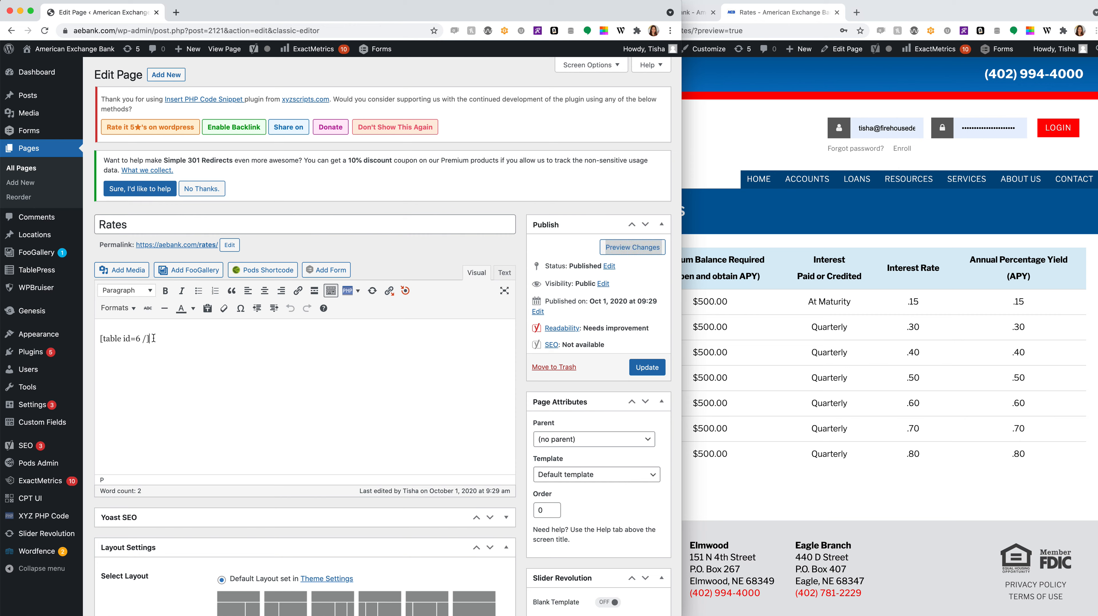
left_click_drag(154, 338, 92, 339)
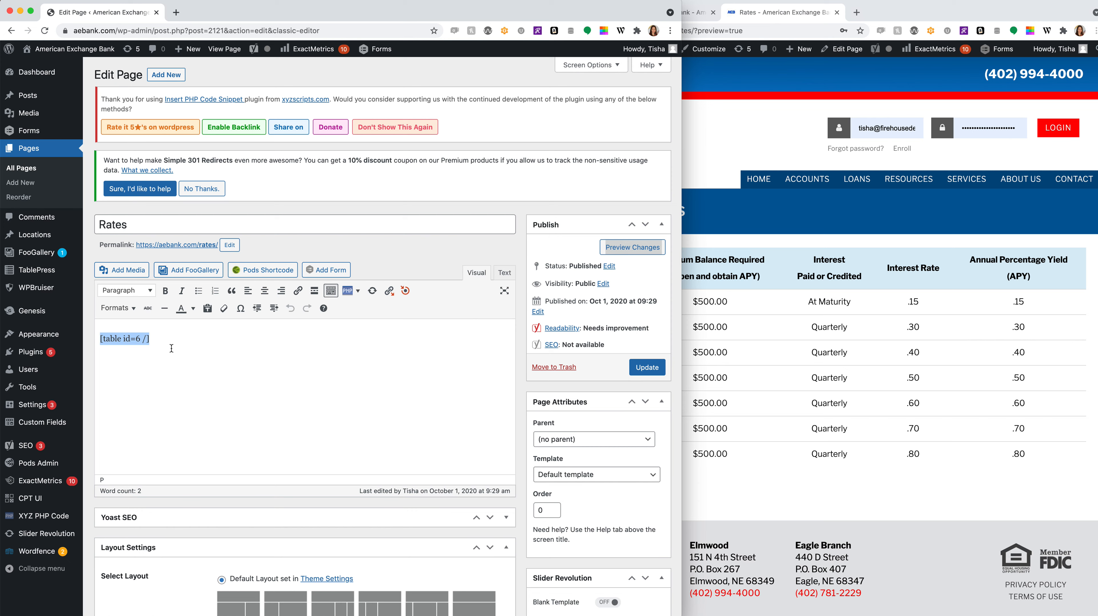
left_click(876, 446)
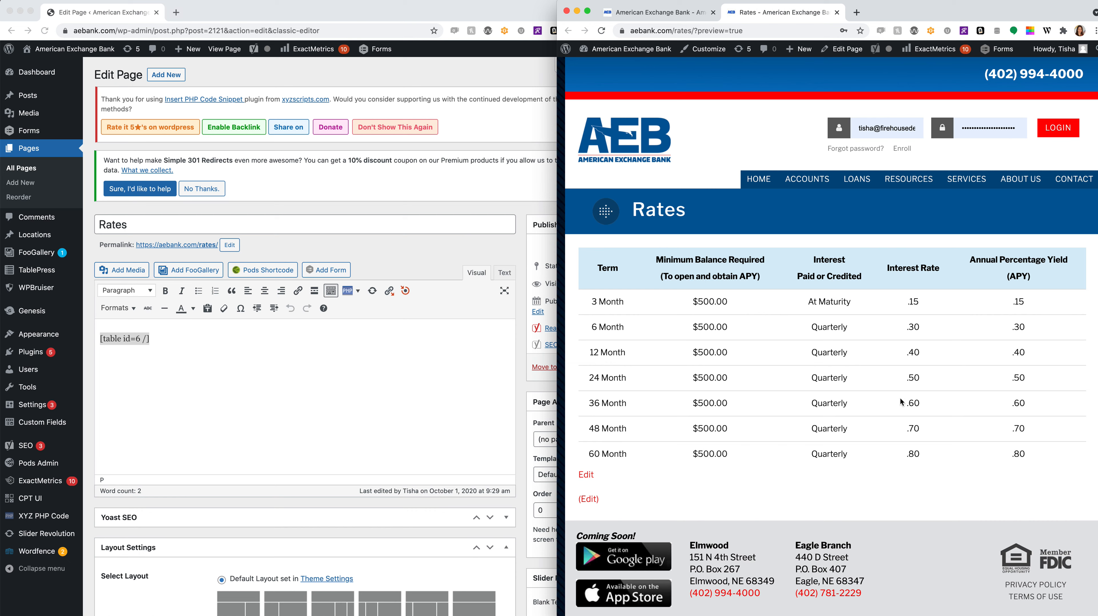
left_click(154, 379)
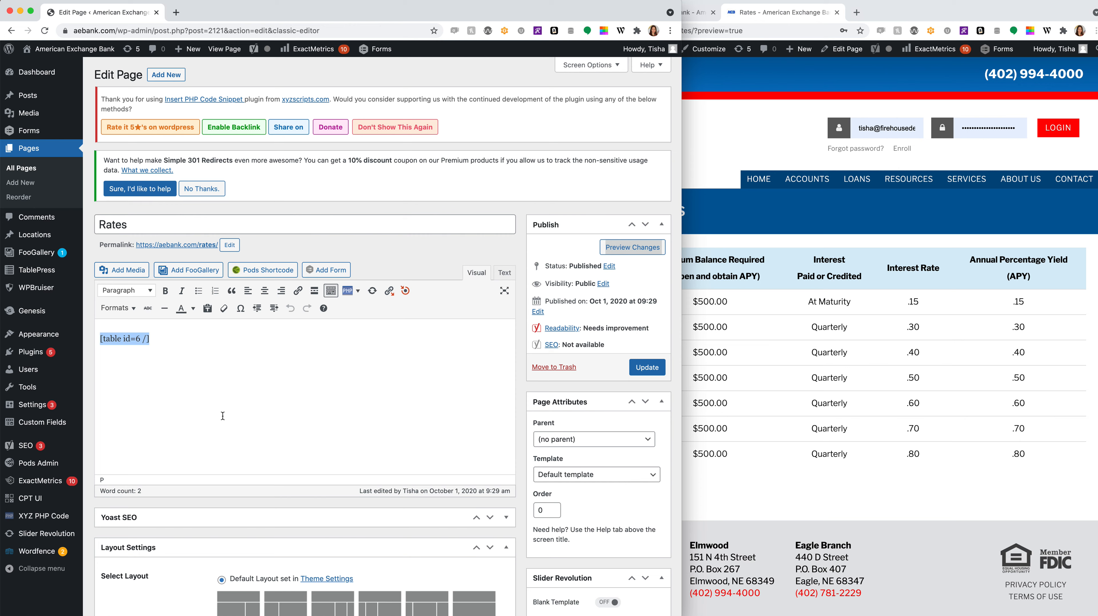
mouse_move(38, 271)
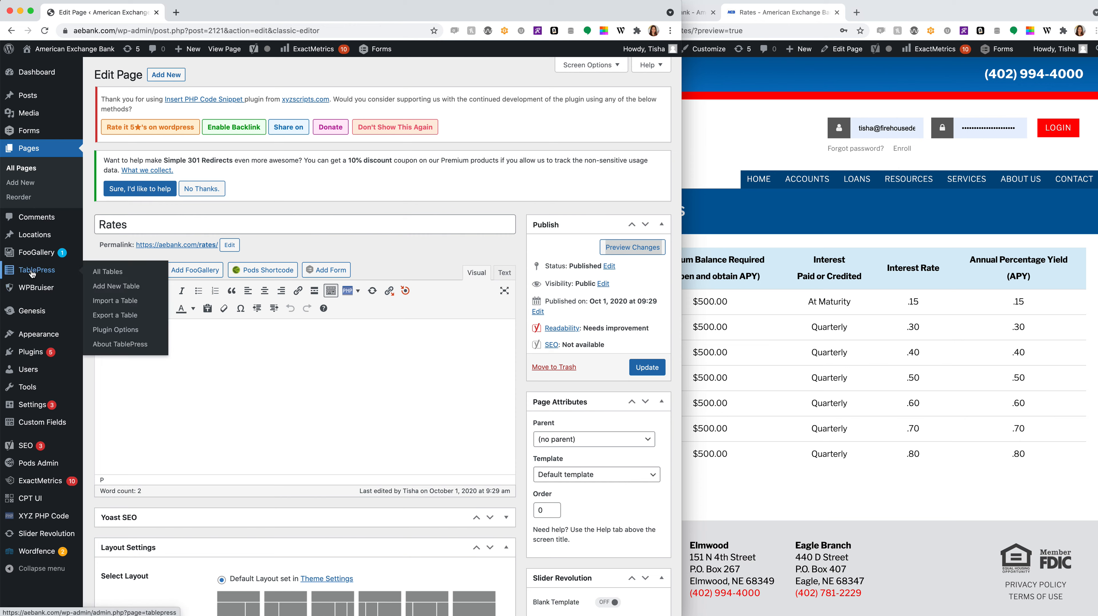
- Open TablePress All Tables and load the Rates table (ID 6) in the editor
left_click(32, 271)
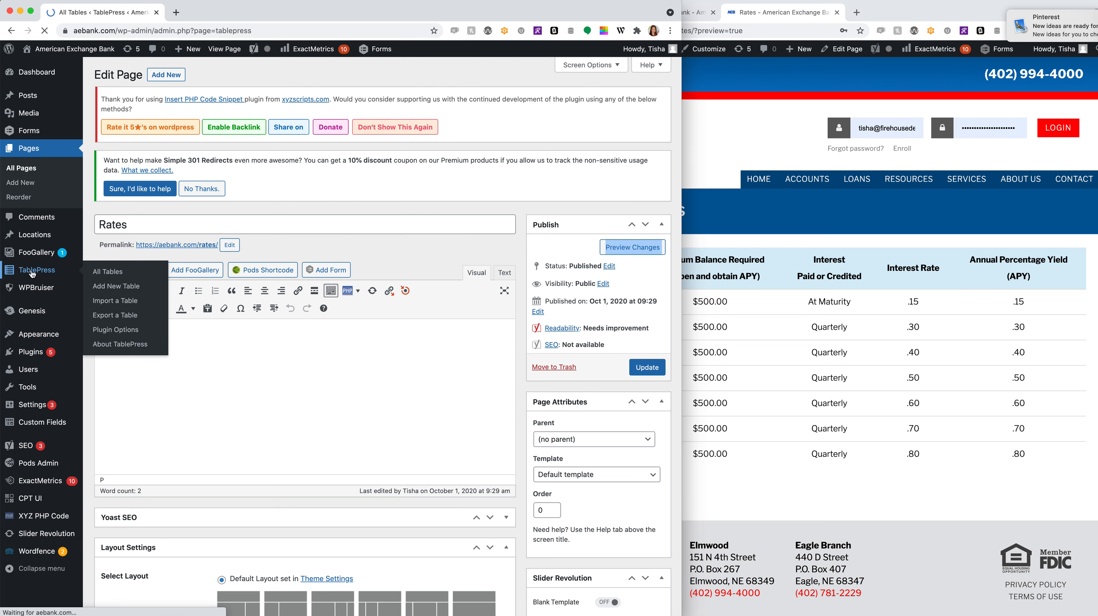
scroll(330, 354, "down", 2)
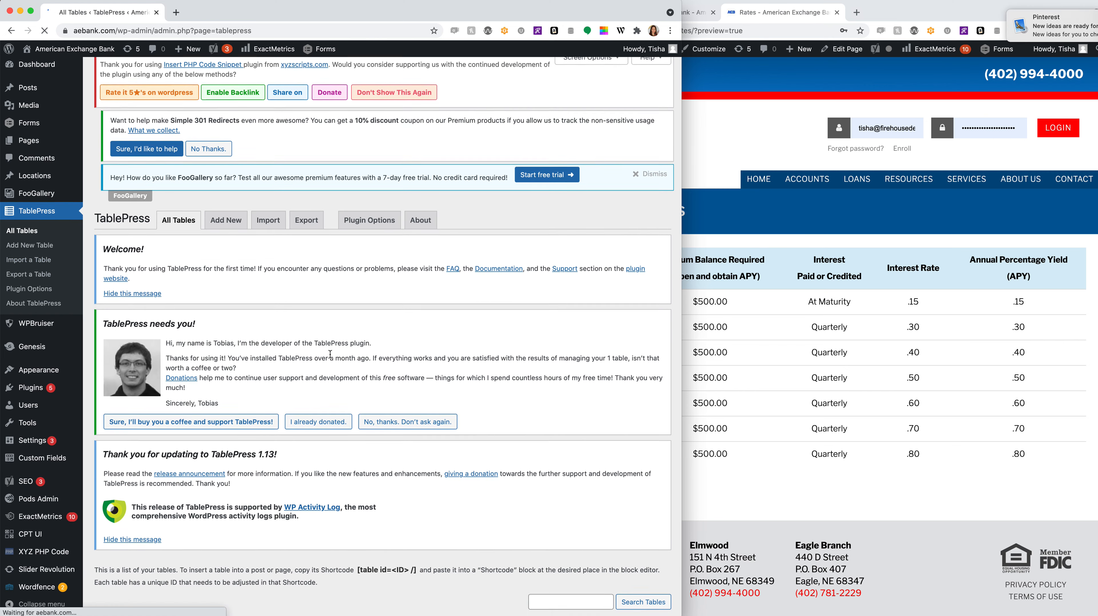
scroll(330, 354, "down", 1)
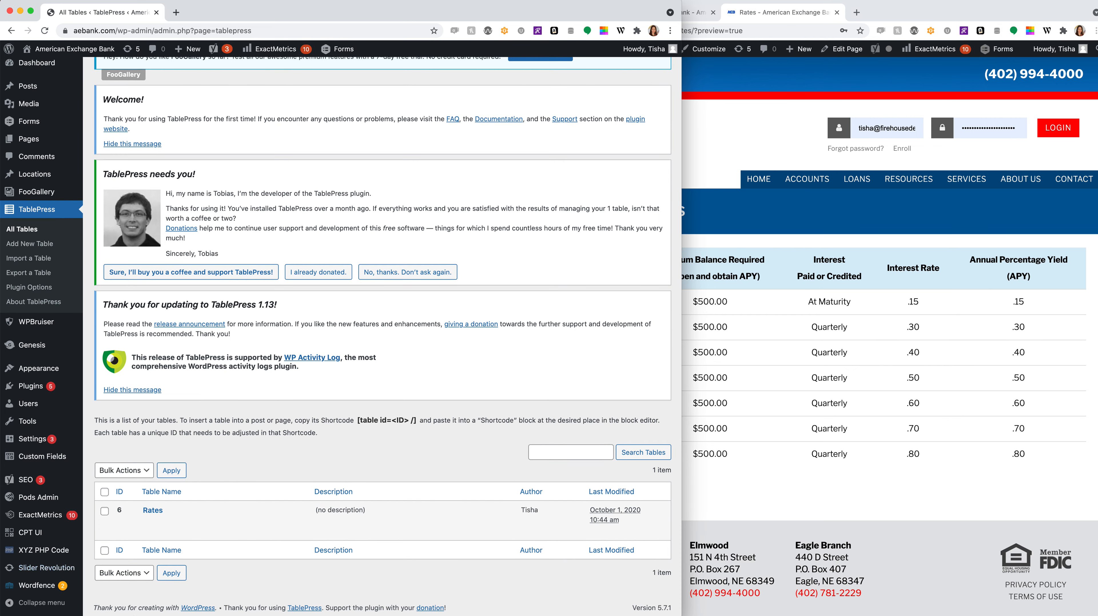
left_click(153, 511)
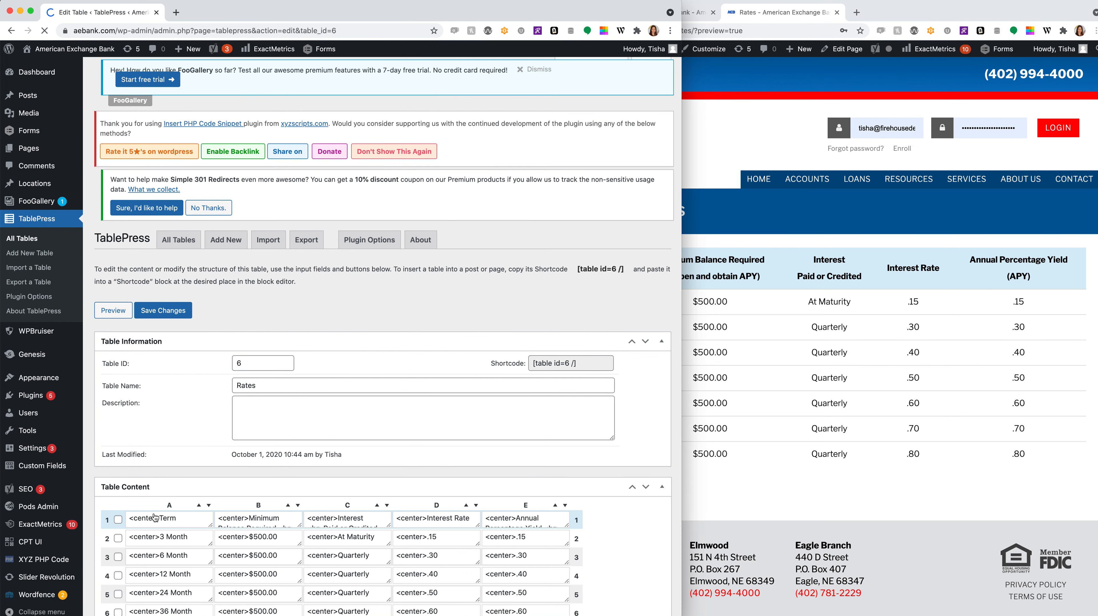
scroll(155, 516, "down", 5)
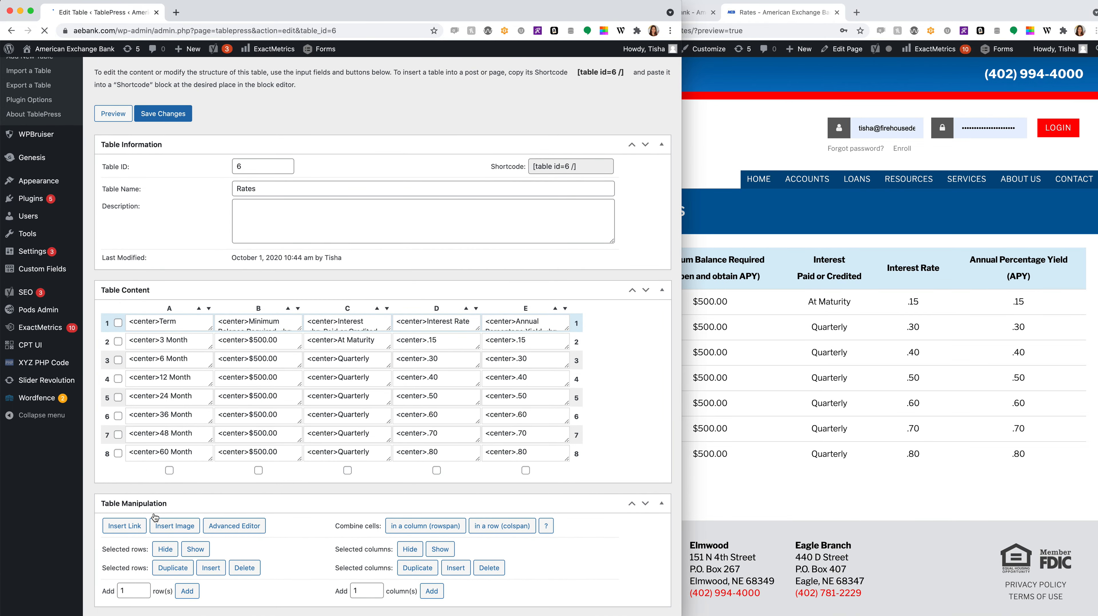
scroll(382, 399, "up", 1)
scroll(381, 397, "down", 1)
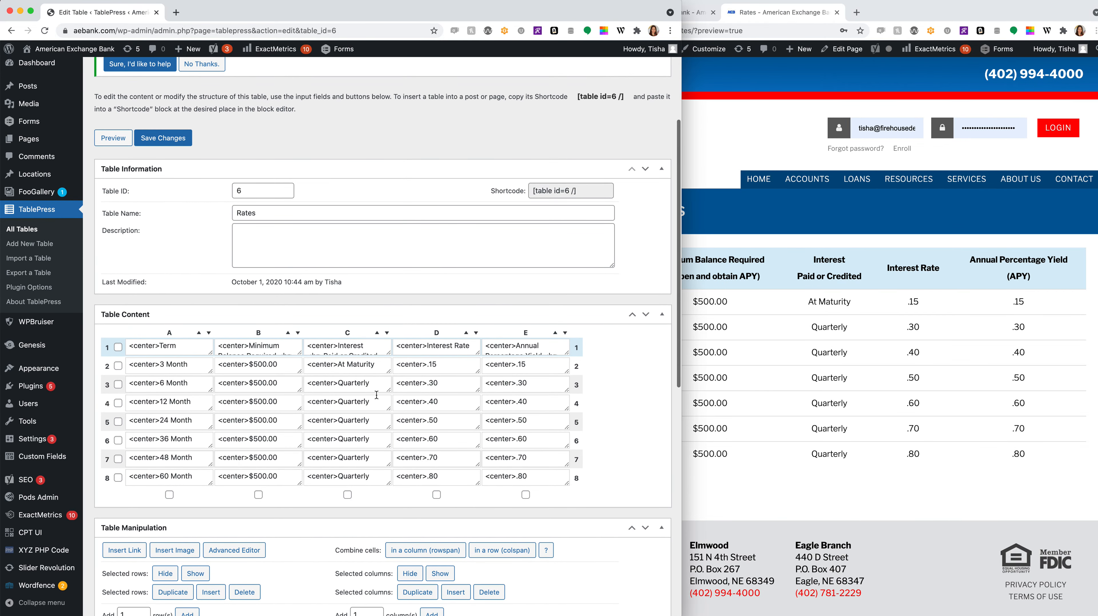
- Click into the 24 Month cell A5 and the Quarterly cell C5, then bring the preview forward
left_click(130, 421)
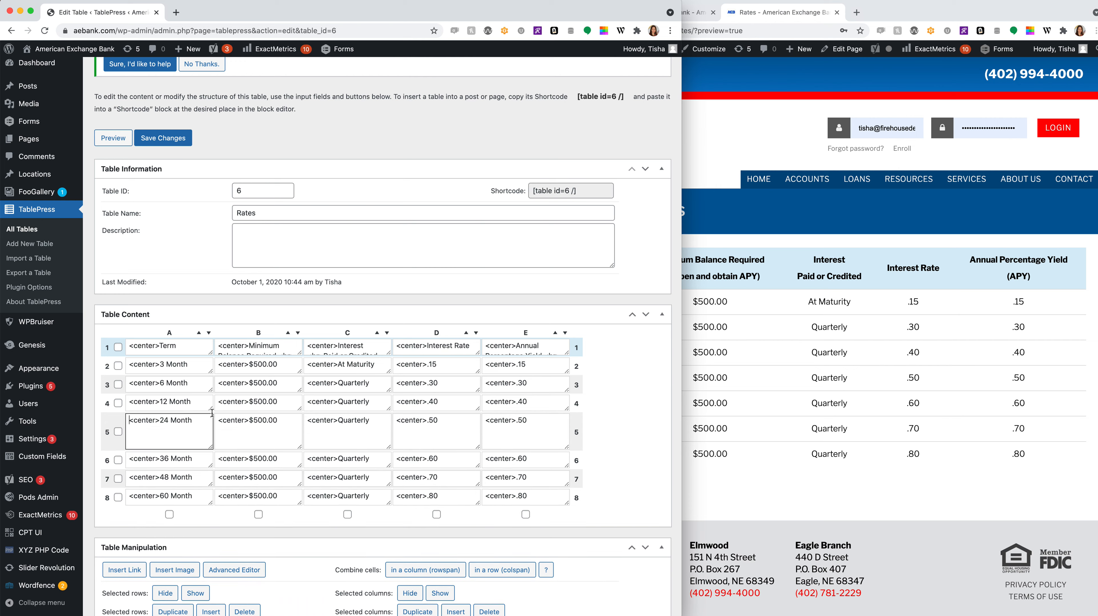
scroll(170, 397, "up", 1)
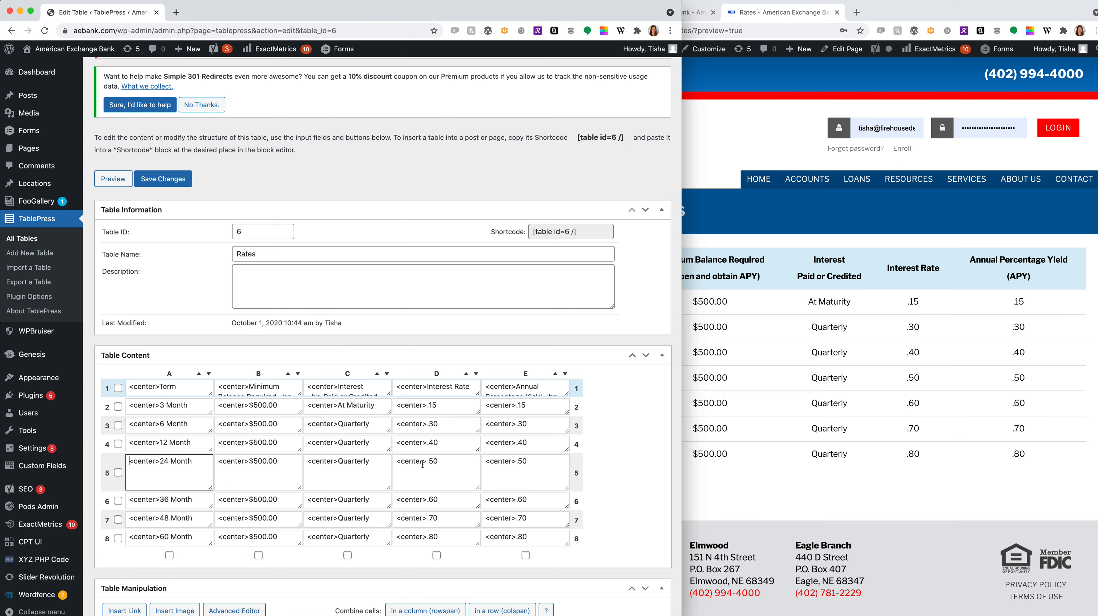
left_click(378, 466)
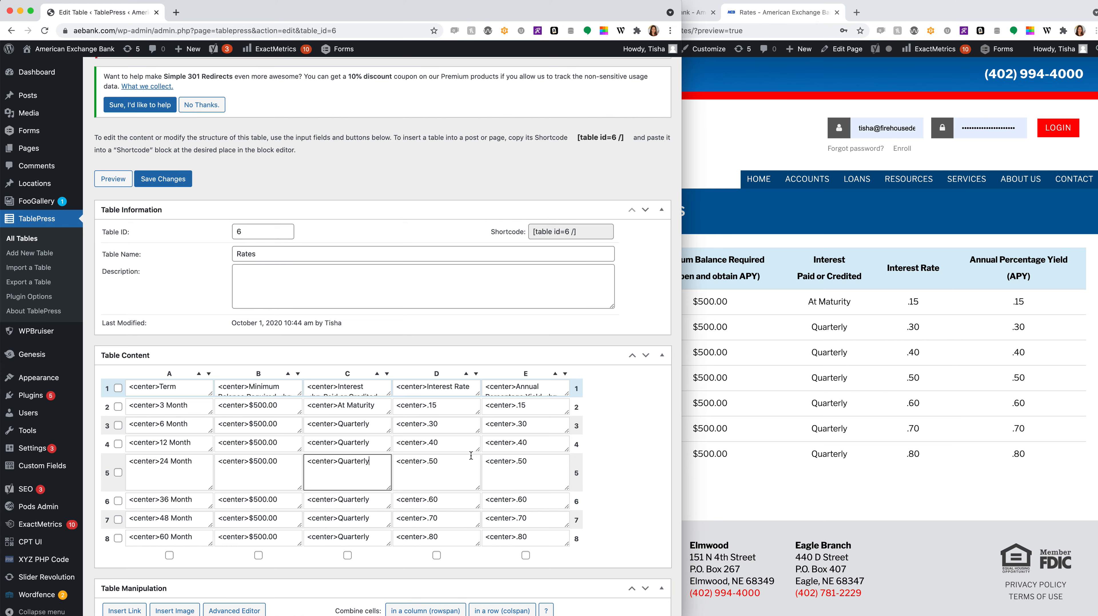
scroll(350, 457, "down", 2)
left_click(846, 516)
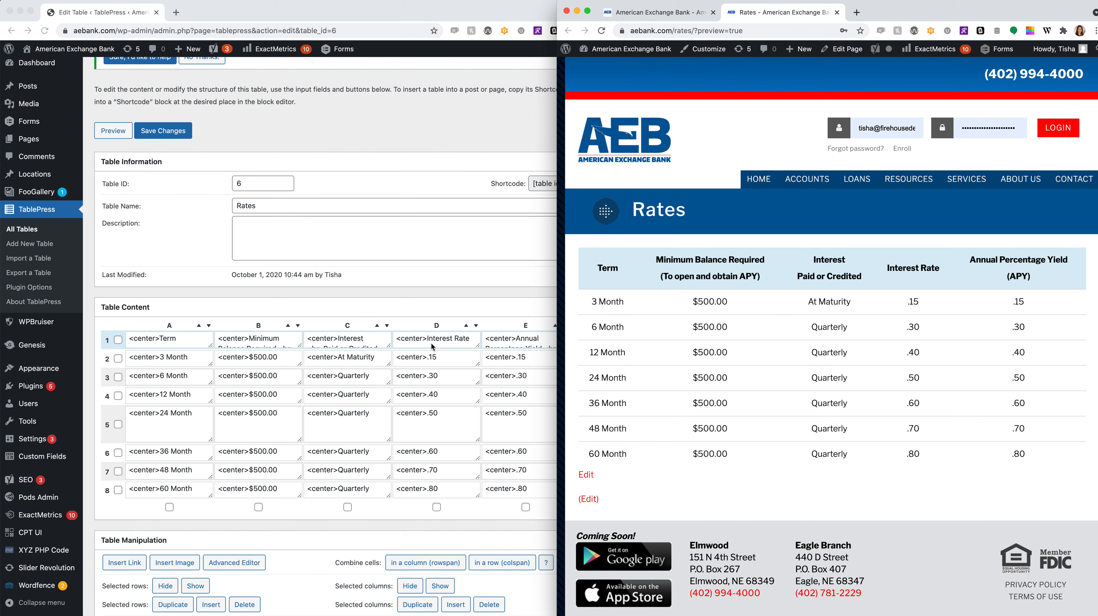
- Select .50 in cell E5, then follow the preview's Edit link to open table 6 there
left_click(483, 515)
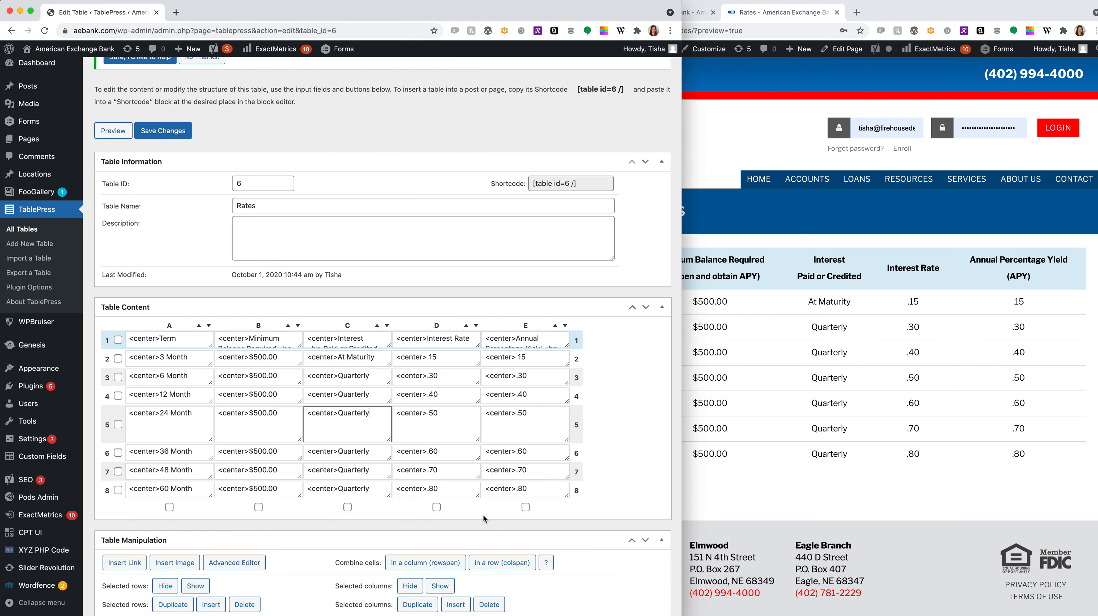
left_click_drag(515, 413, 560, 441)
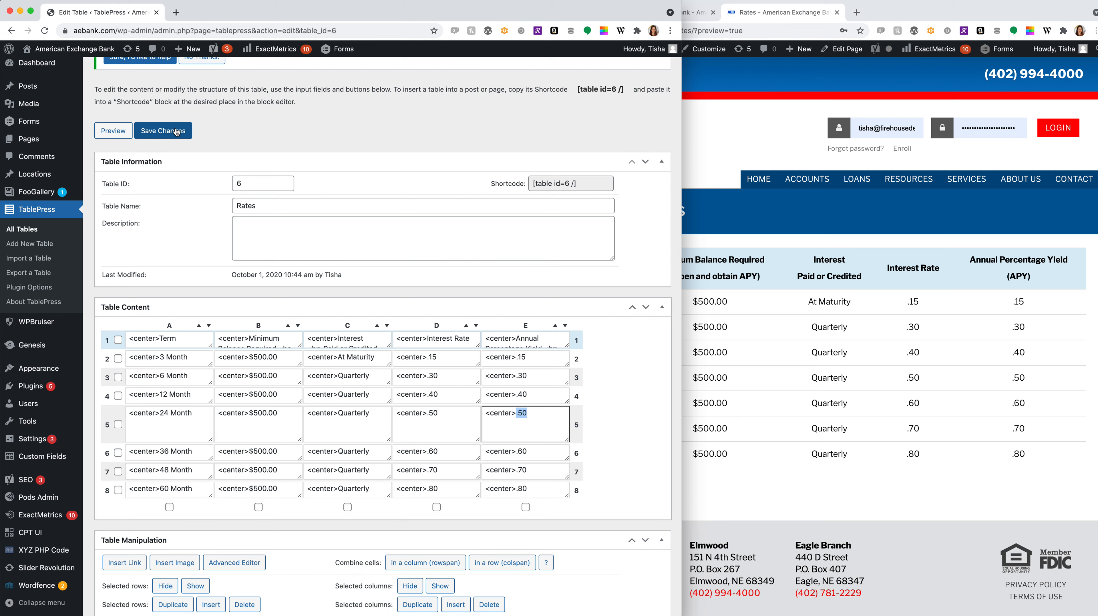
left_click(834, 507)
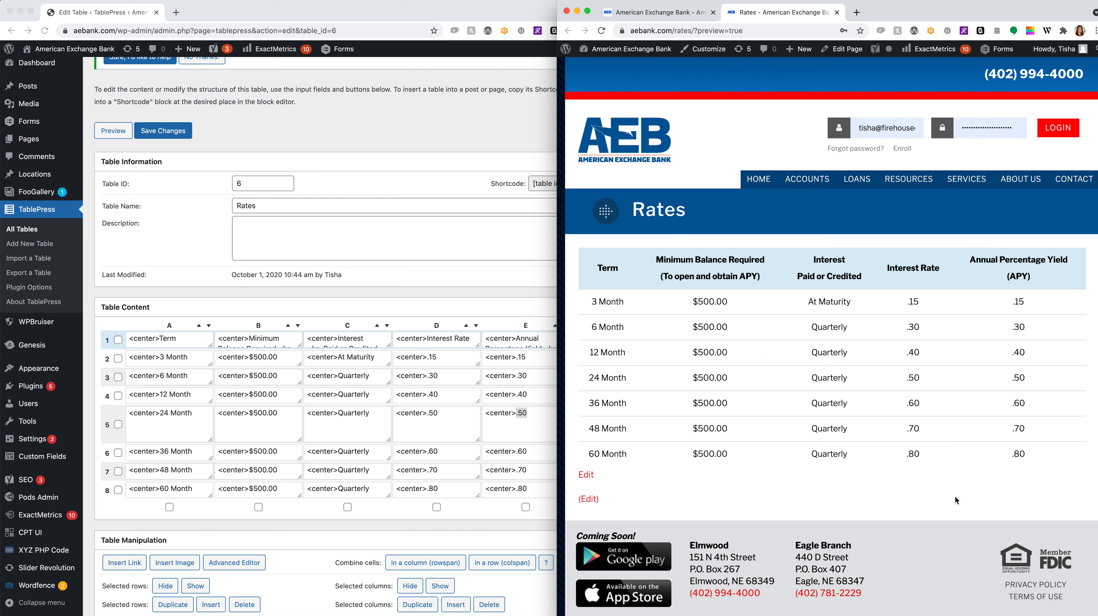
left_click(586, 475)
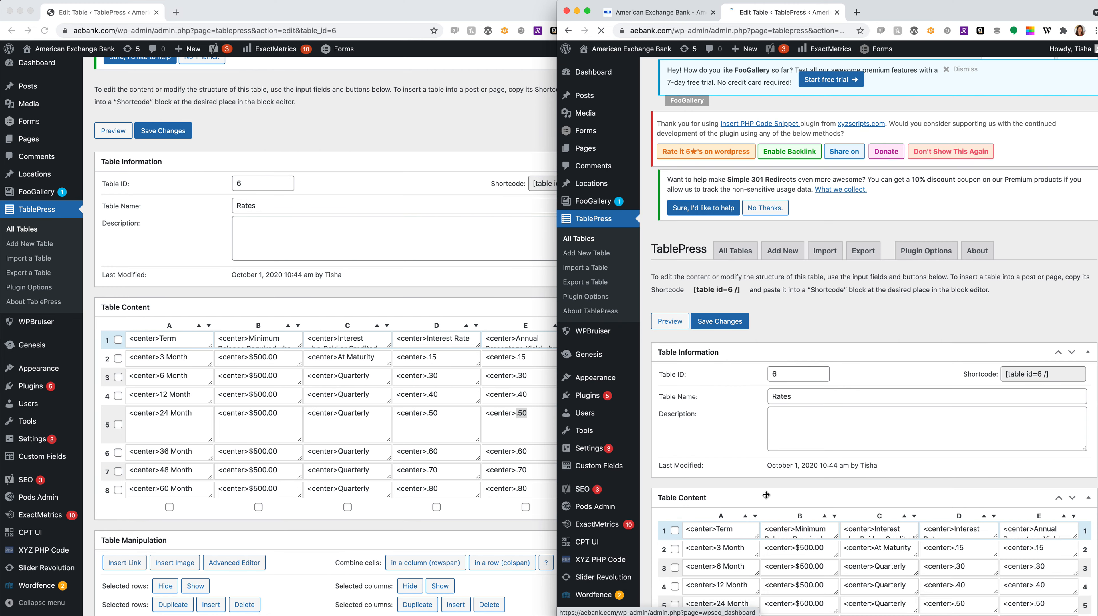
- Go back to the Rates preview in the second window, then open the live ABOUT US page
scroll(766, 494, "down", 3)
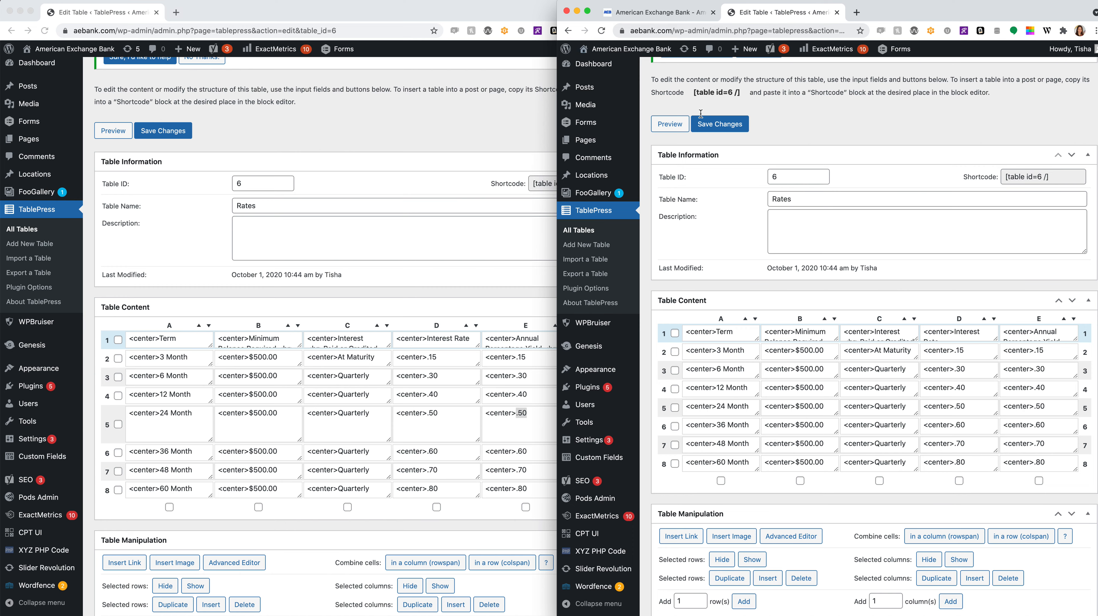
scroll(945, 381, "up", 5)
left_click(575, 31)
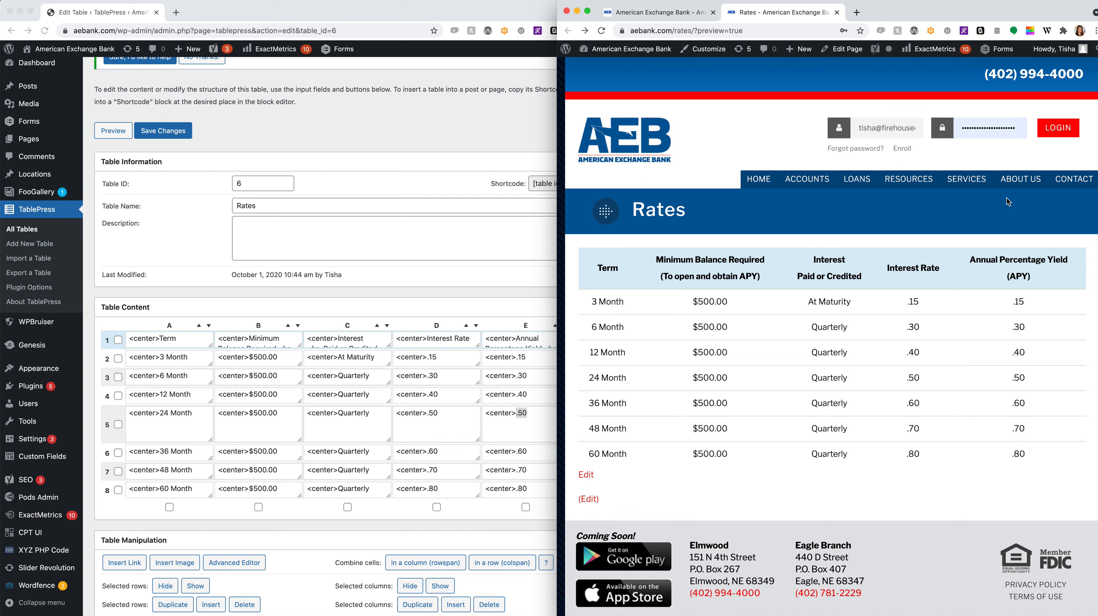
left_click(1019, 187)
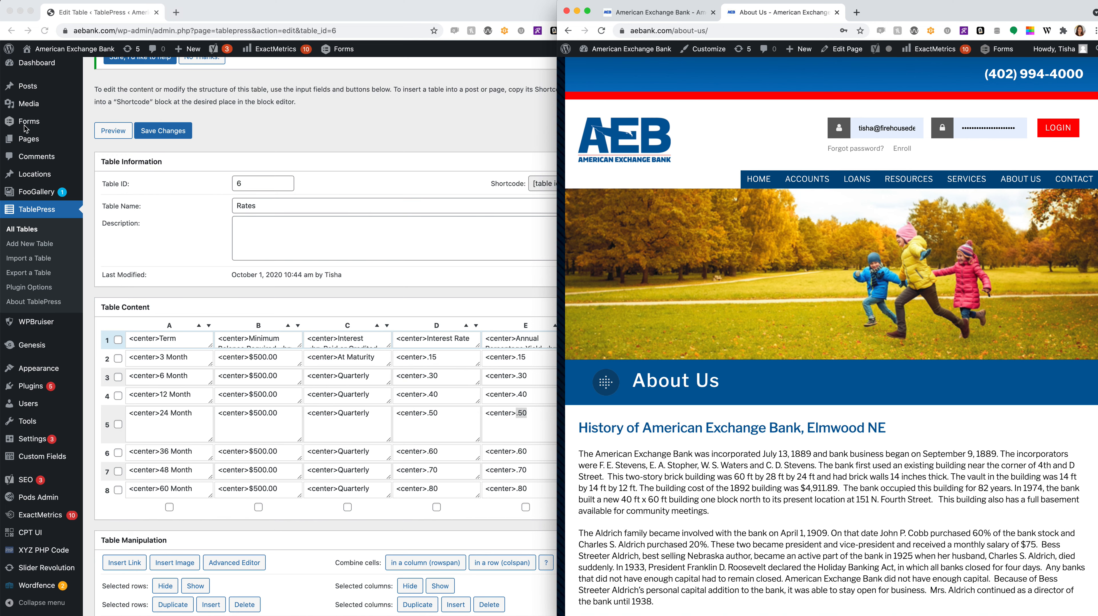
- Sort All Pages by title and open About Us in the classic editor
left_click(24, 139)
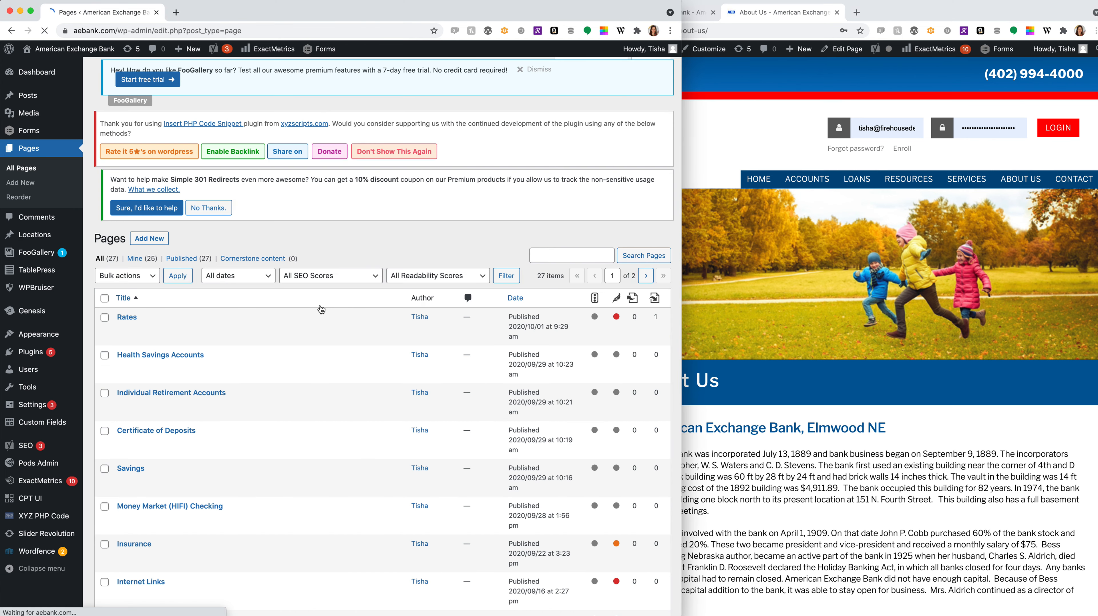
left_click(124, 304)
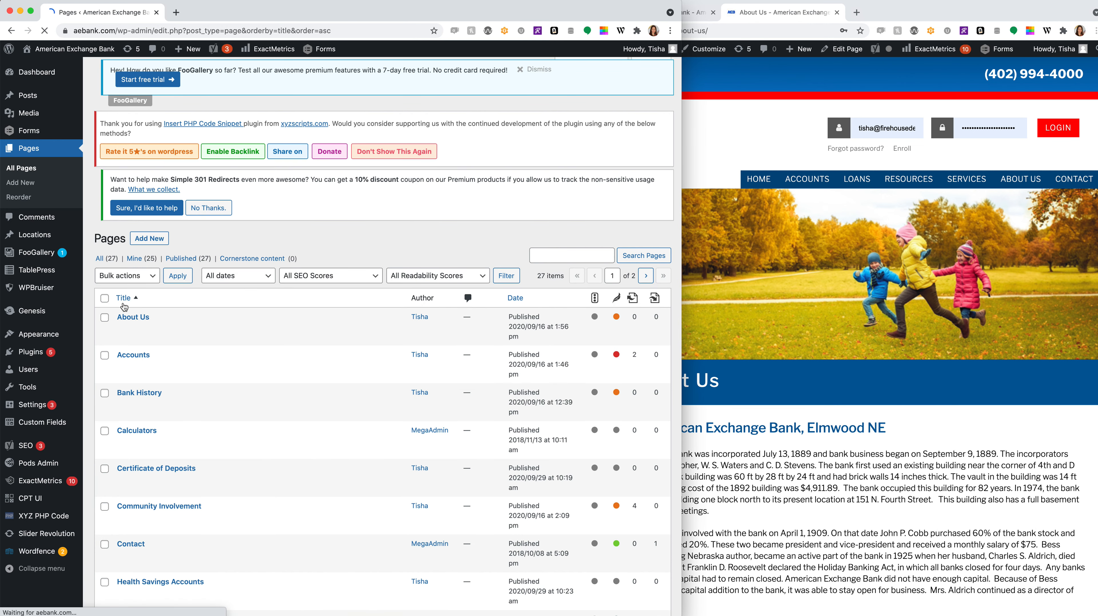
left_click(128, 322)
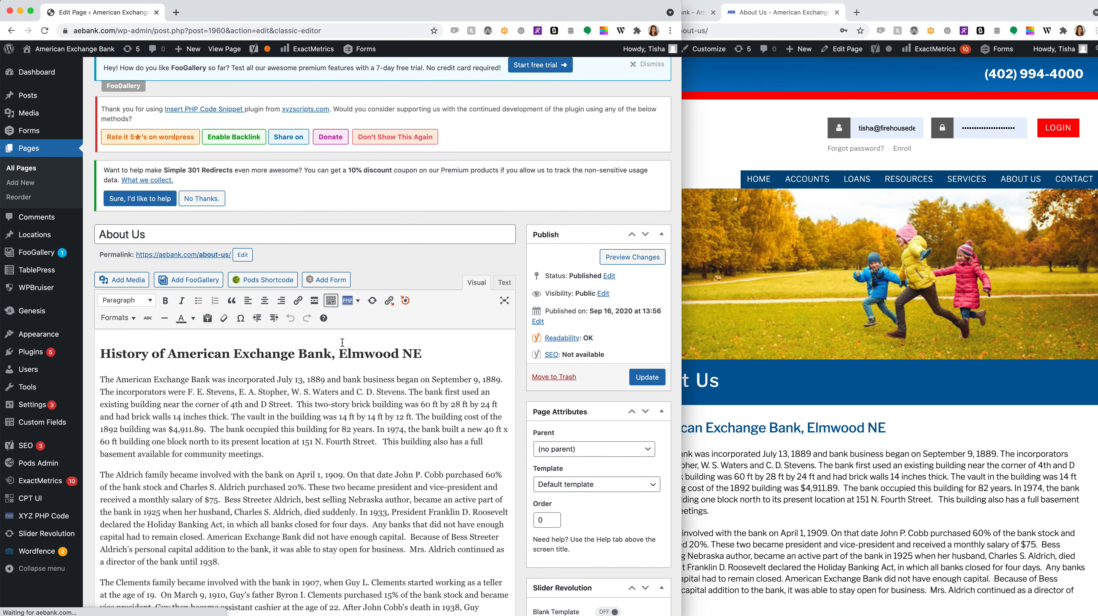
- Narrow the live About Us window so the site shows its mobile layout
scroll(342, 342, "down", 1)
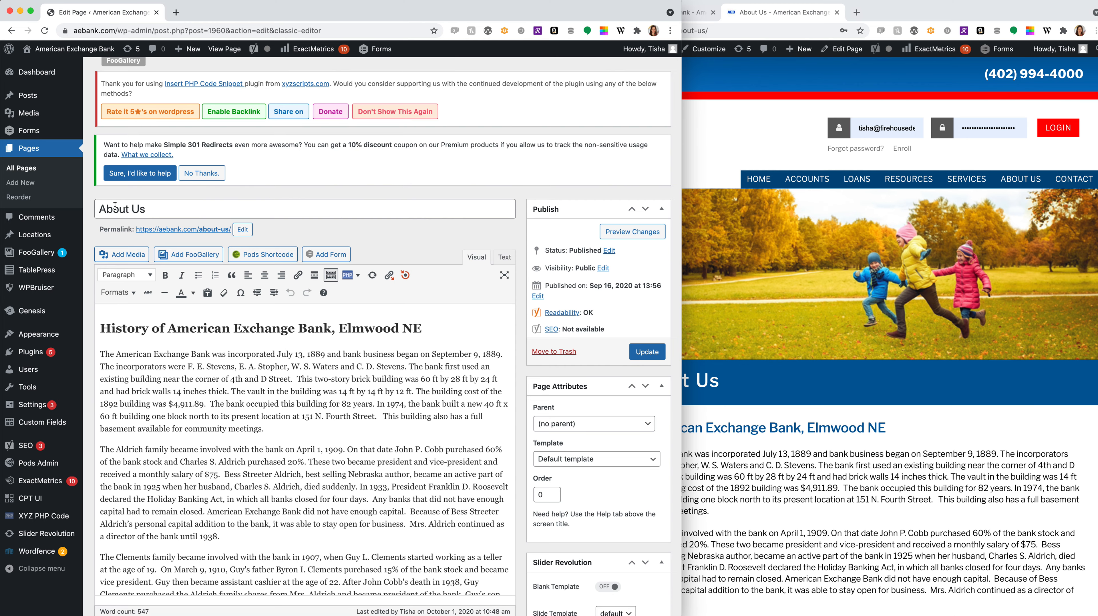
left_click(692, 377)
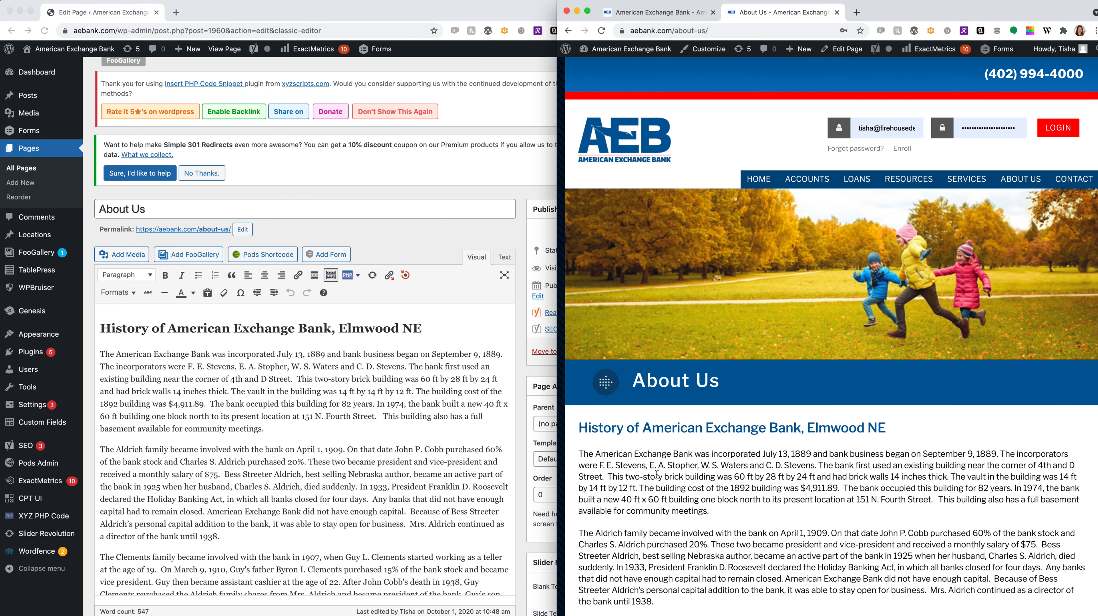
left_click_drag(558, 457, 605, 455)
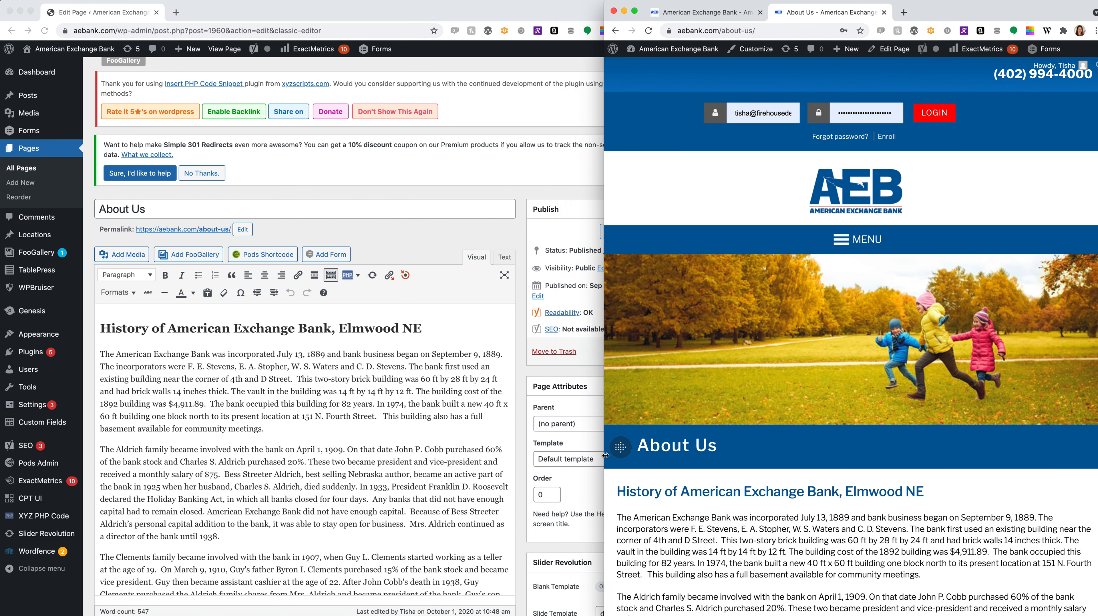
scroll(296, 403, "down", 1)
- Select the History heading in the editor and confirm it is formatted as Heading 2
left_click(296, 402)
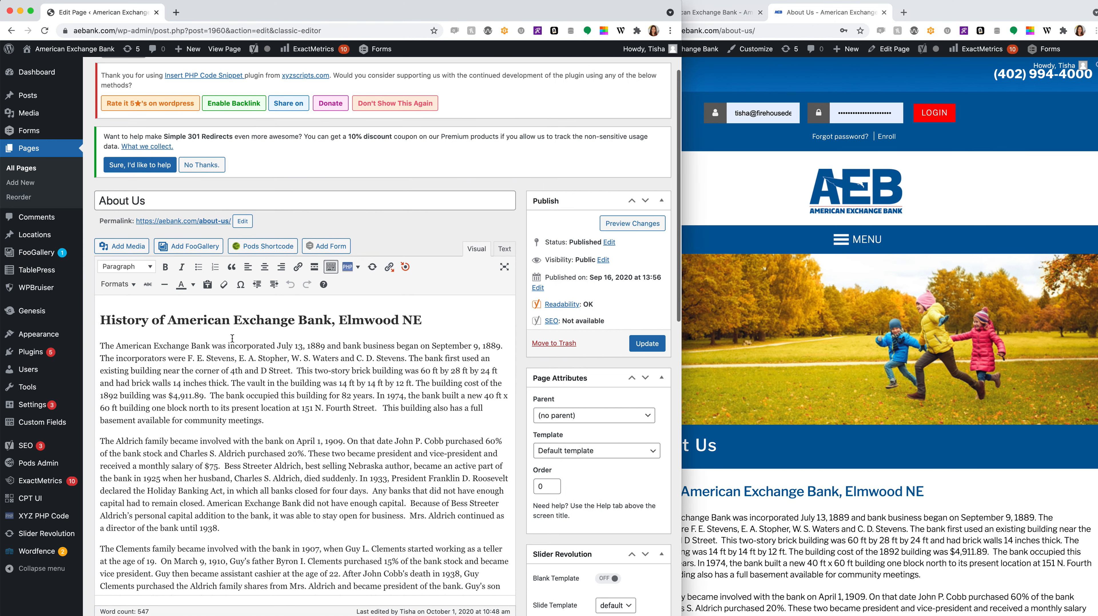
left_click_drag(111, 318, 318, 319)
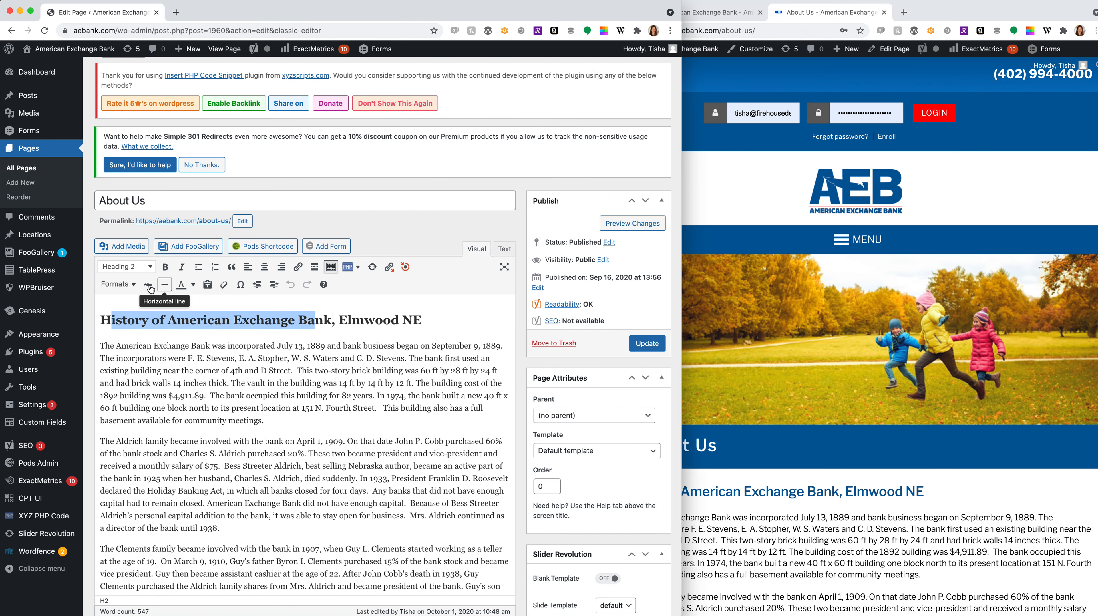
left_click(125, 270)
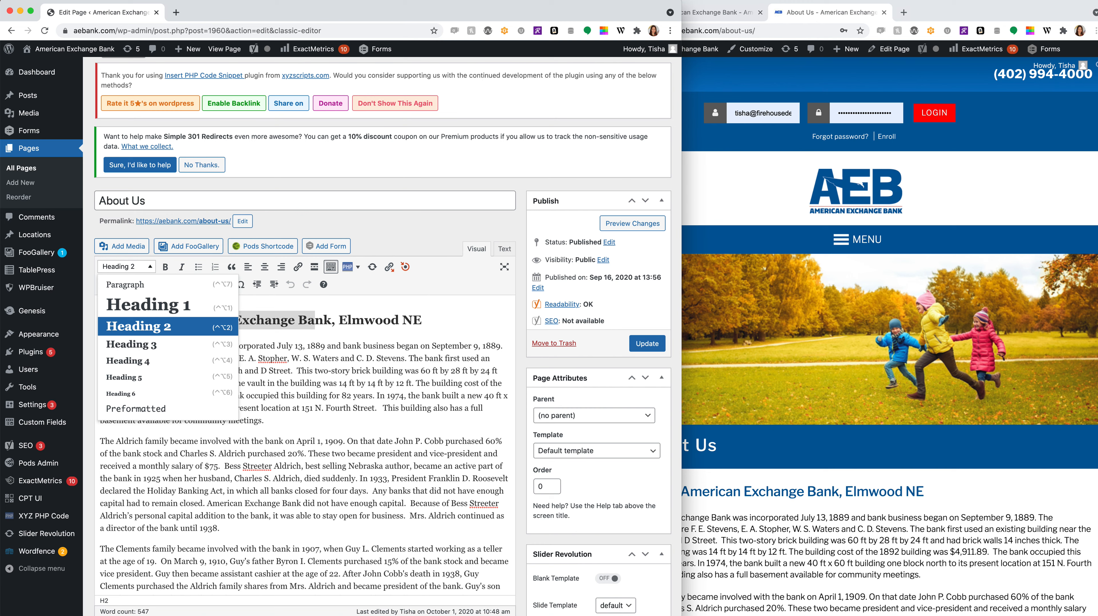
left_click(958, 443)
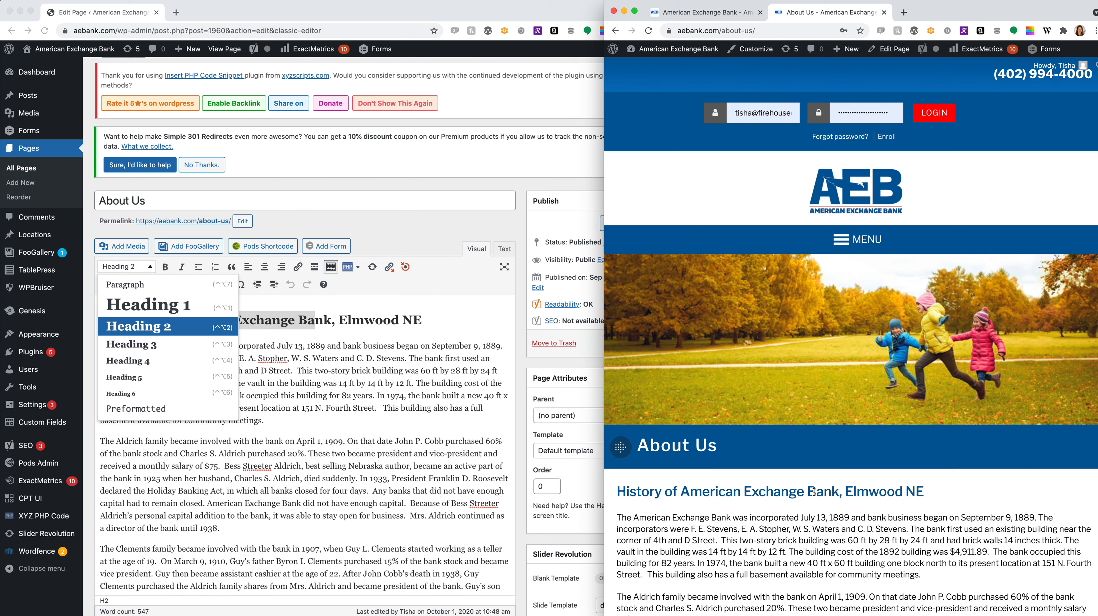
left_click(449, 310)
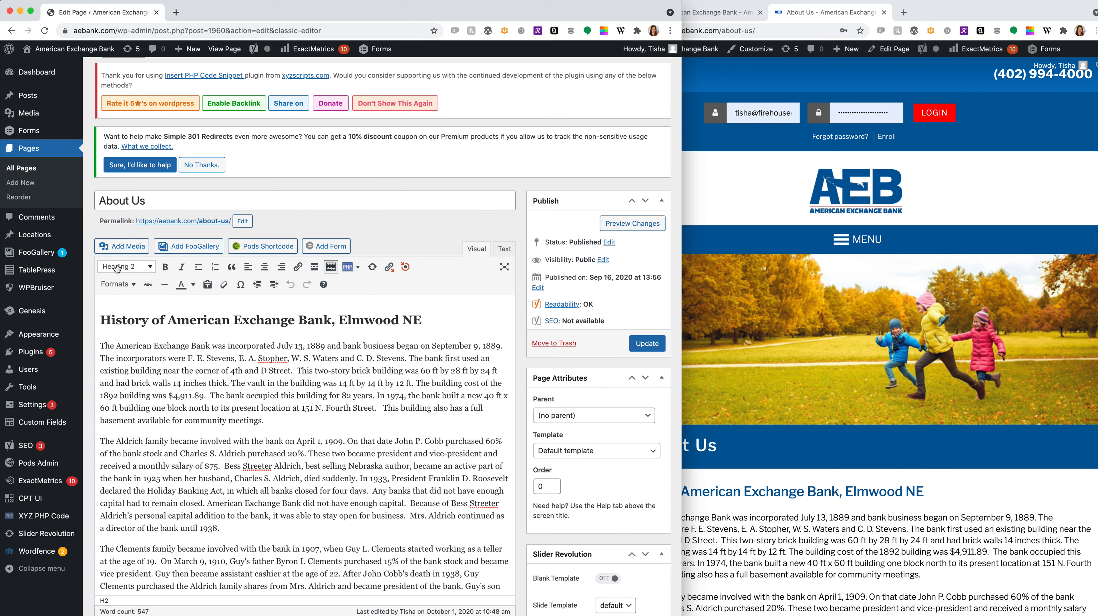
left_click_drag(300, 396, 166, 345)
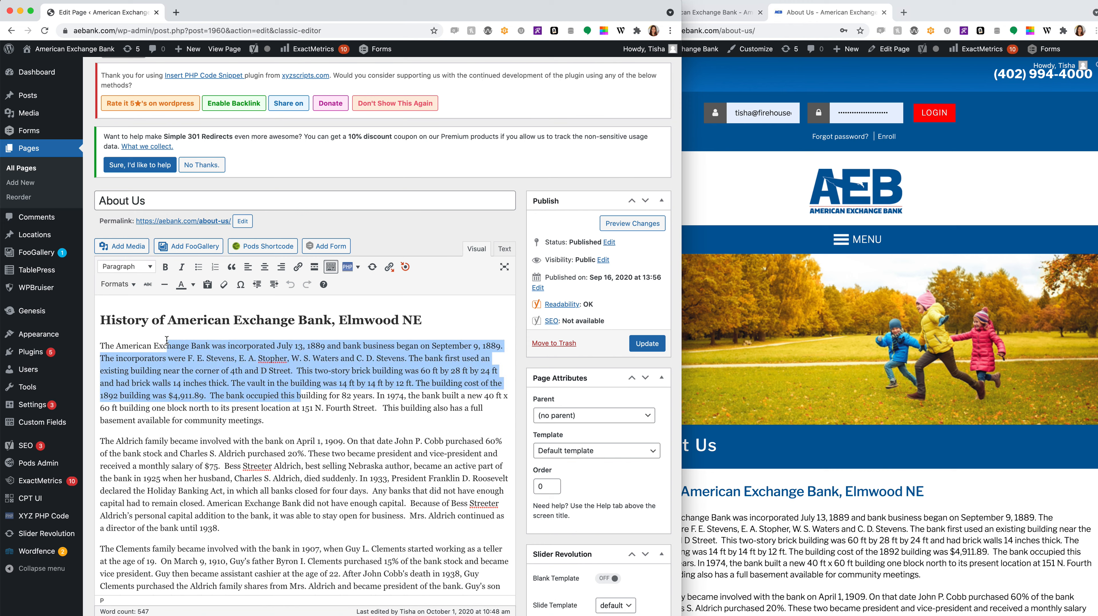
left_click(110, 268)
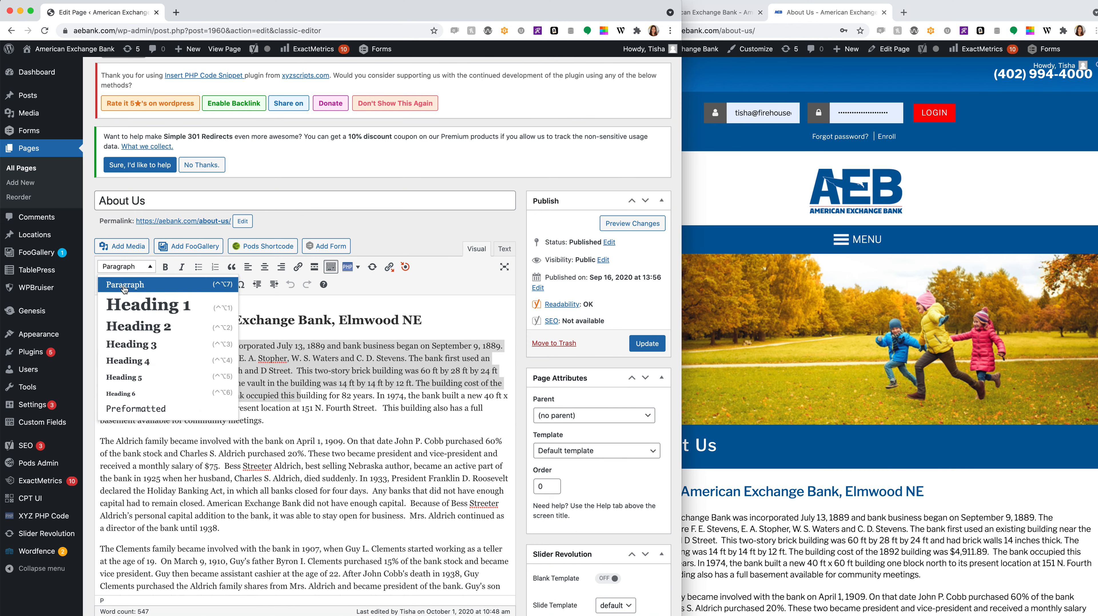
left_click(475, 309)
scroll(786, 469, "down", 3)
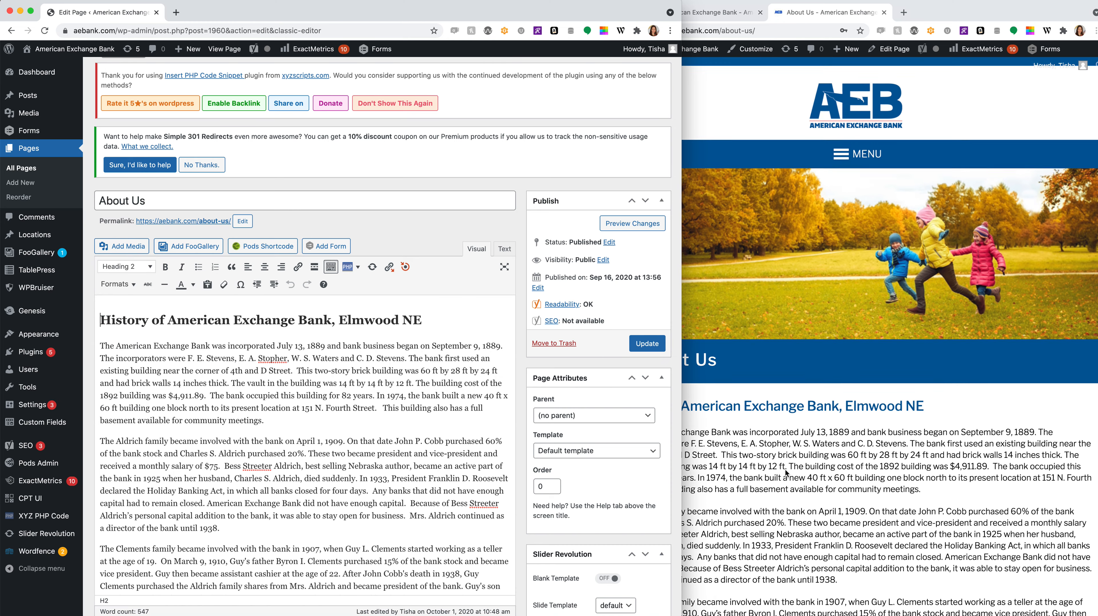
left_click(785, 469)
scroll(786, 469, "down", 3)
scroll(785, 468, "down", 4)
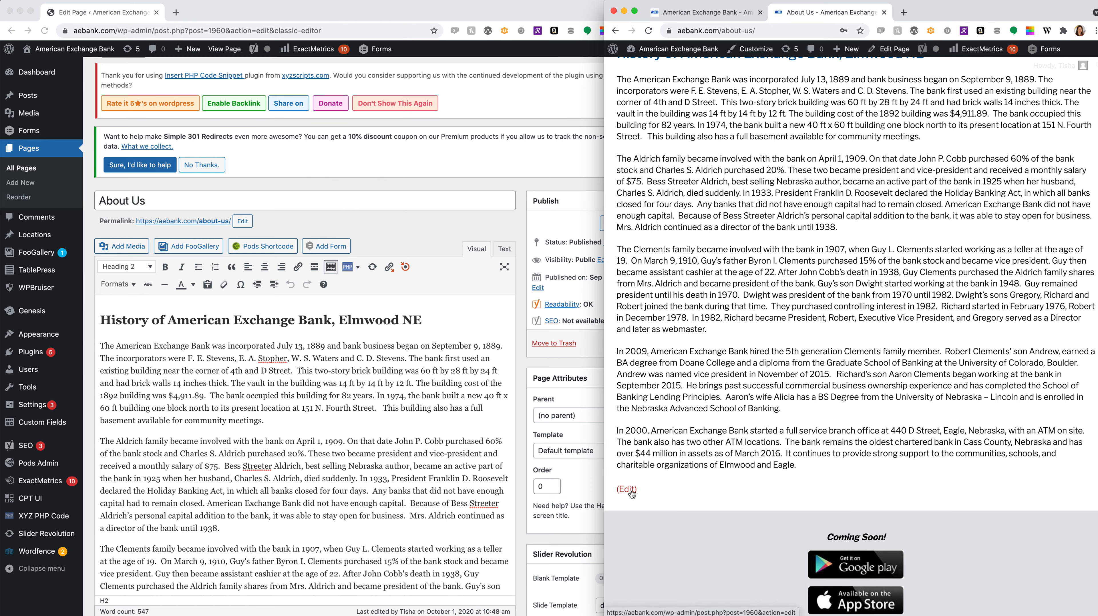
left_click(422, 476)
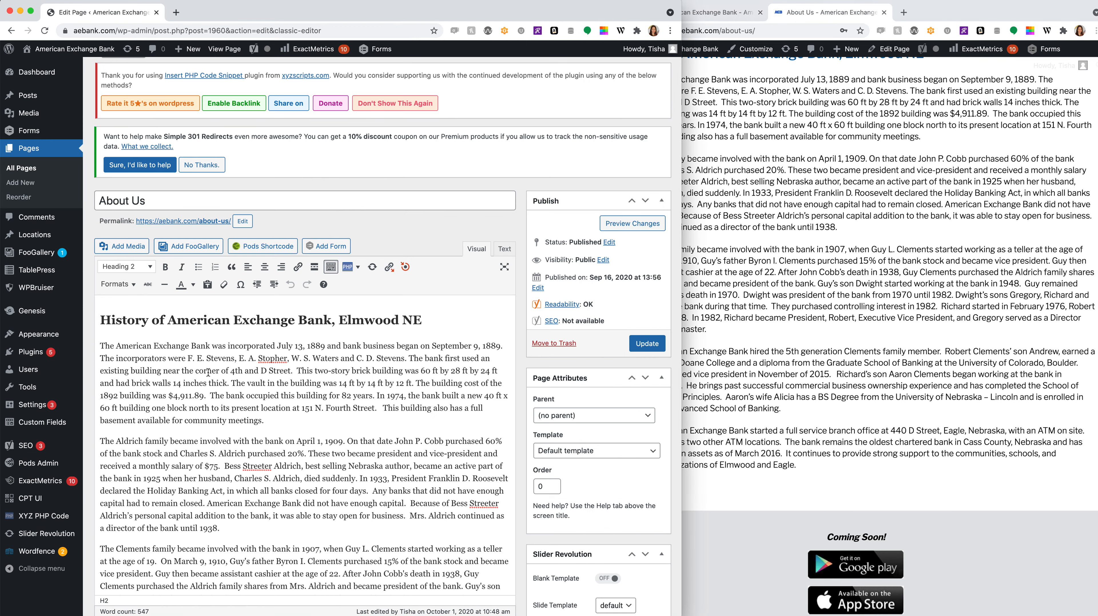
- Insert the Eagle-Branch-Flag photo from the Media Library at the start of the first history paragraph
left_click(101, 345)
left_click(129, 246)
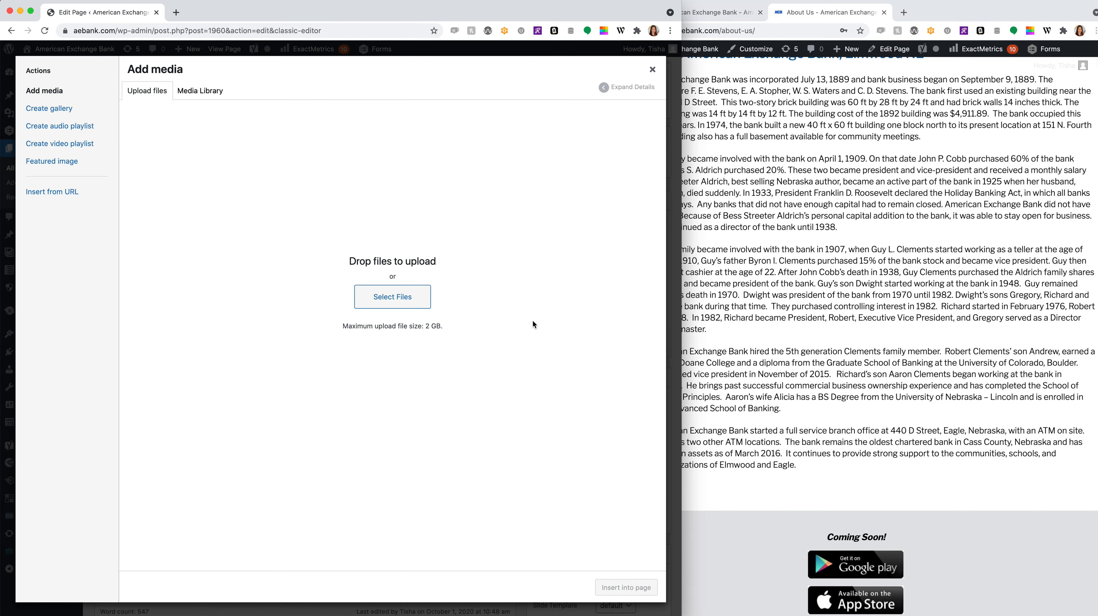
left_click(209, 93)
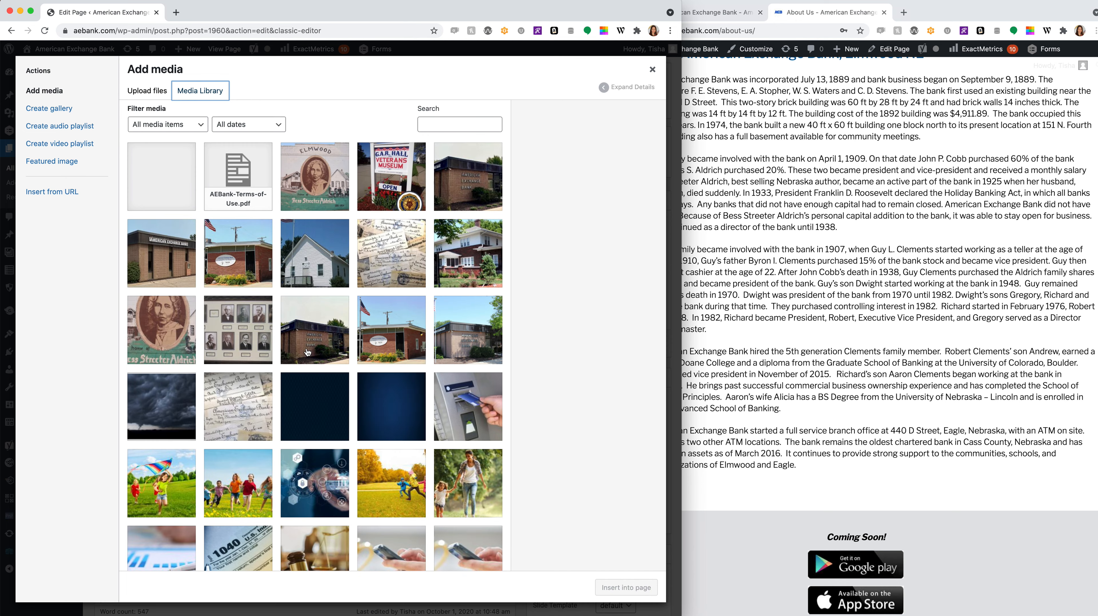
left_click(403, 334)
left_click(629, 589)
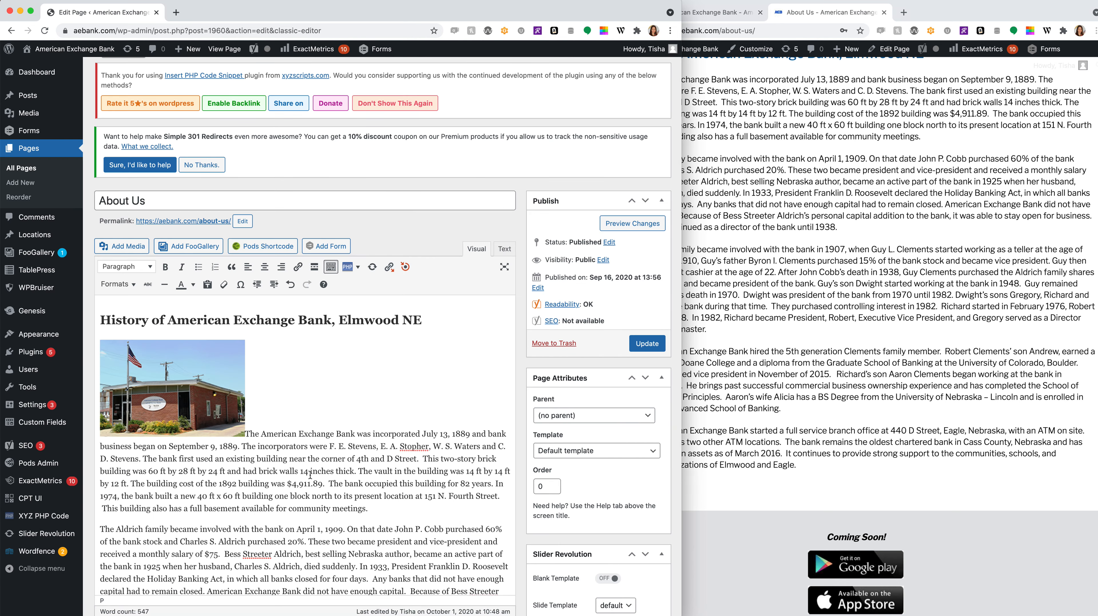
- Align the photo right so the paragraph text wraps around it
left_click(148, 371)
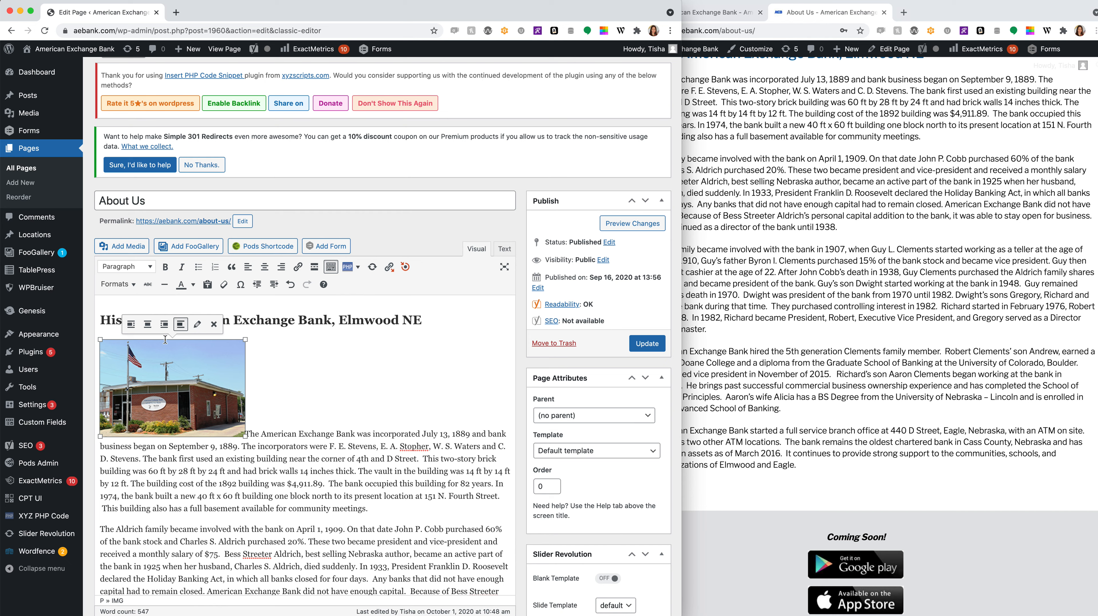
left_click(131, 326)
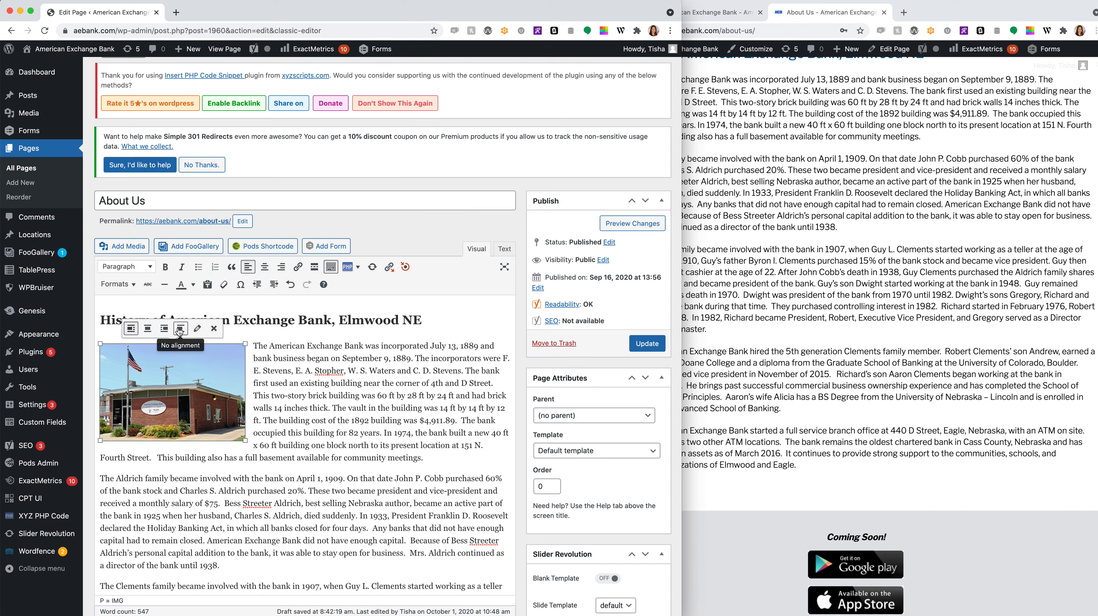
left_click(148, 328)
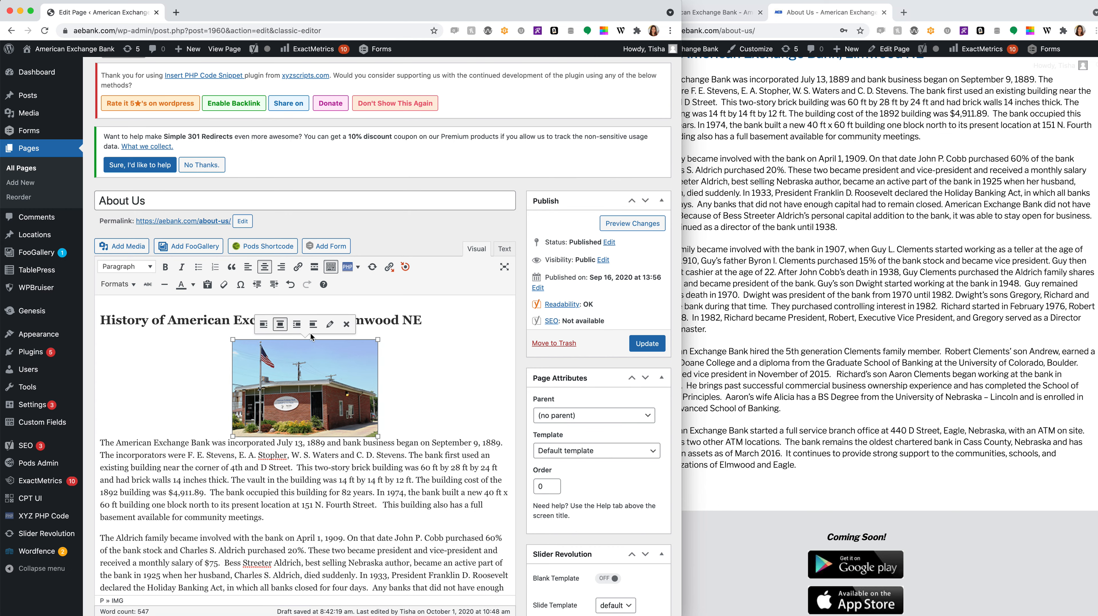
left_click(297, 324)
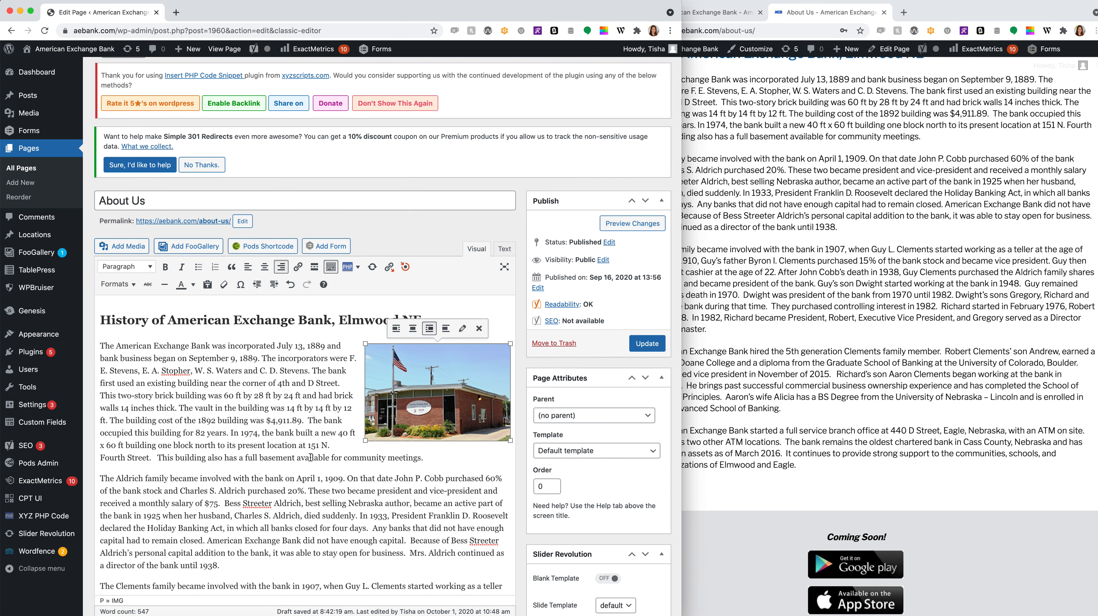
left_click(442, 510)
scroll(441, 510, "down", 2)
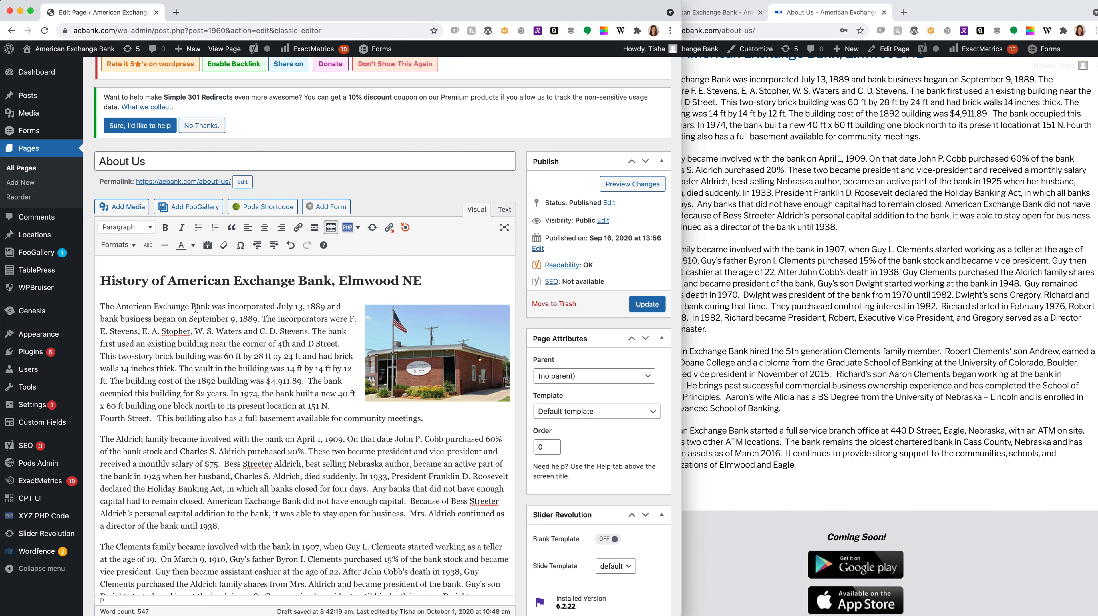
left_click_drag(212, 307, 116, 307)
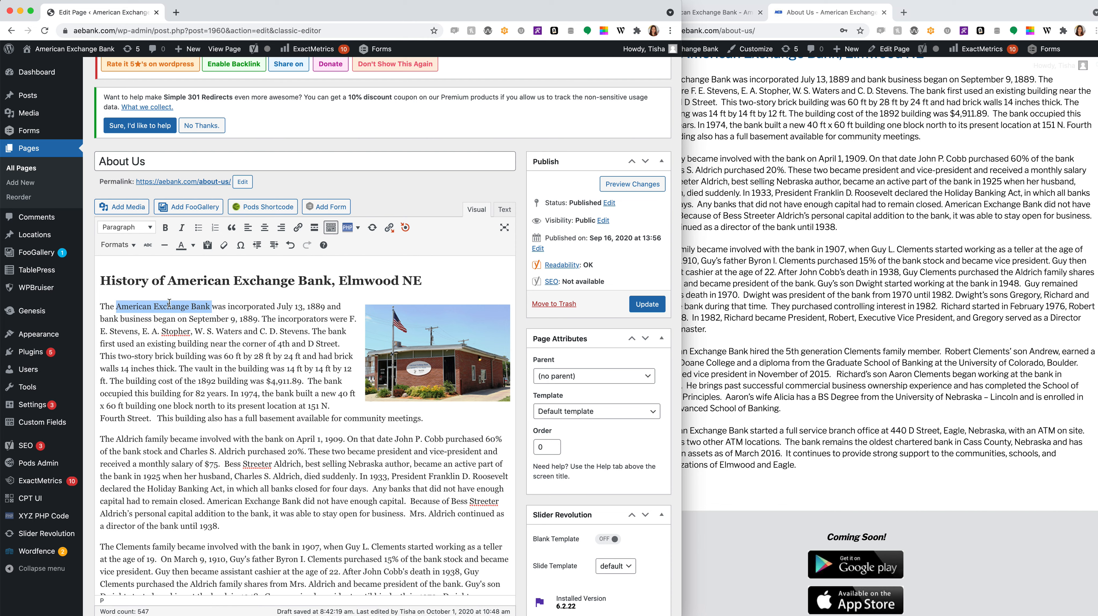
left_click(297, 227)
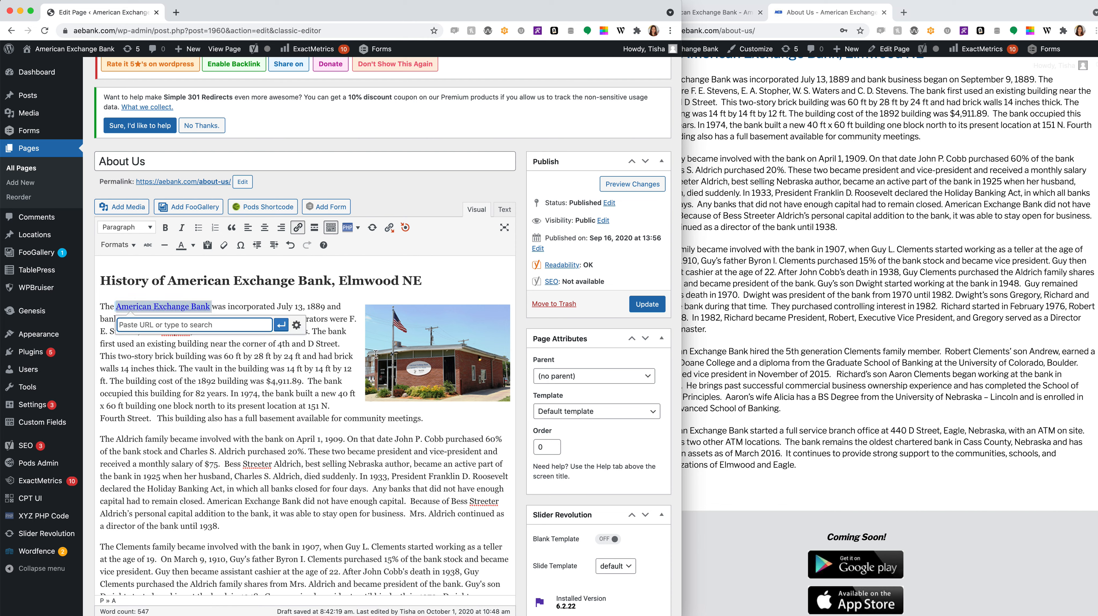
left_click(297, 326)
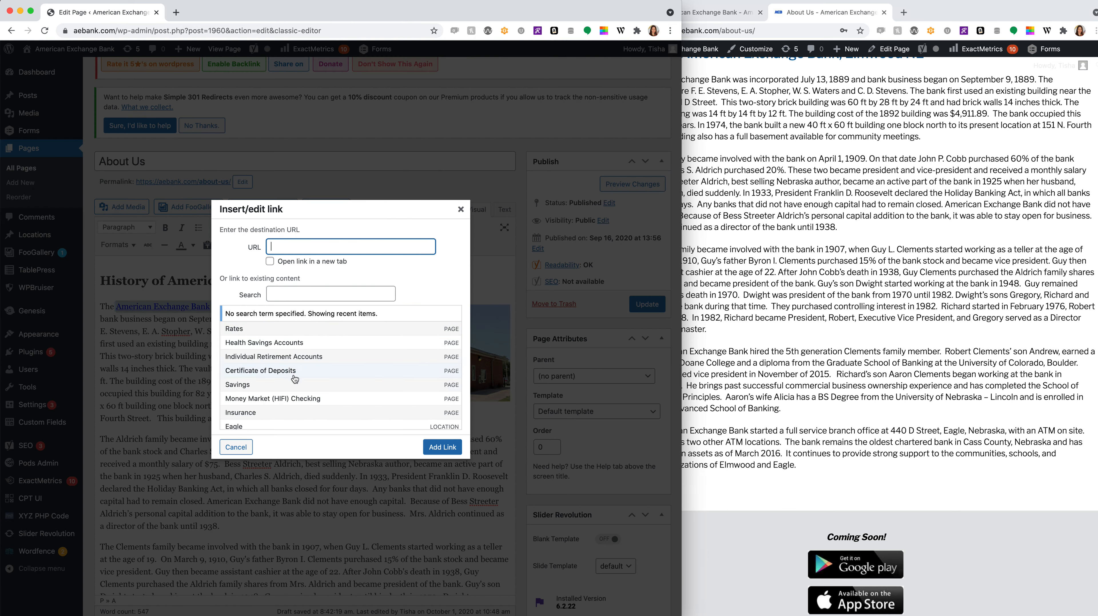
scroll(298, 371, "down", 5)
scroll(301, 366, "down", 5)
scroll(301, 368, "up", 10)
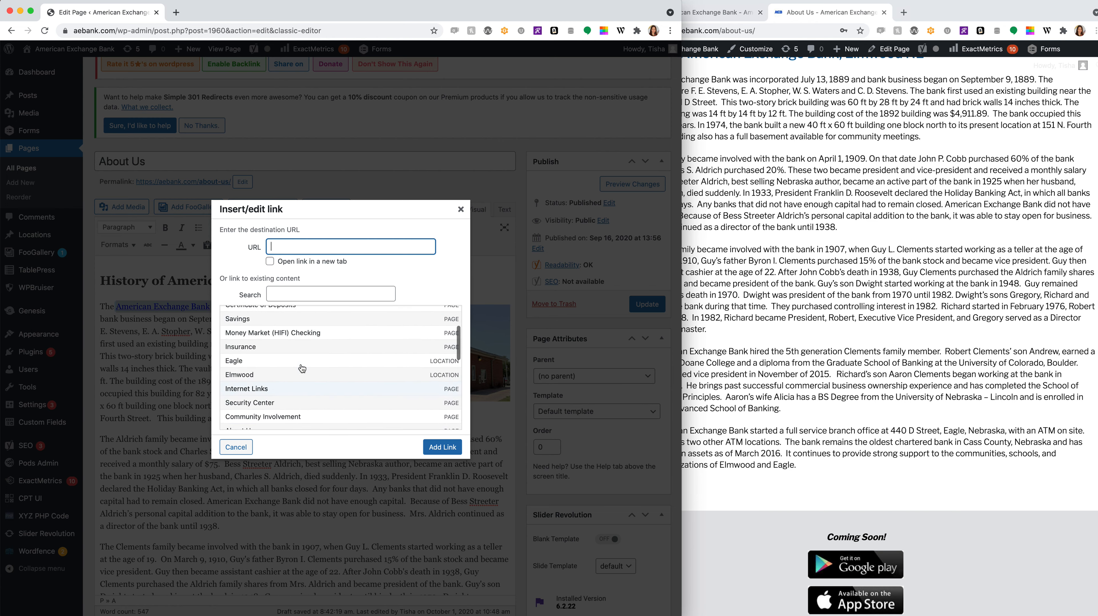
scroll(302, 368, "up", 5)
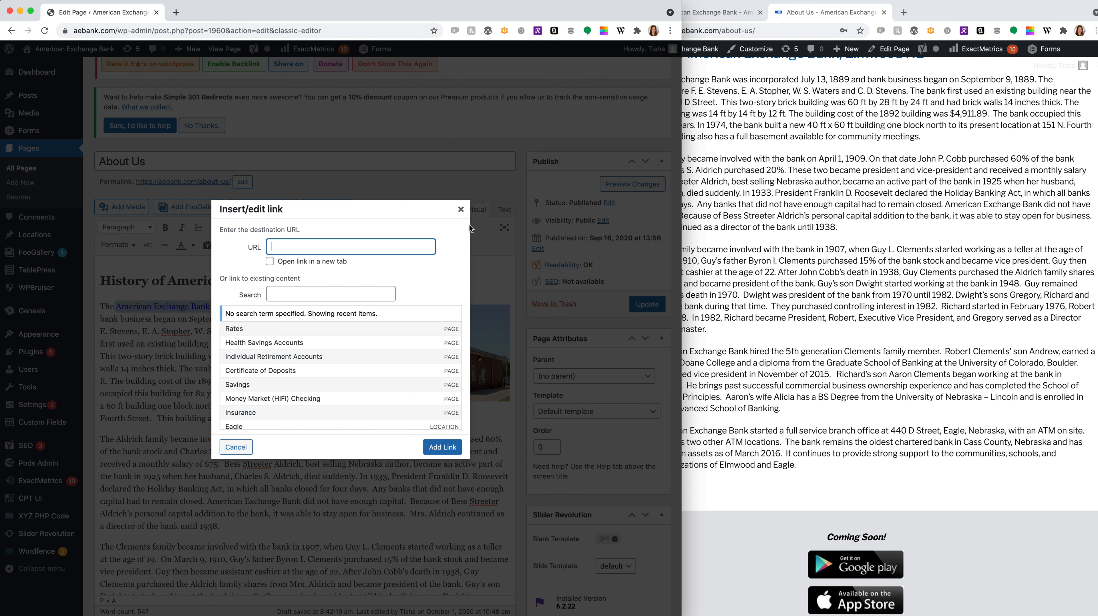
left_click(461, 210)
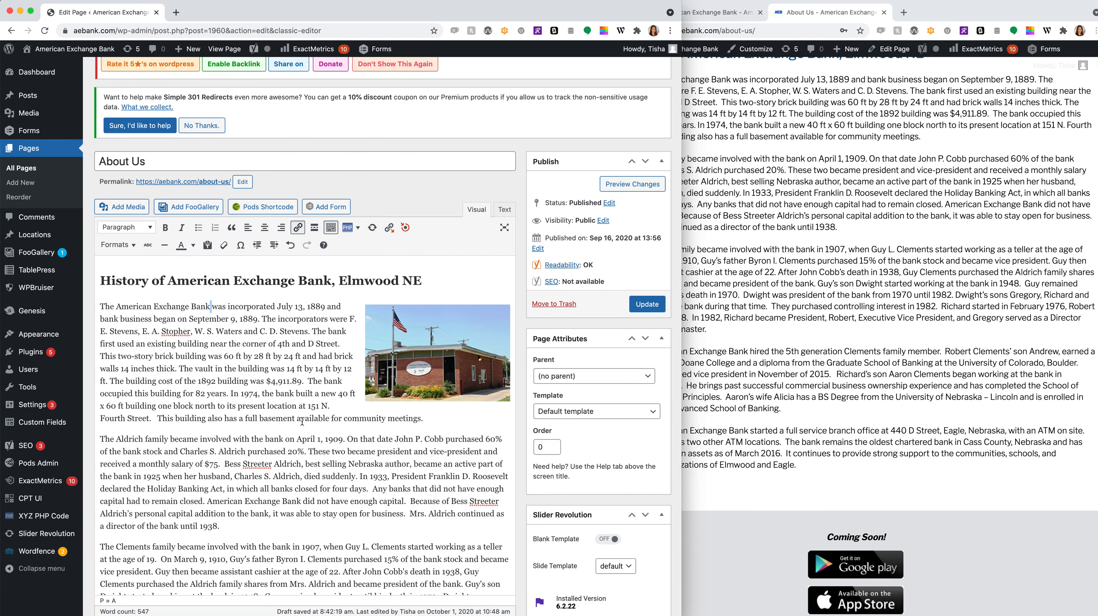
- Add a new line reading 'Button' below the last paragraph and select it
left_click(120, 251)
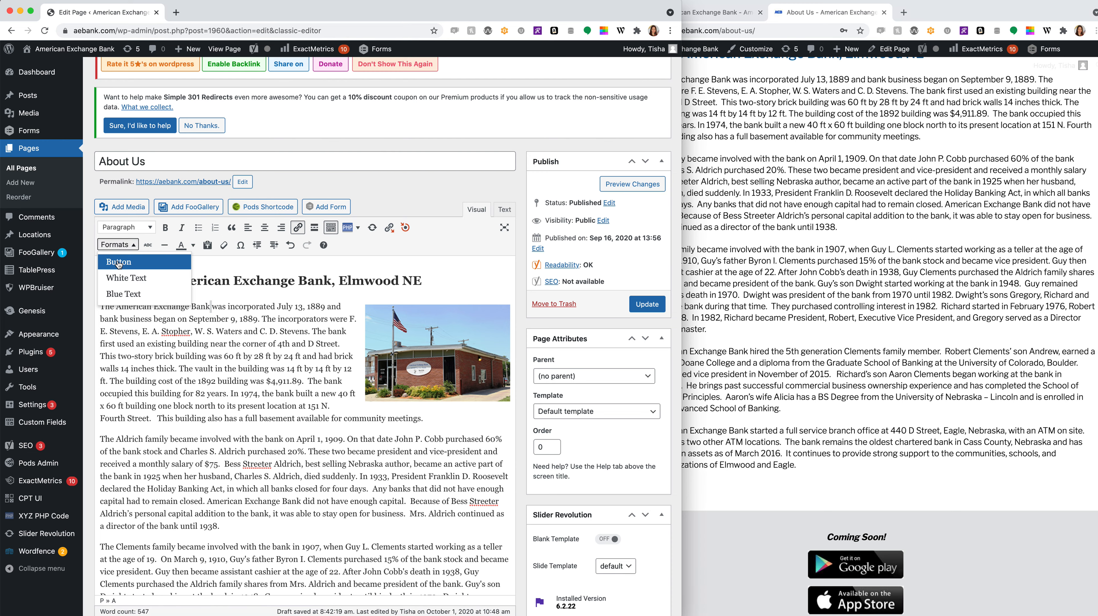
left_click(118, 262)
scroll(396, 463, "down", 7)
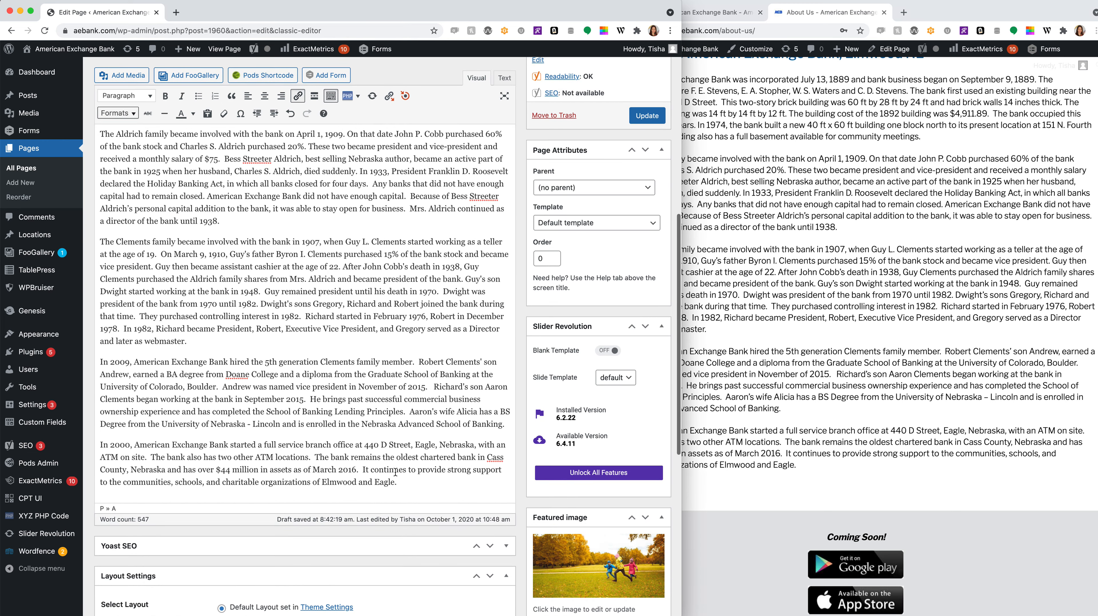
key("Return")
key("Return")
type("But")
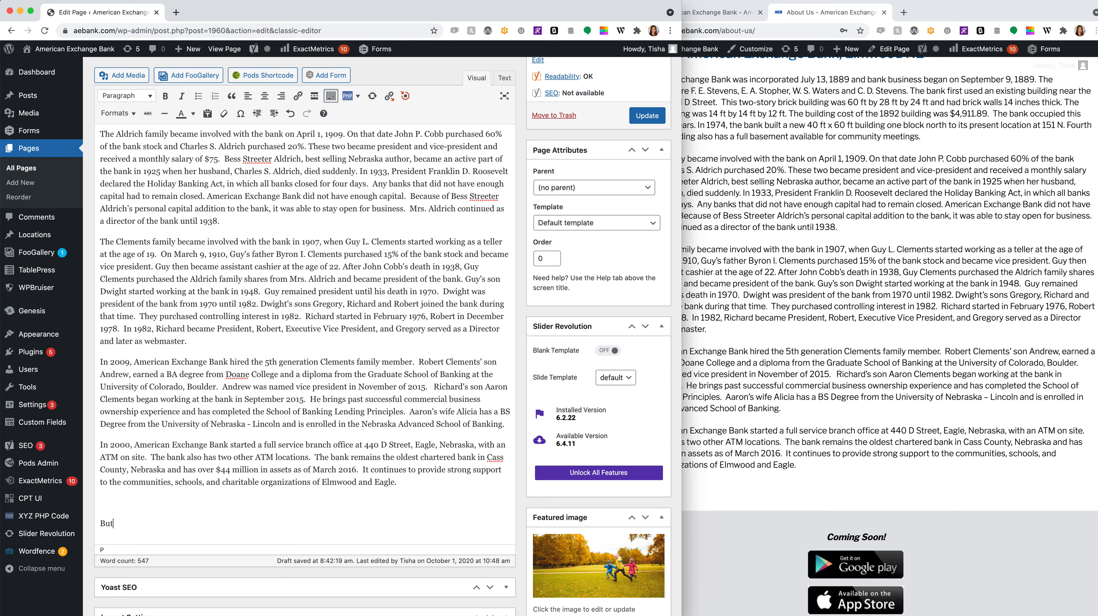
type("ton")
left_click_drag(145, 523, 88, 520)
scroll(191, 402, "up", 3)
scroll(141, 207, "down", 5)
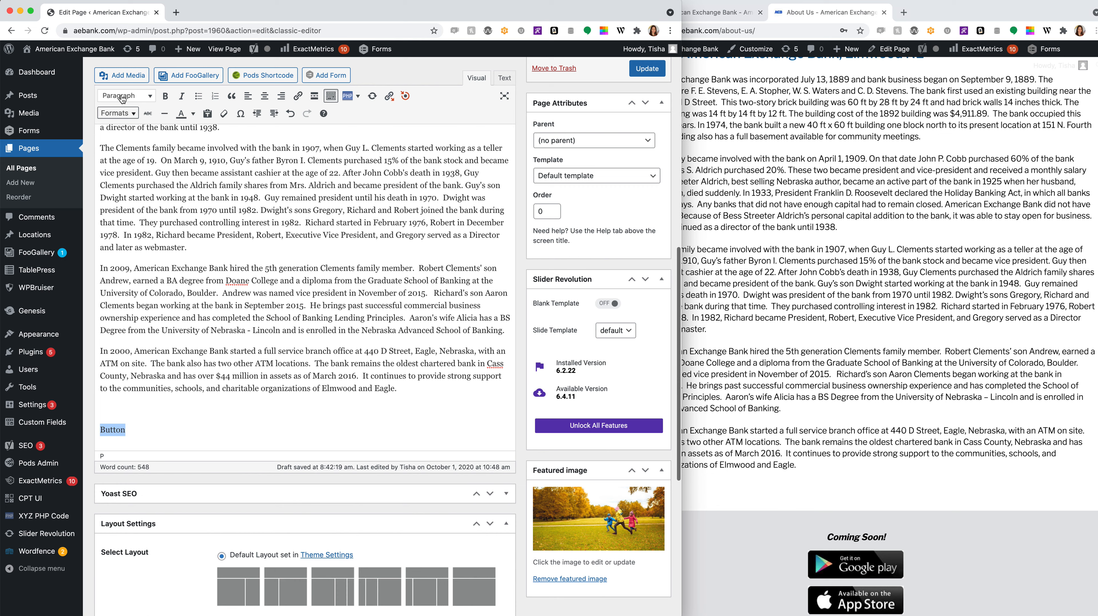
- Link the 'Button' text to the Rates page
left_click(116, 113)
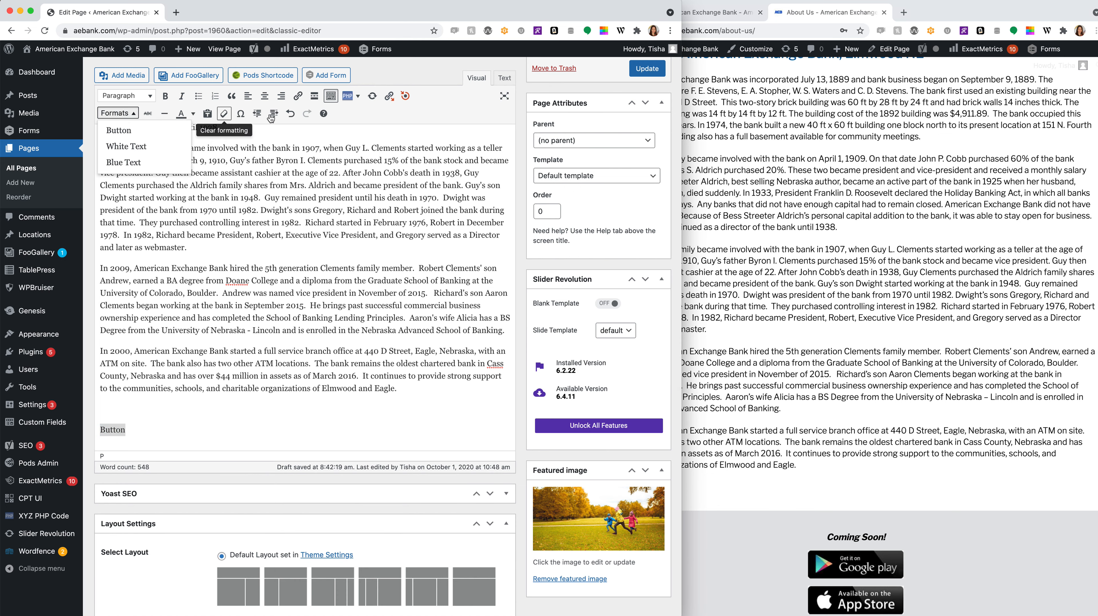
left_click(298, 96)
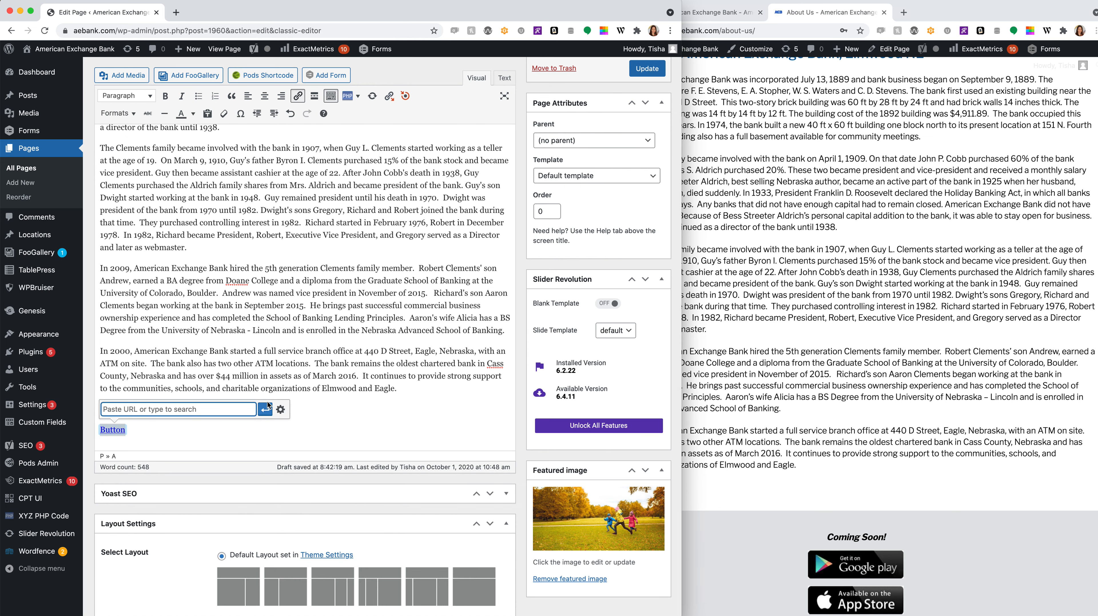
left_click(280, 409)
left_click(242, 356)
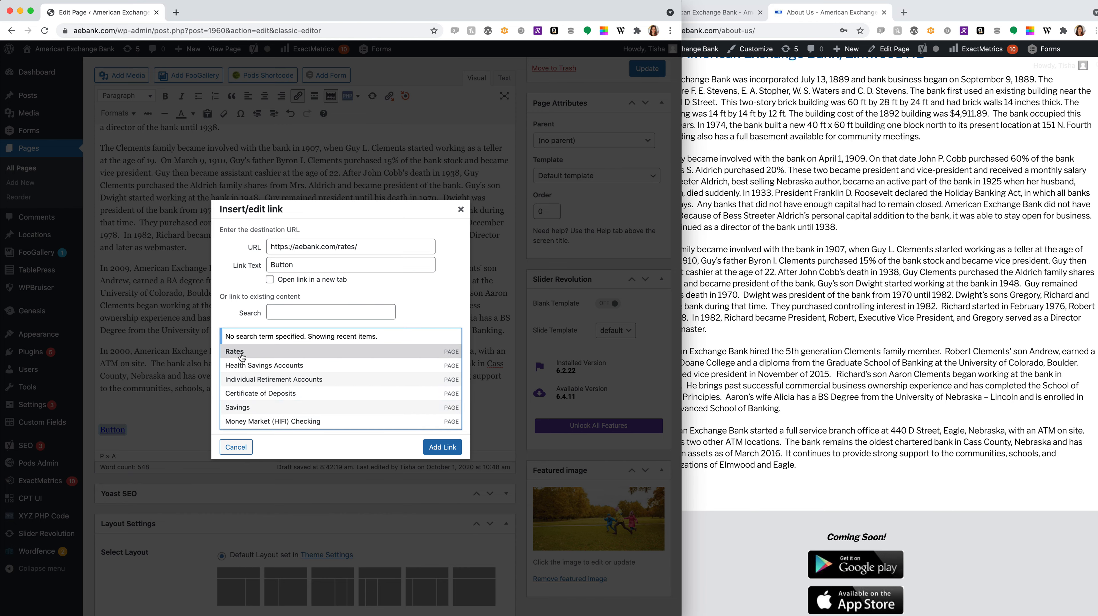
left_click(440, 449)
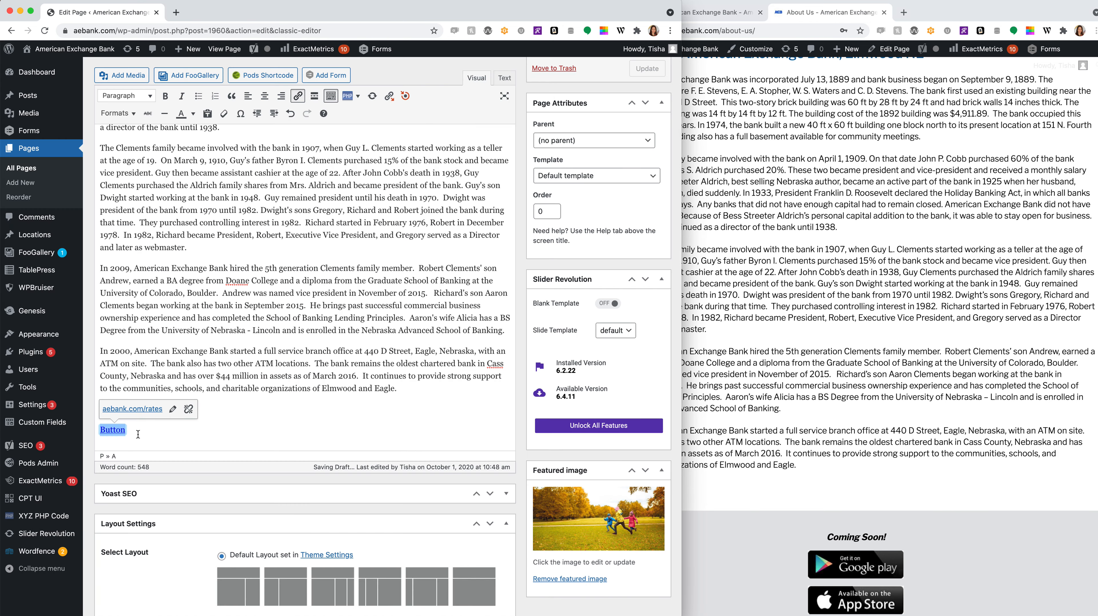
- Type 'Rates', link it to the Rates page, and give it the Button format
type("Rates")
left_click_drag(126, 429, 86, 431)
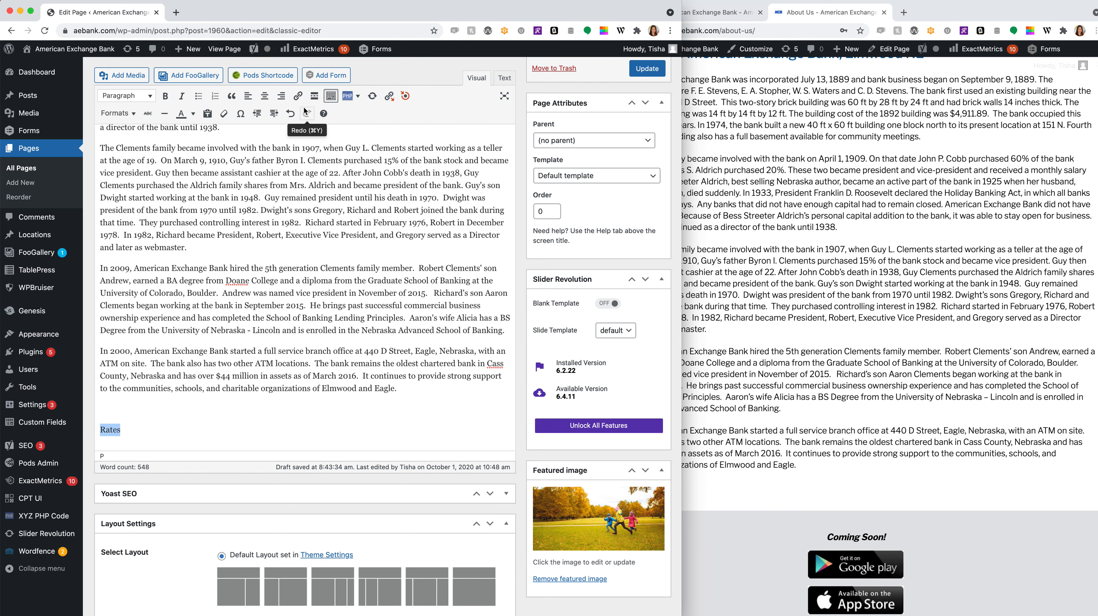
left_click(297, 96)
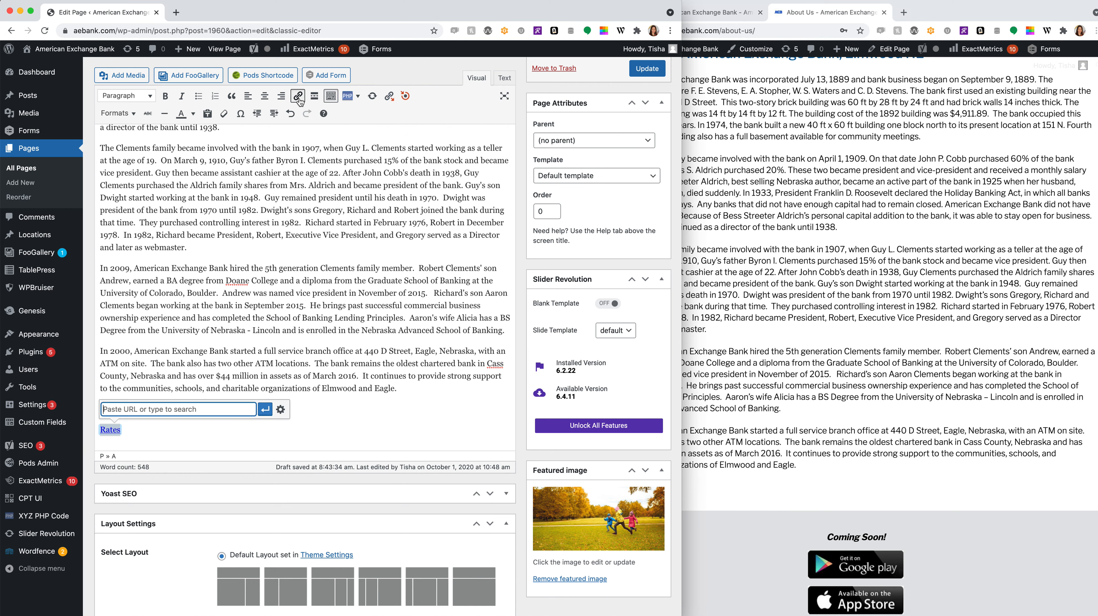
left_click(280, 411)
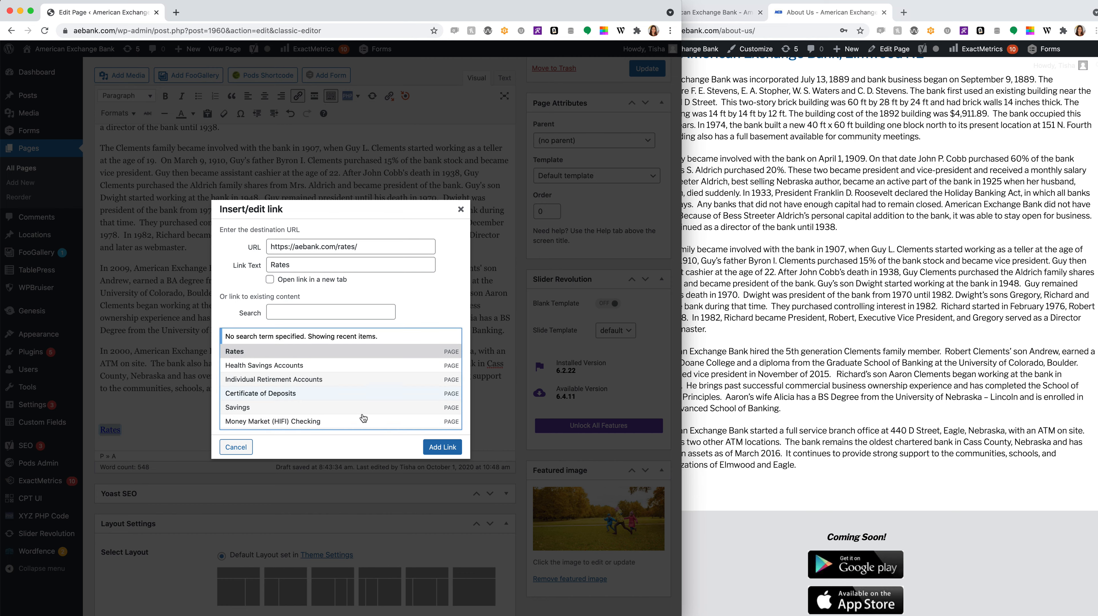
left_click(438, 448)
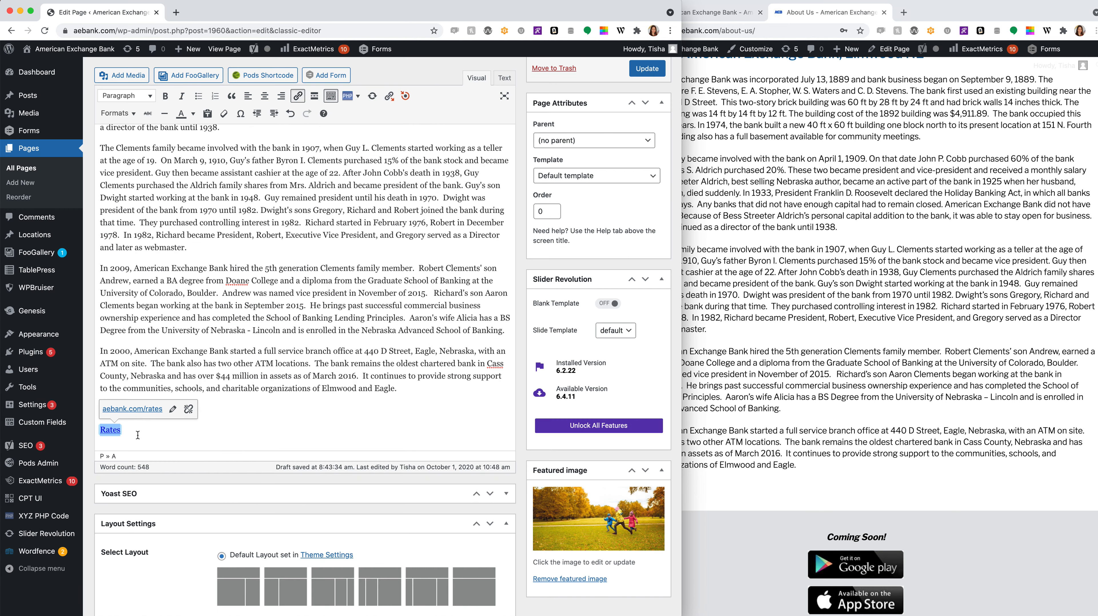
left_click(124, 114)
left_click(123, 134)
scroll(461, 125, "up", 5)
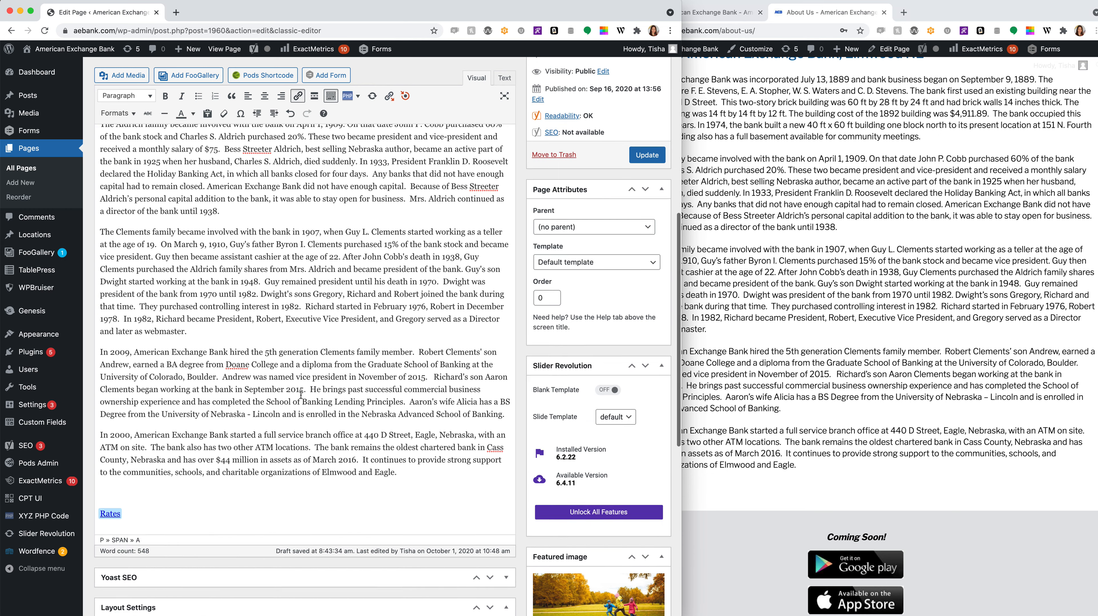
- Delete the selected item and update the About Us page
left_click(461, 125)
key("Delete")
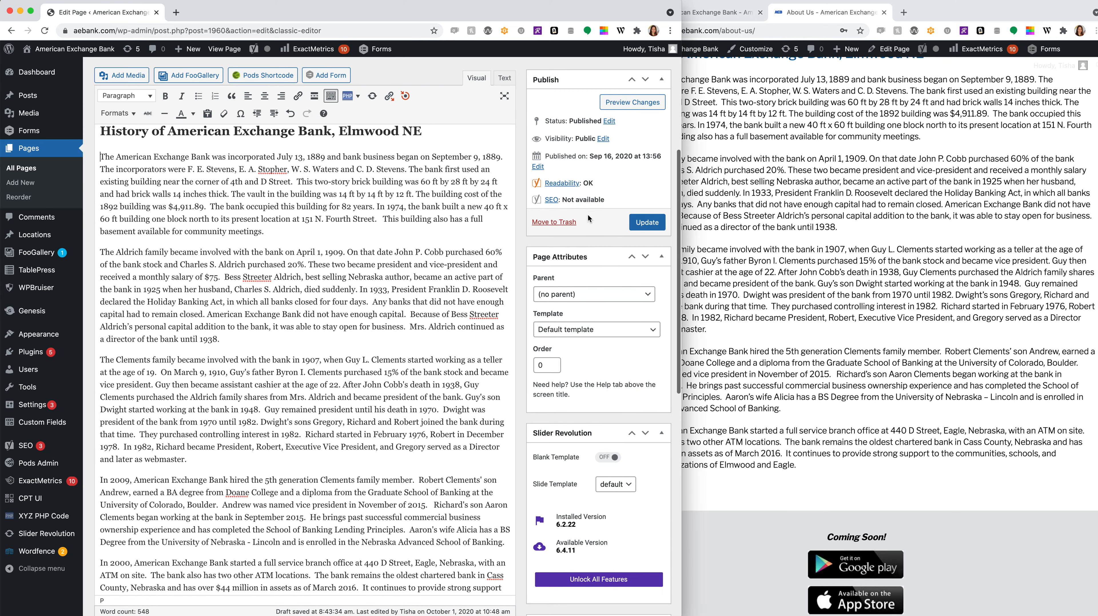
left_click(647, 222)
scroll(380, 286, "down", 5)
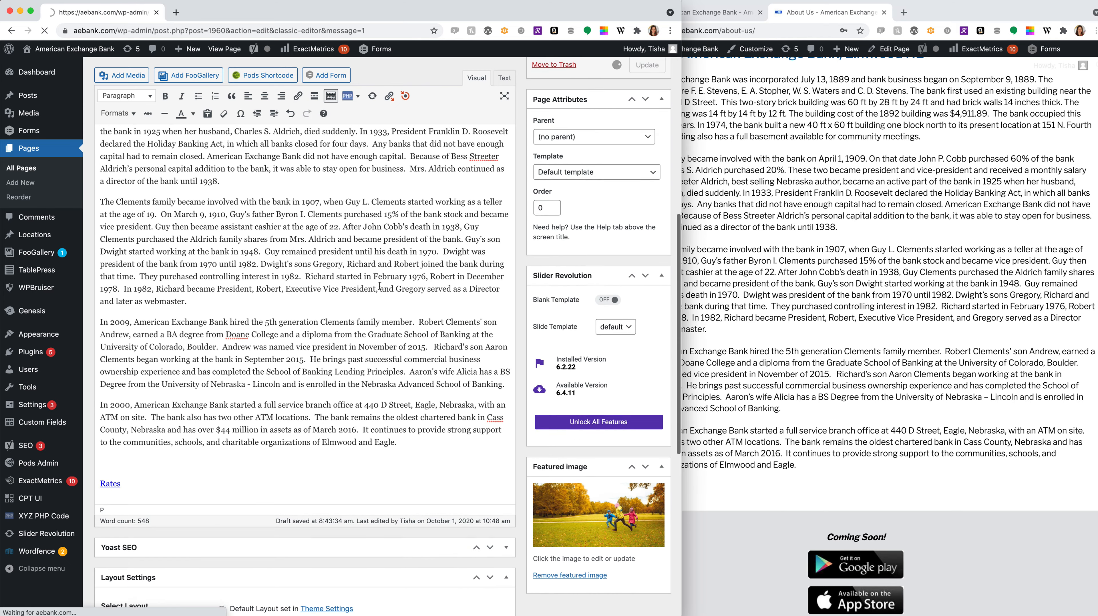
scroll(400, 275, "up", 2)
scroll(401, 276, "up", 3)
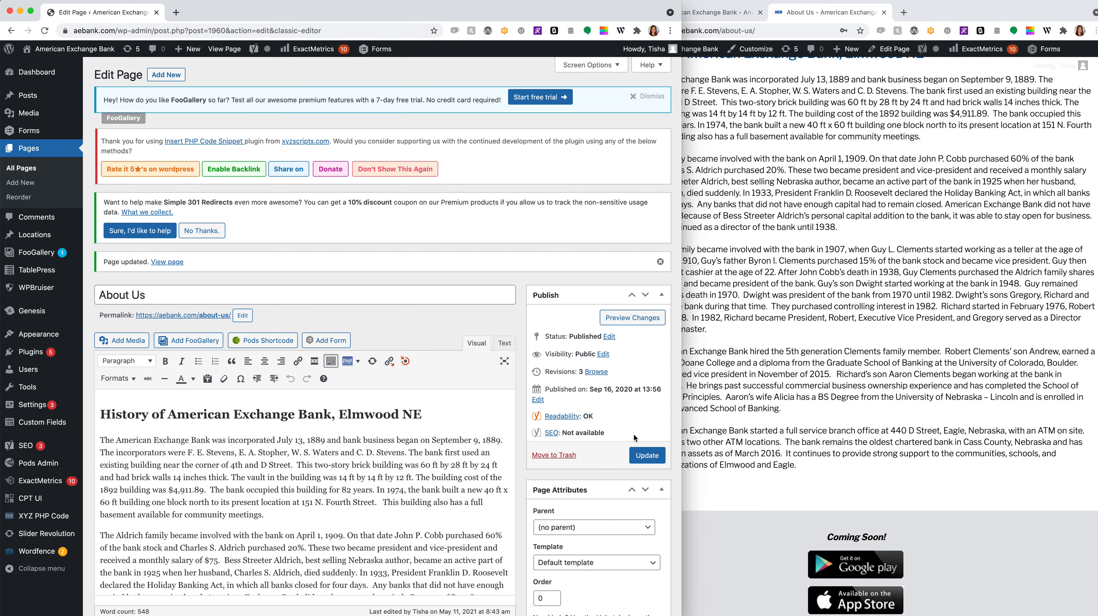
- Preview the page to check the red Rates button, then return to the editor
left_click(629, 319)
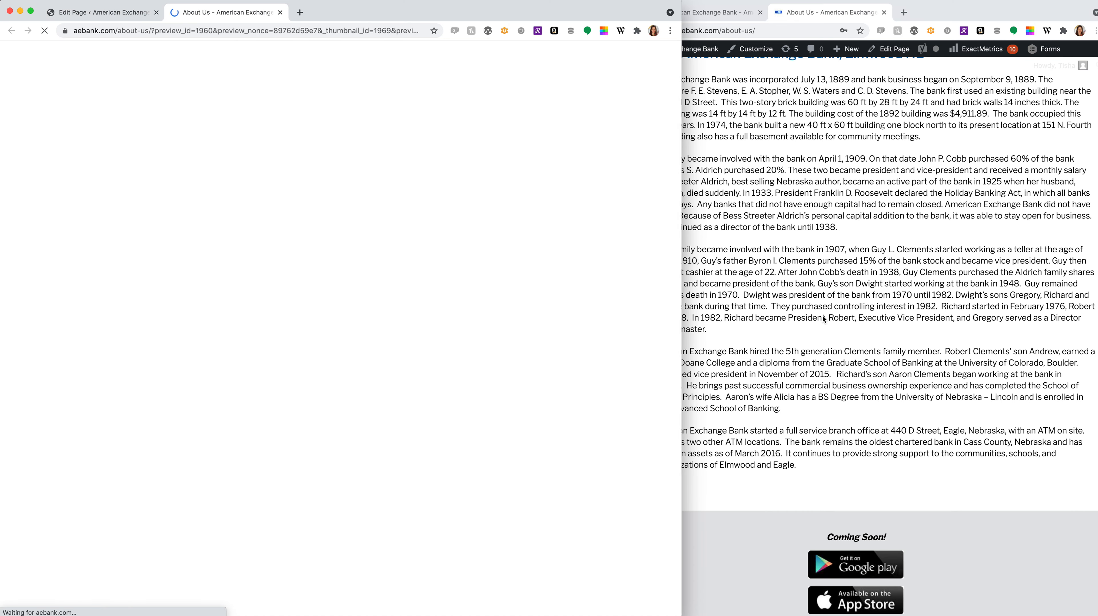
scroll(364, 404, "down", 10)
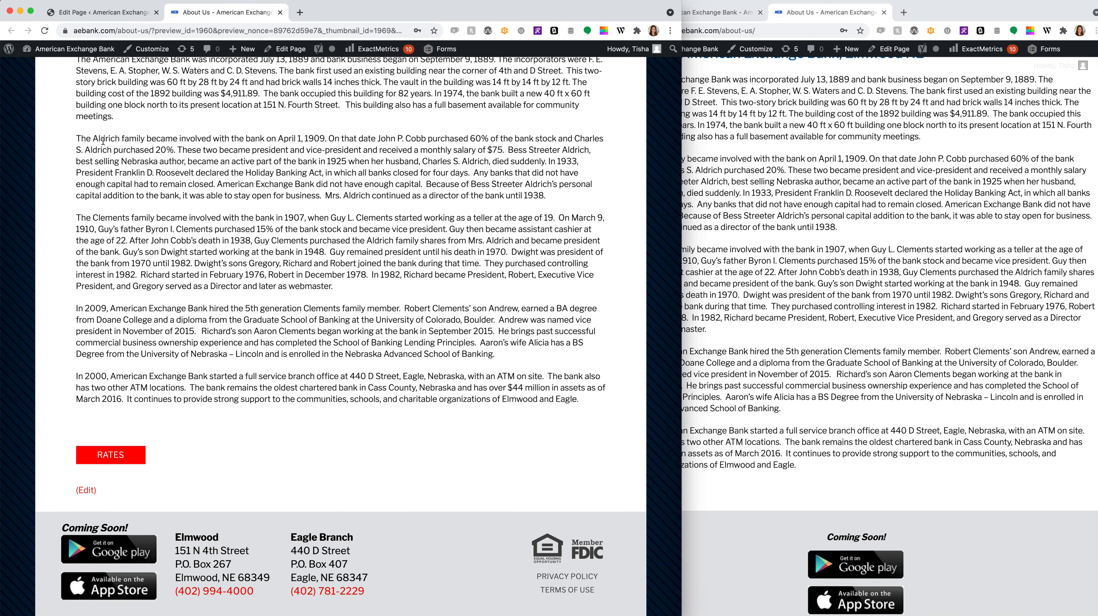
left_click(79, 17)
scroll(155, 390, "down", 10)
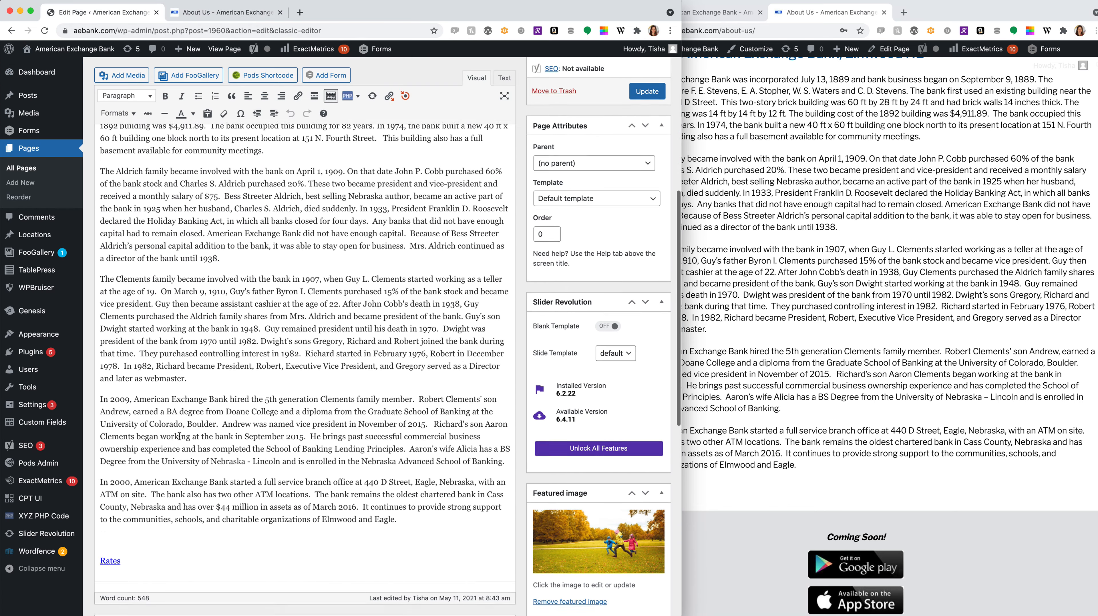
- Delete the Rates link below the history text and update the About Us page
left_click_drag(136, 389, 96, 367)
key("BackSpace")
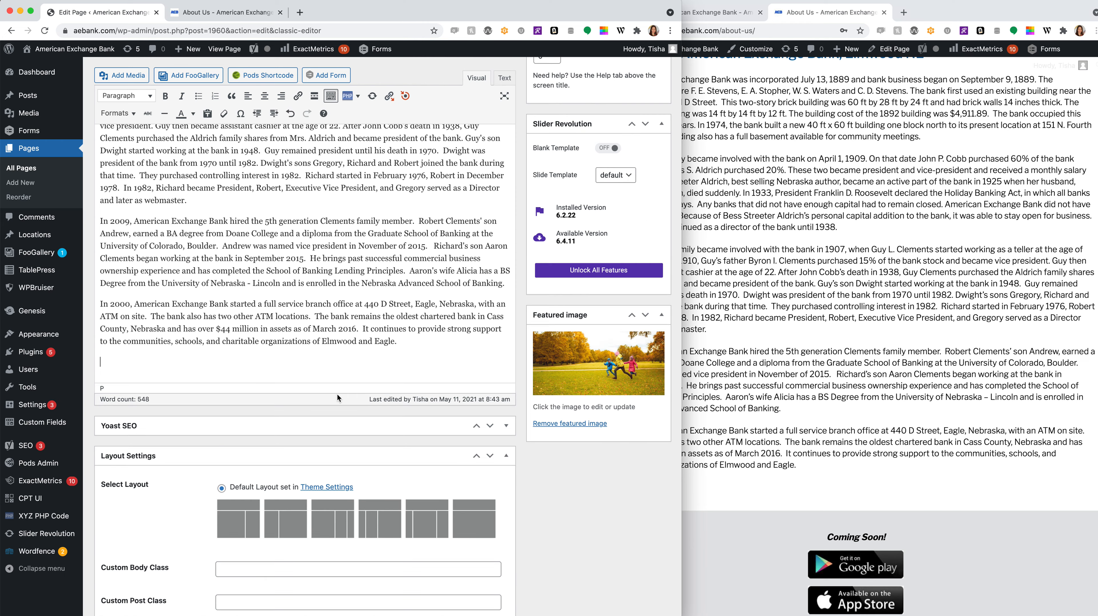
scroll(497, 309, "up", 15)
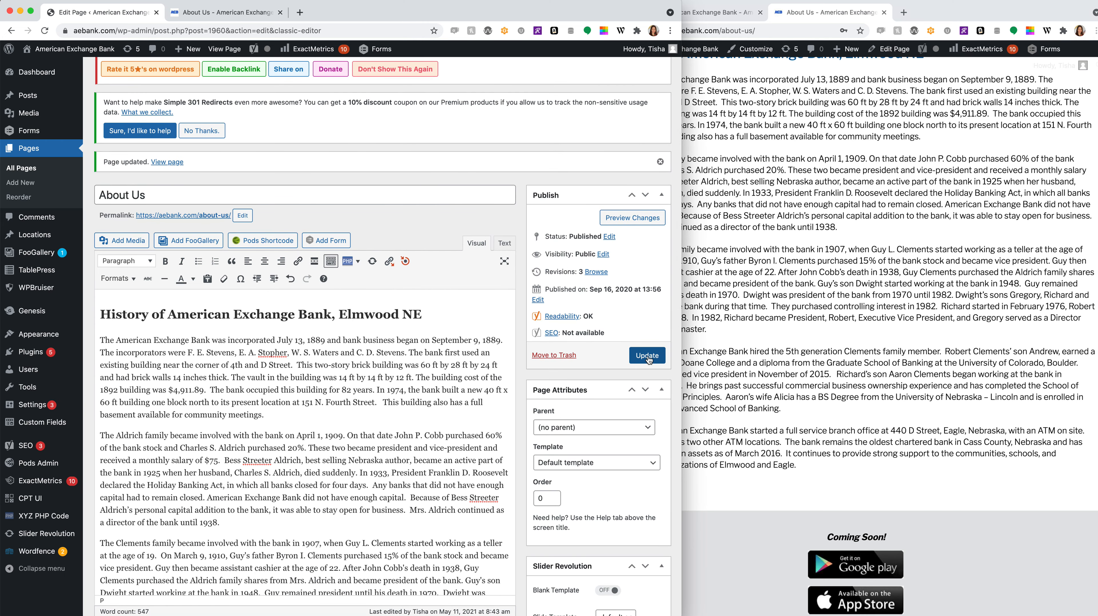
left_click(647, 355)
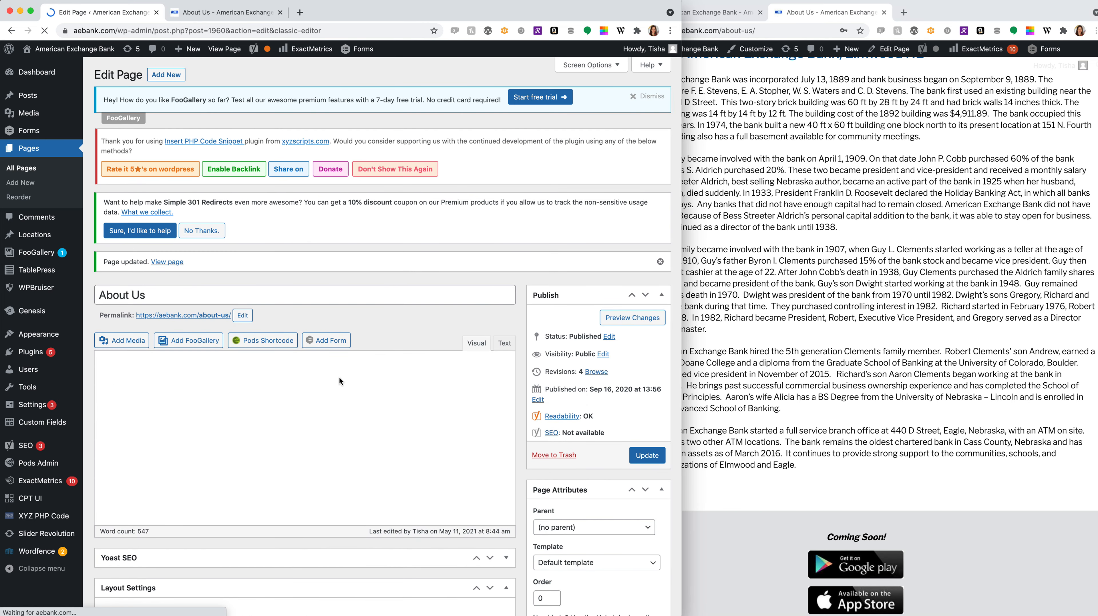
scroll(339, 379, "down", 6)
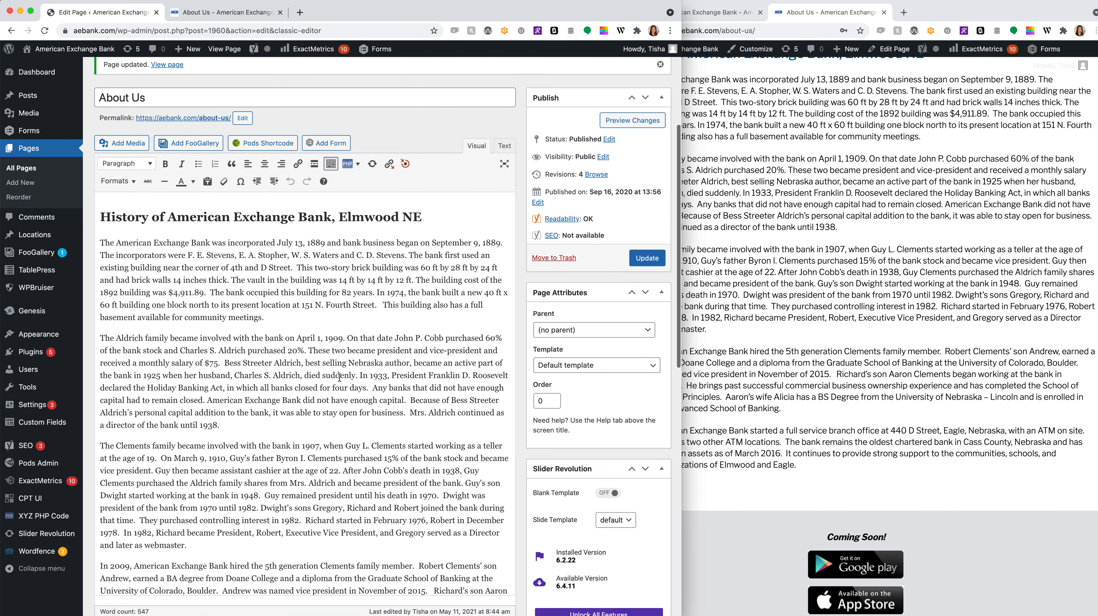
scroll(340, 377, "down", 4)
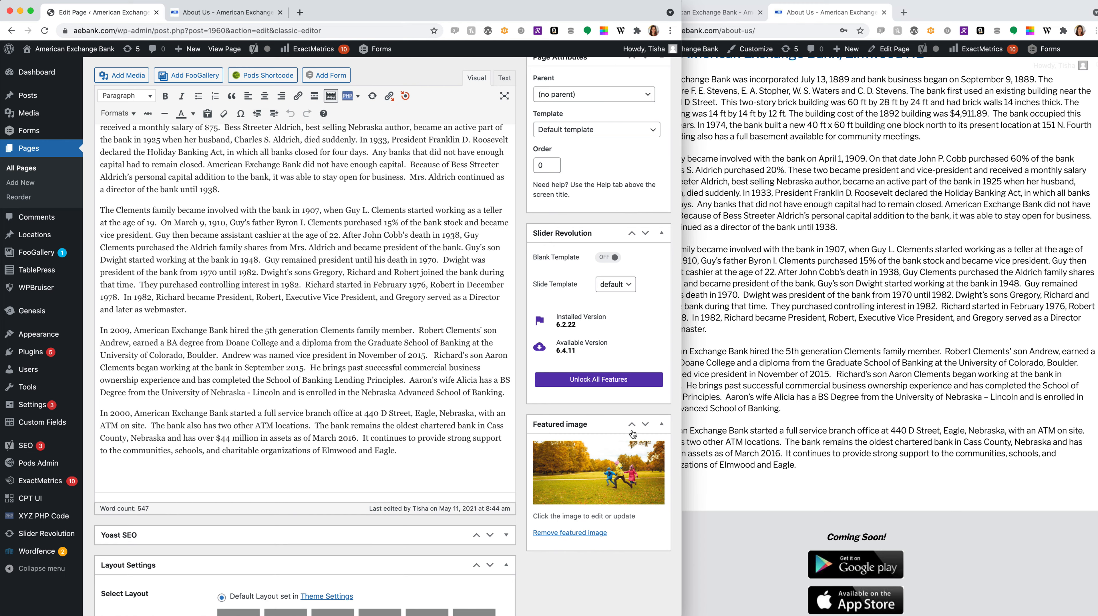
scroll(962, 303, "up", 10)
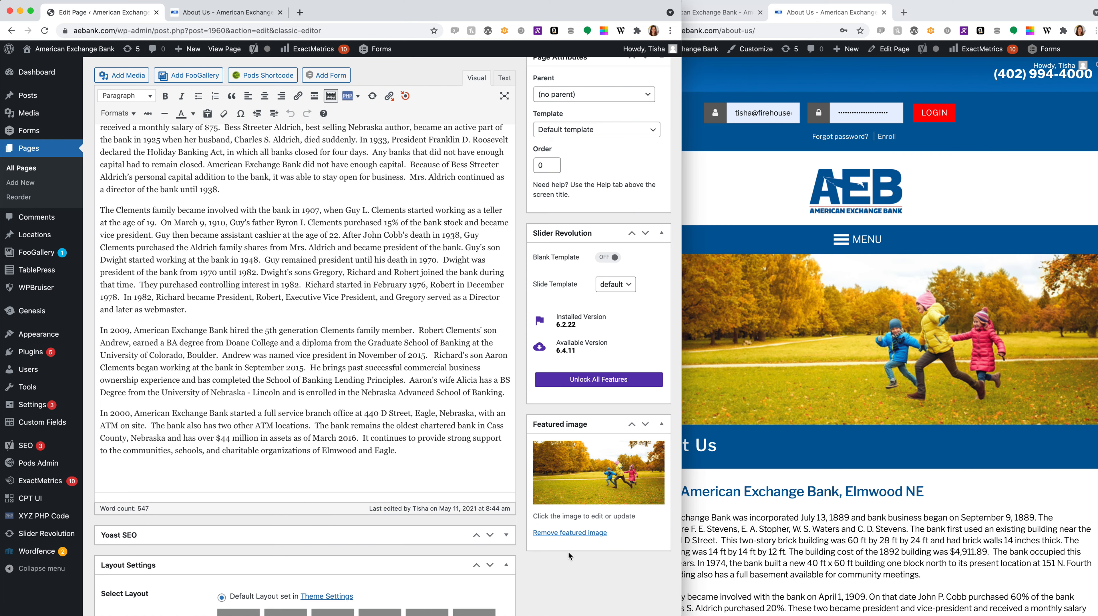
- Remove the autumn-children featured image, leaving none assigned, then go to the Dashboard
left_click(565, 535)
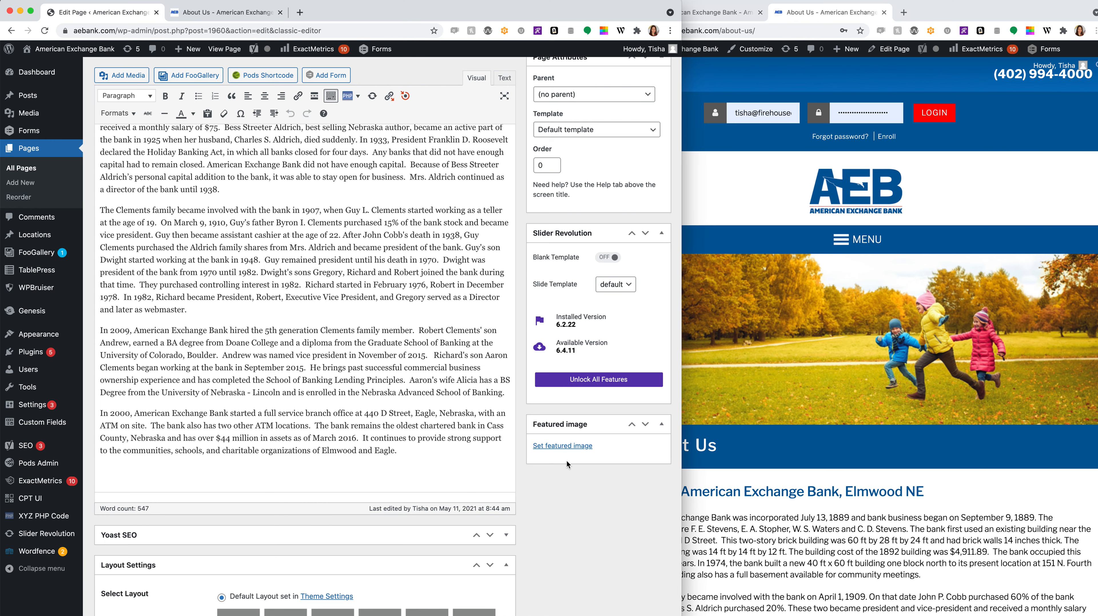
left_click(566, 448)
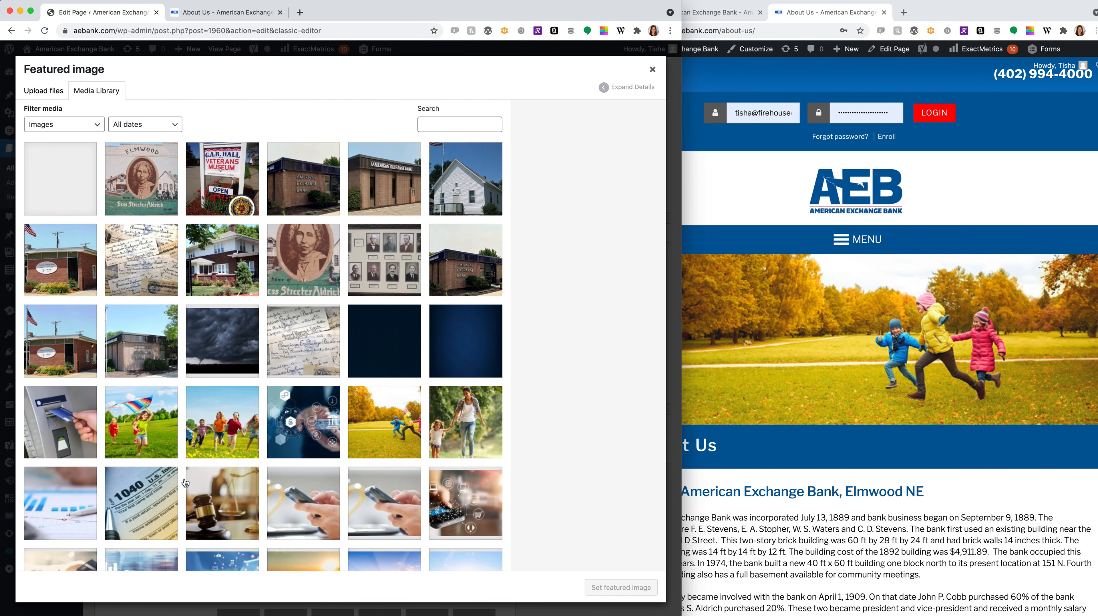
left_click(652, 70)
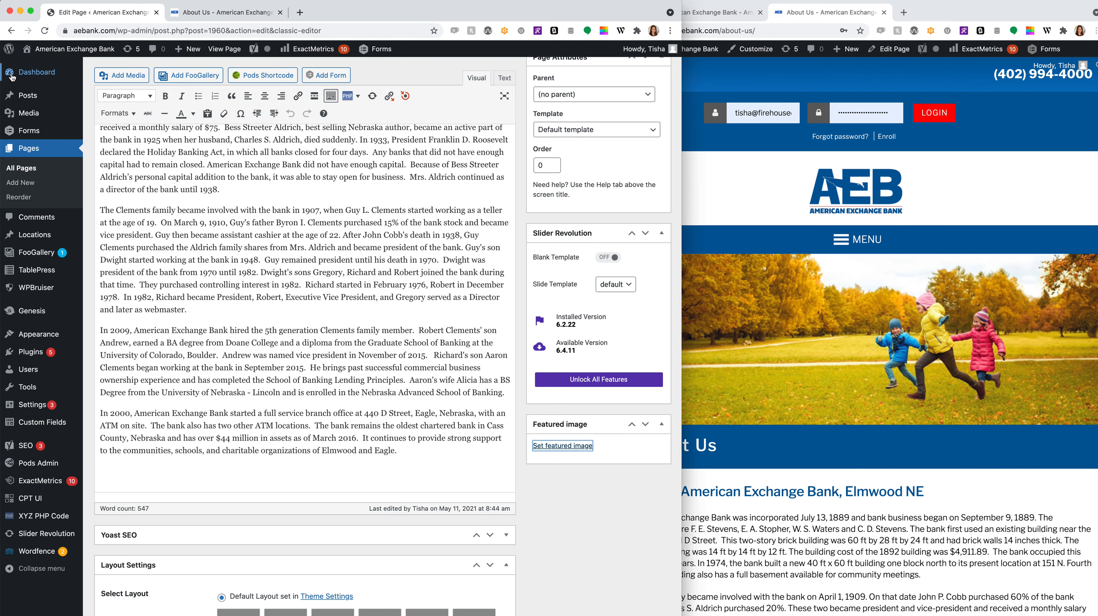
left_click(37, 72)
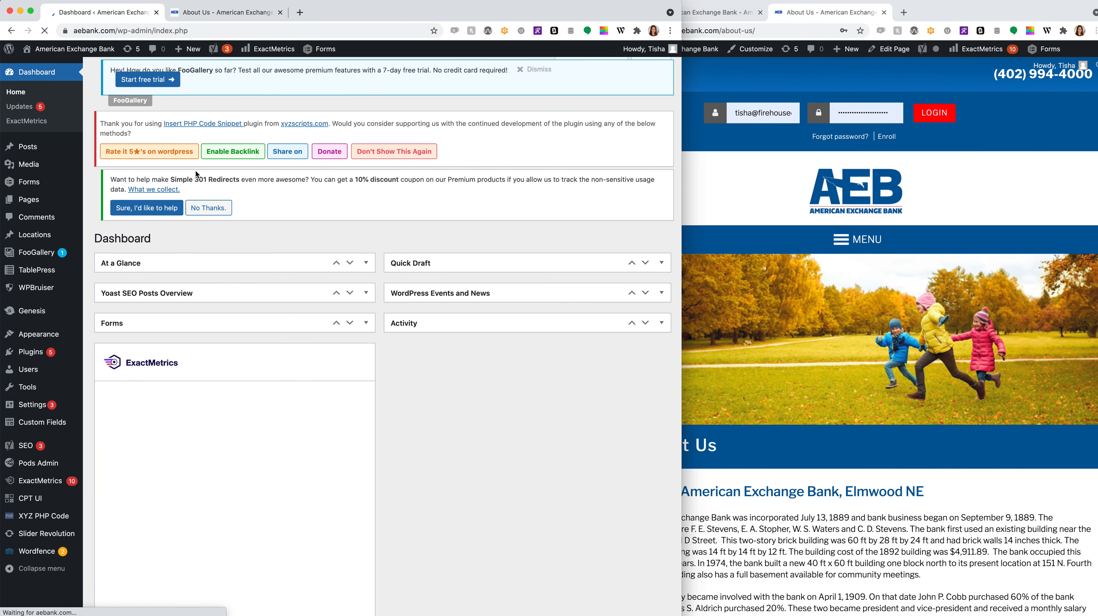
- Widen the live site window to view its full navigation, then start a new page via Pages > Add New
left_click(835, 359)
left_click_drag(604, 283, 529, 280)
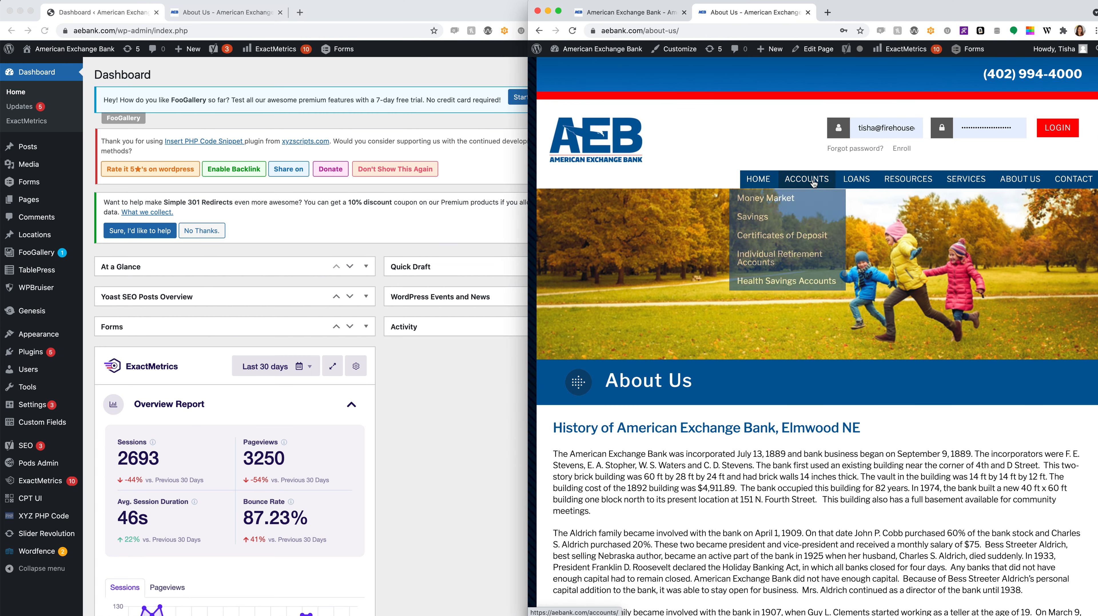
mouse_move(924, 182)
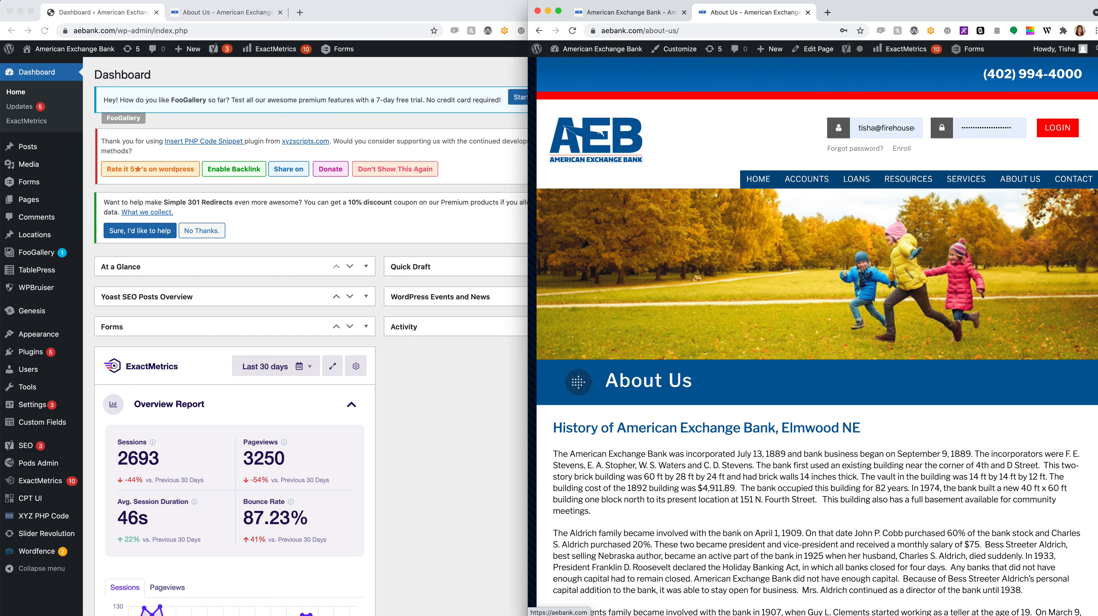
left_click(28, 201)
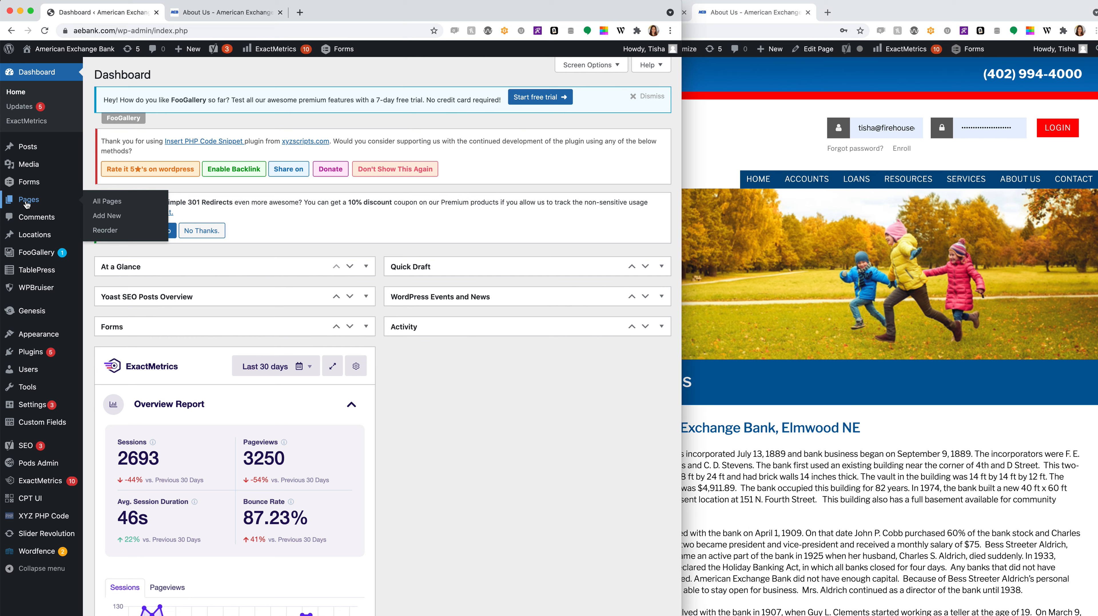
left_click(98, 215)
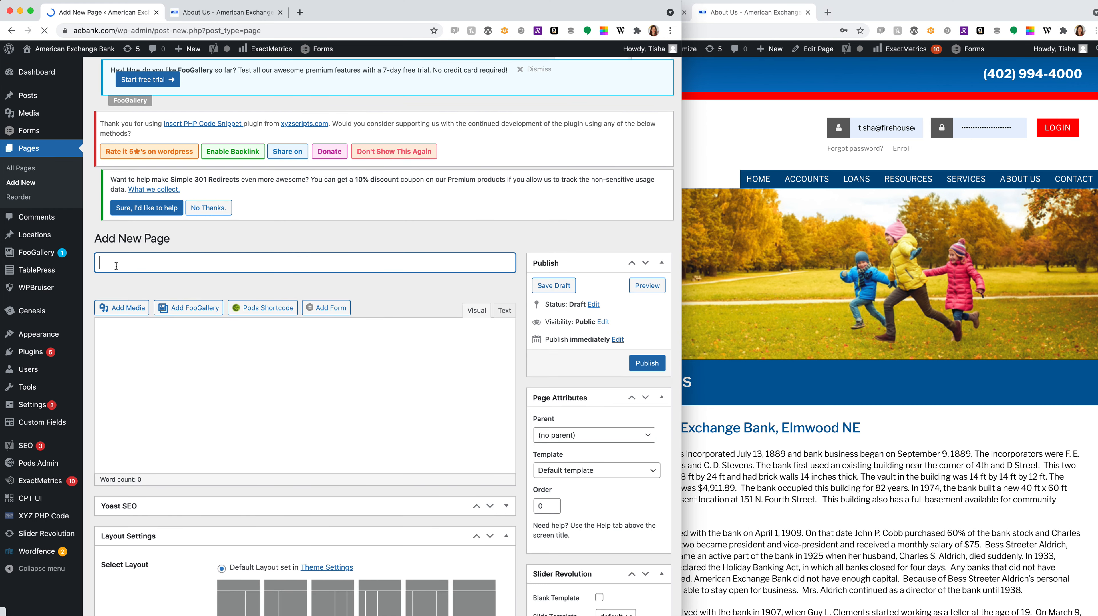
- Look at the Customizer's Theme Settings, close it, and go to Appearance > Themes
left_click(166, 348)
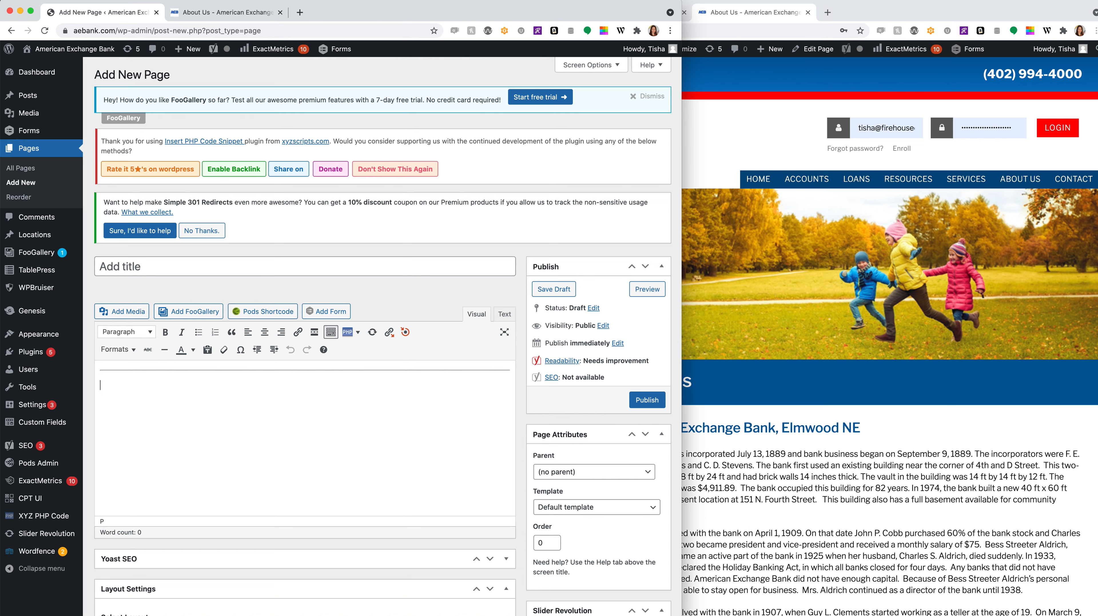
left_click(45, 337)
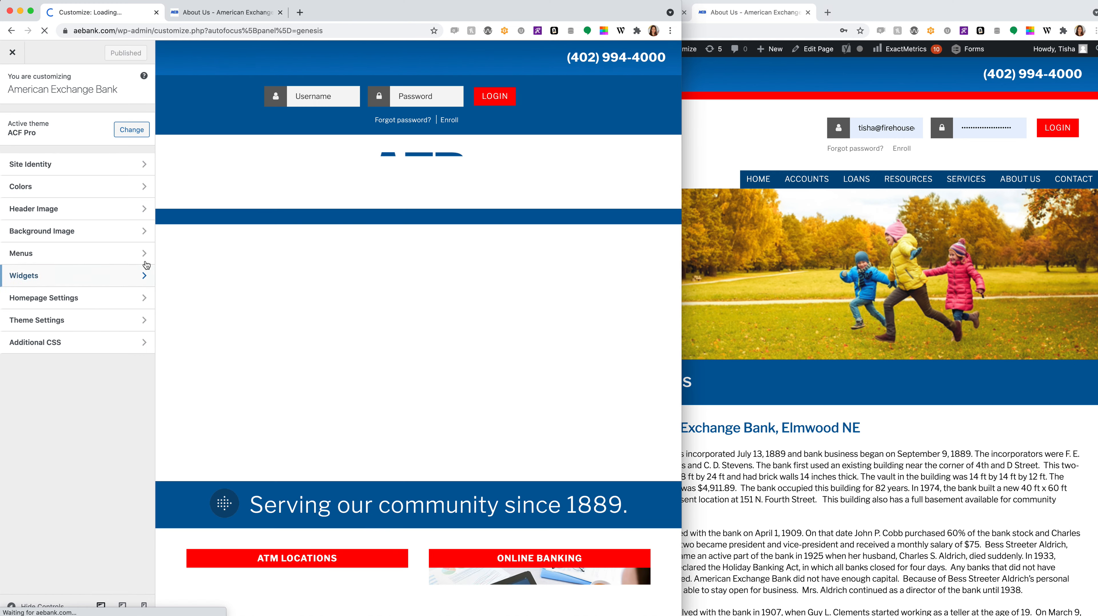
left_click(140, 253)
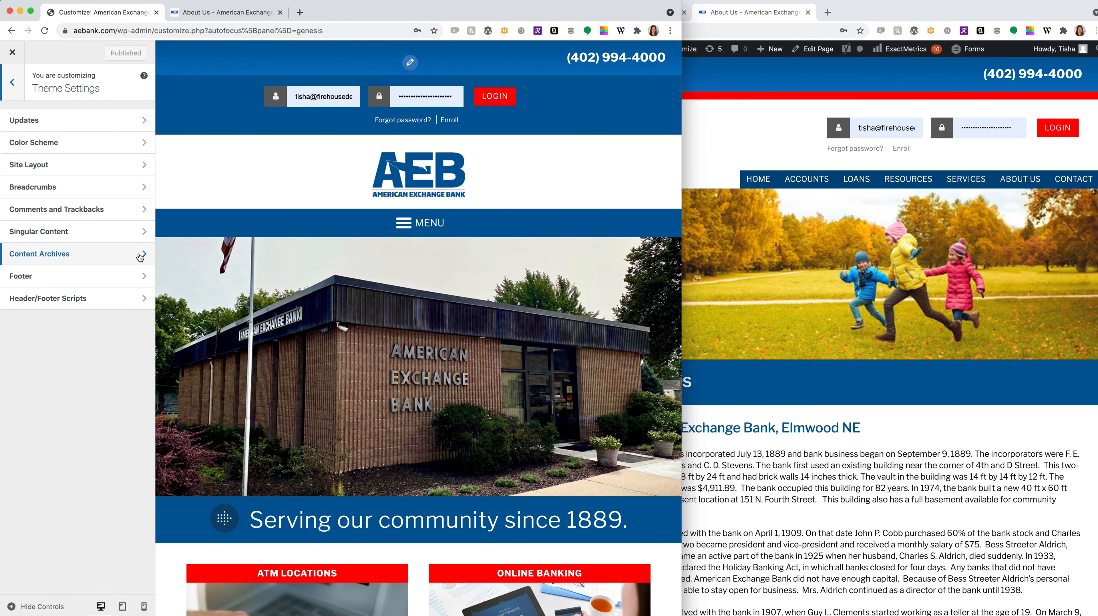
left_click(12, 52)
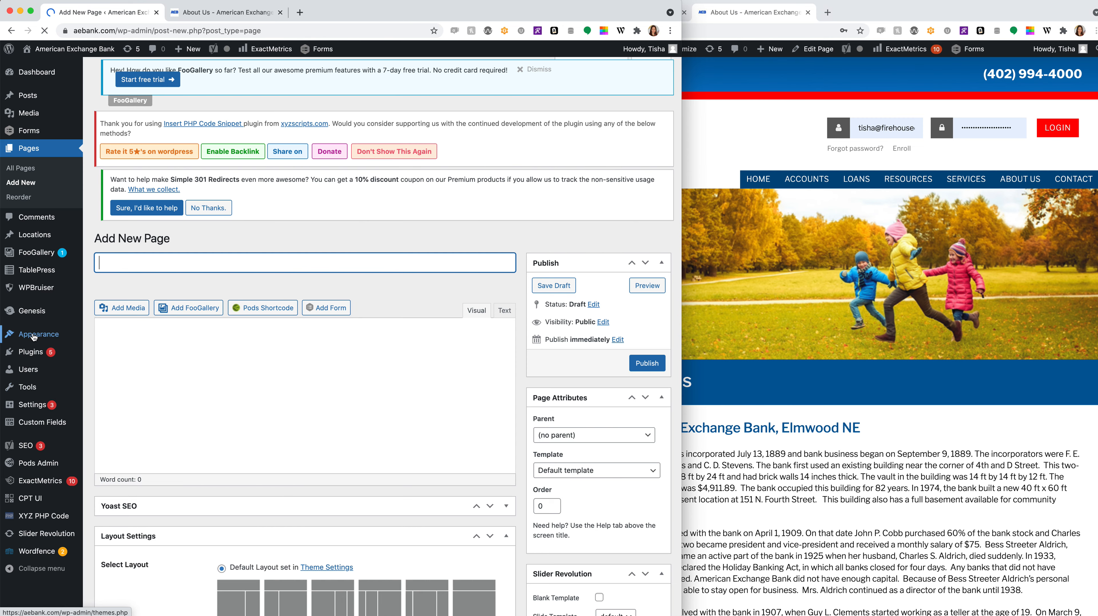
left_click(34, 337)
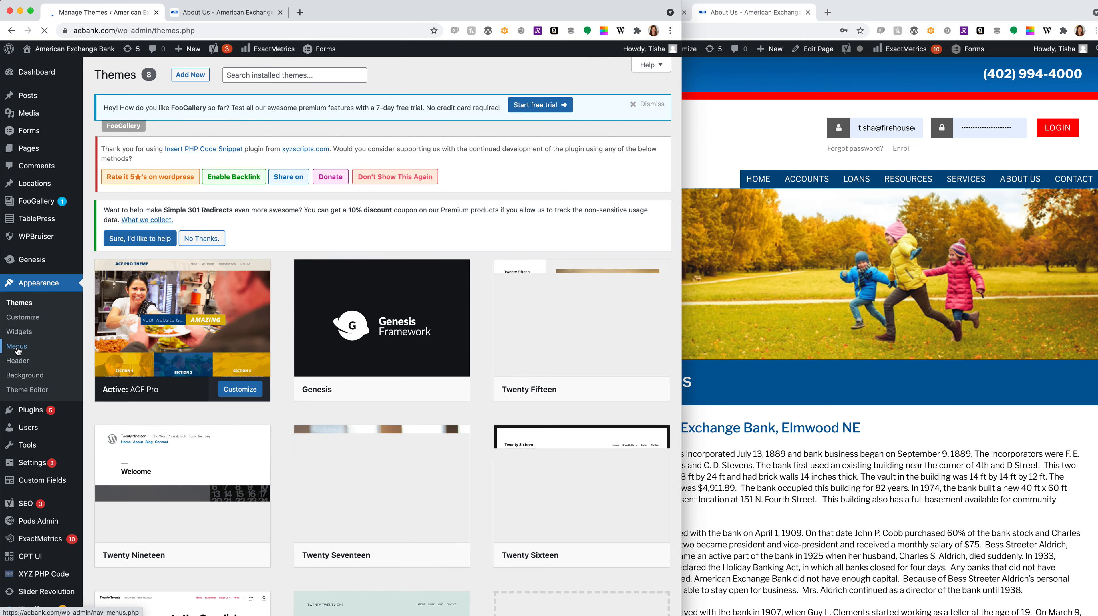
- In Appearance > Menus, pick Main from the 'Select a menu to edit' dropdown
left_click(17, 349)
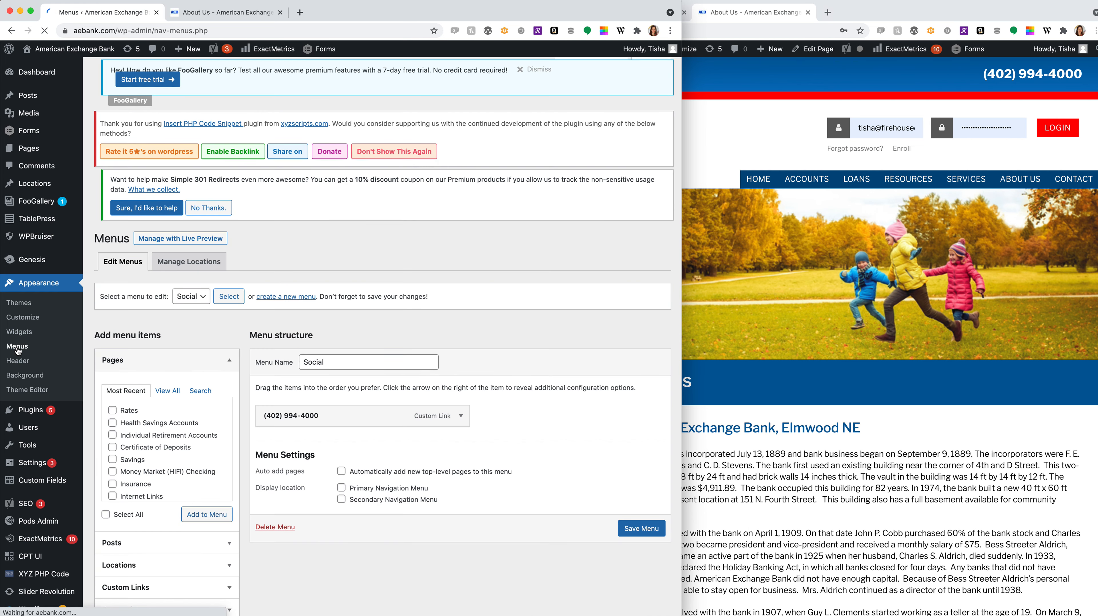
scroll(627, 414, "down", 2)
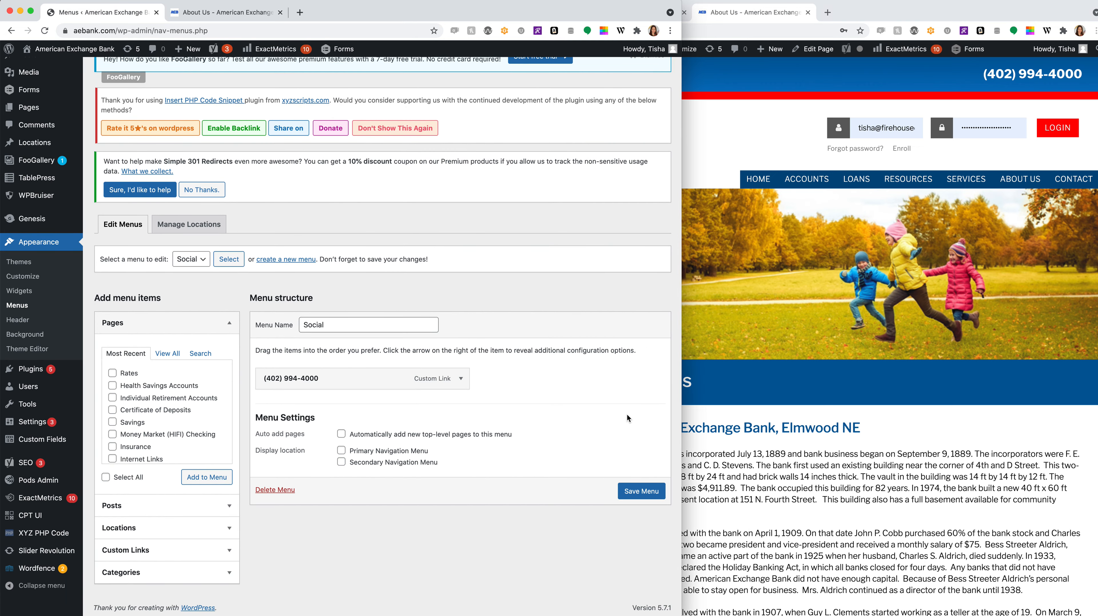
scroll(943, 469, "down", 8)
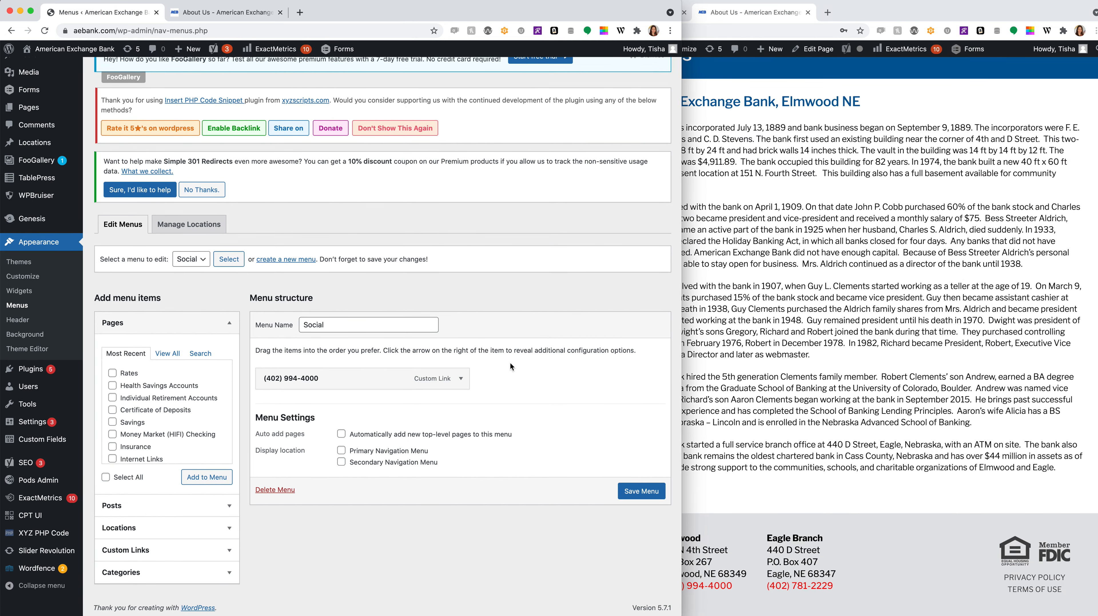
left_click(192, 260)
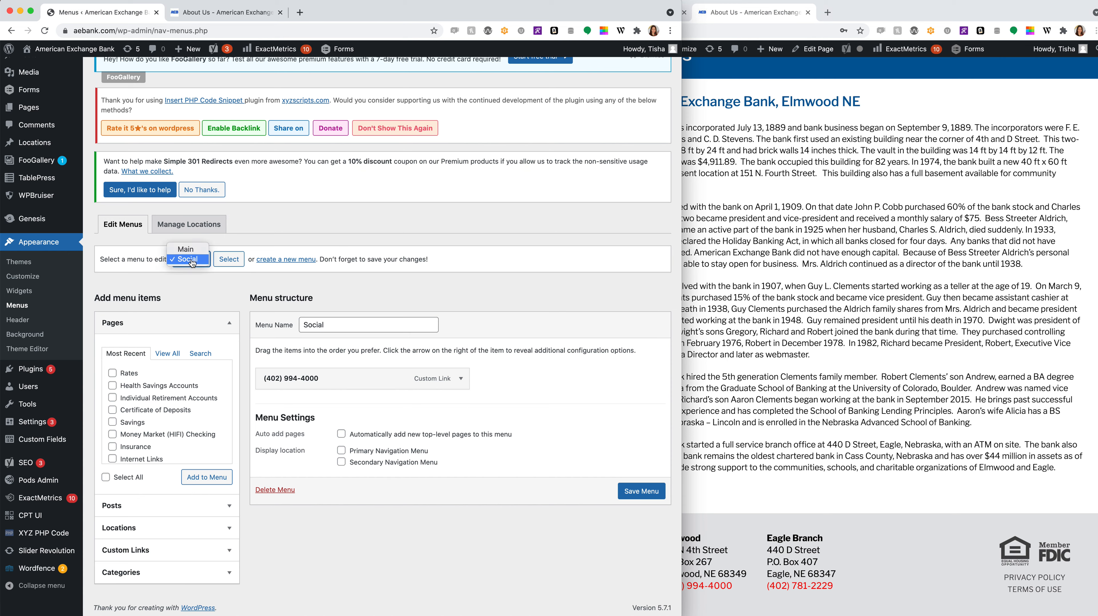
left_click(188, 290)
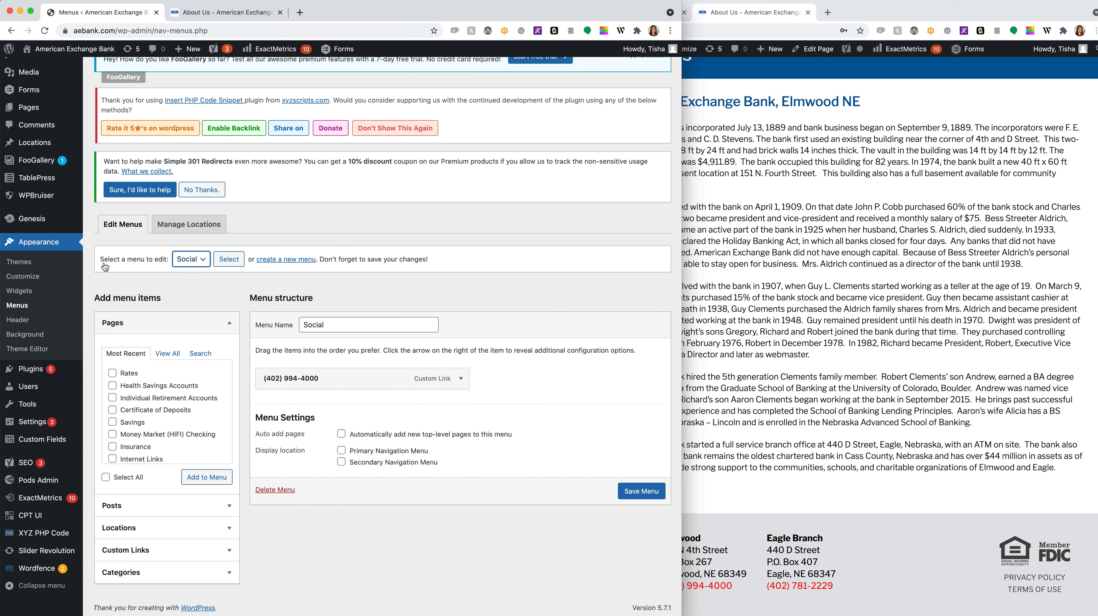
left_click(201, 261)
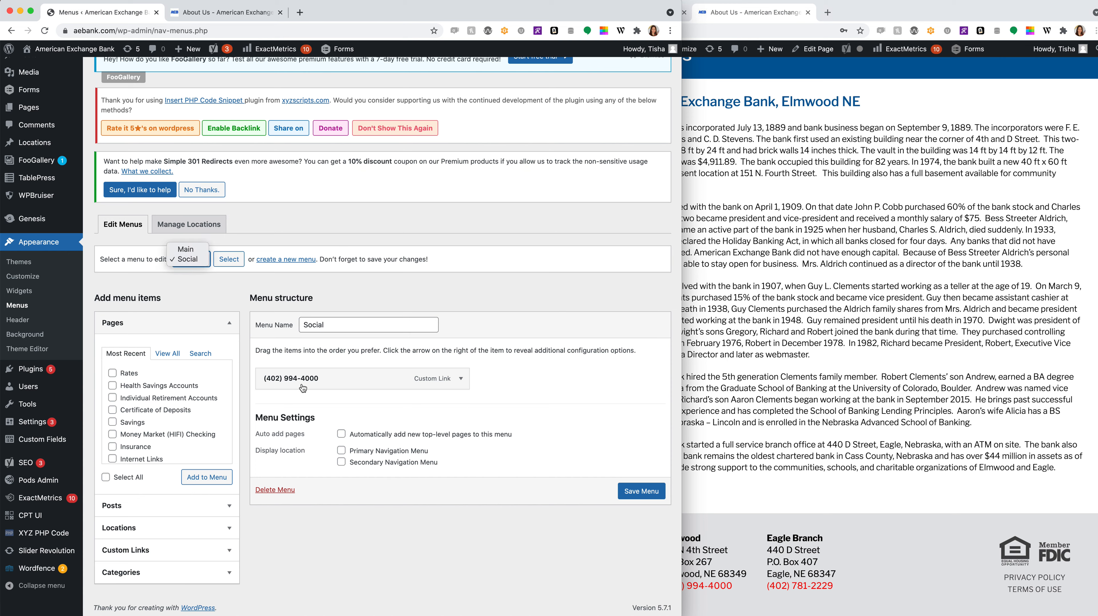
left_click(826, 392)
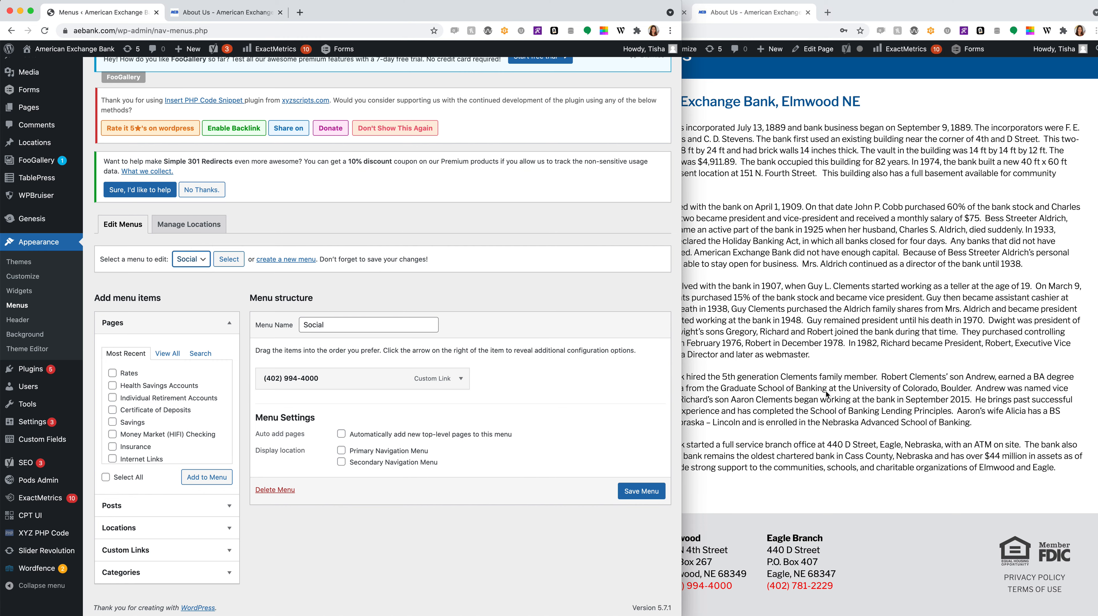
scroll(827, 391, "up", 8)
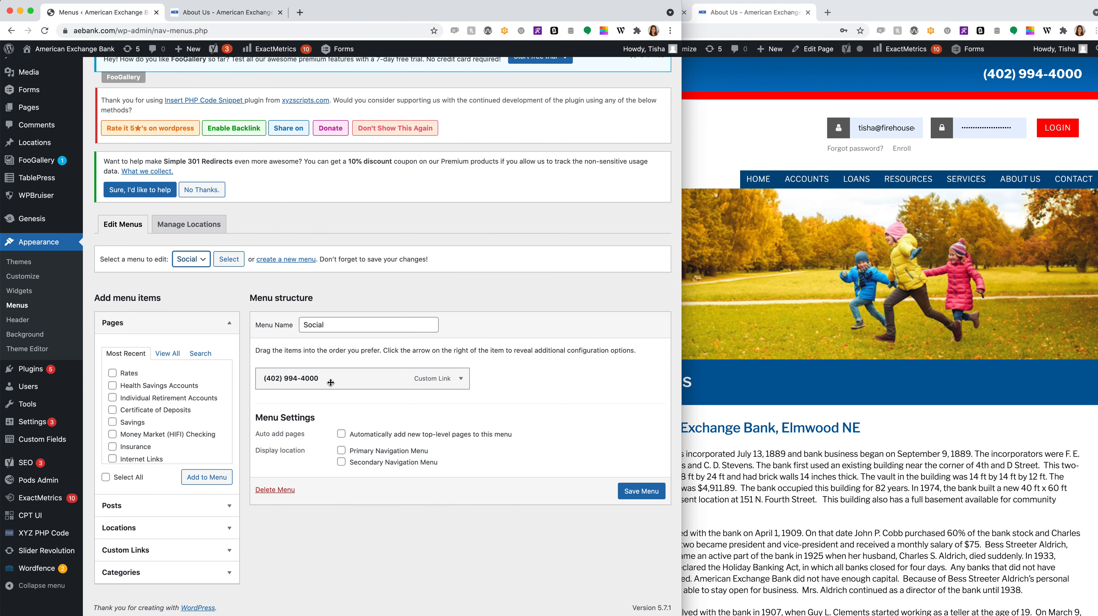
scroll(270, 389, "up", 1)
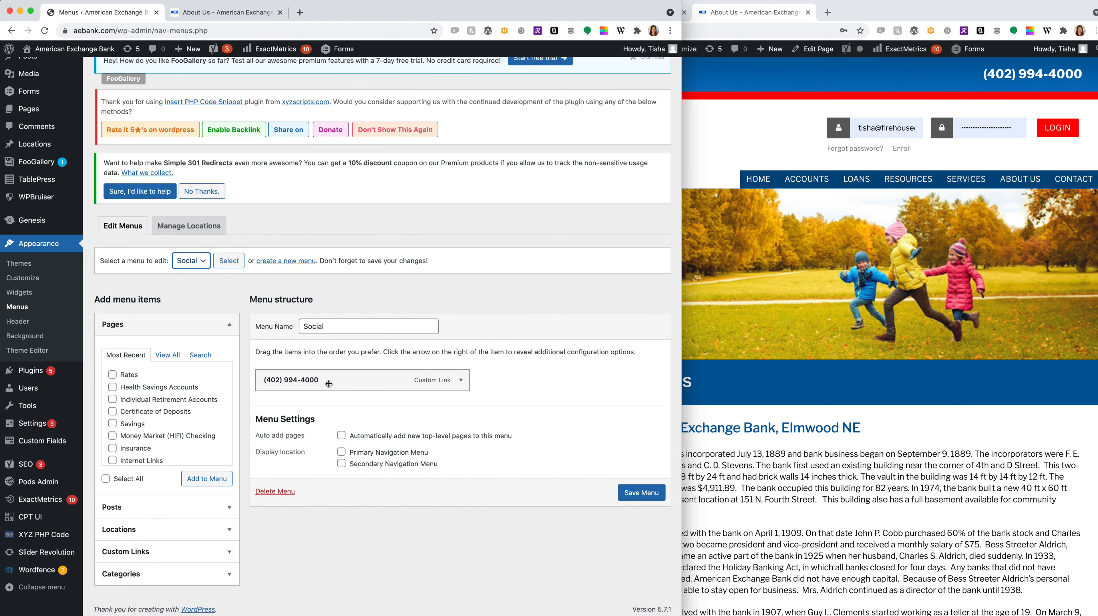
left_click(191, 261)
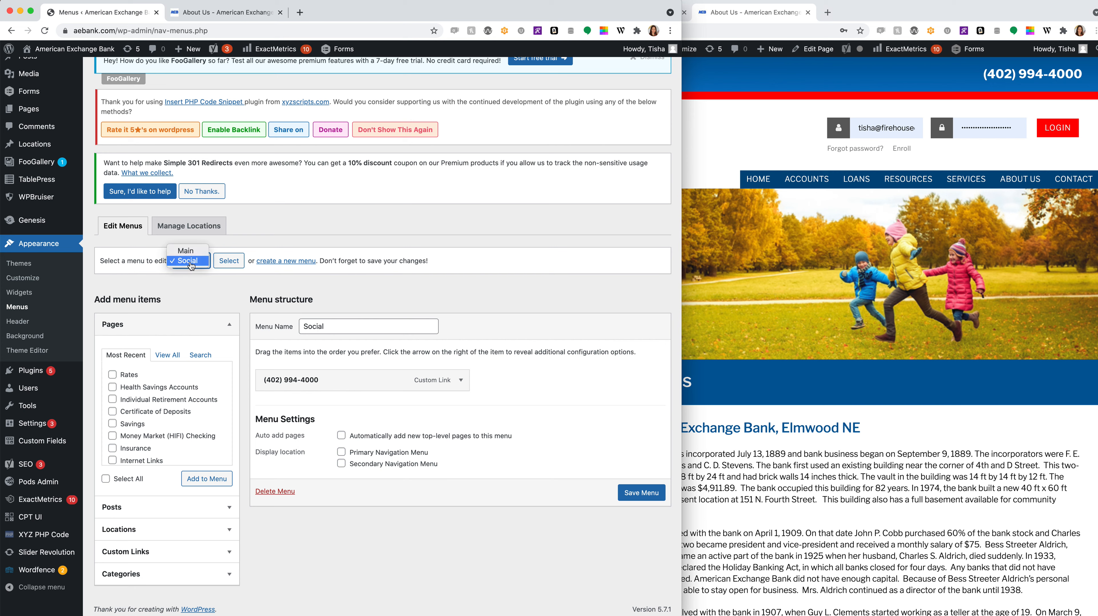
left_click(186, 251)
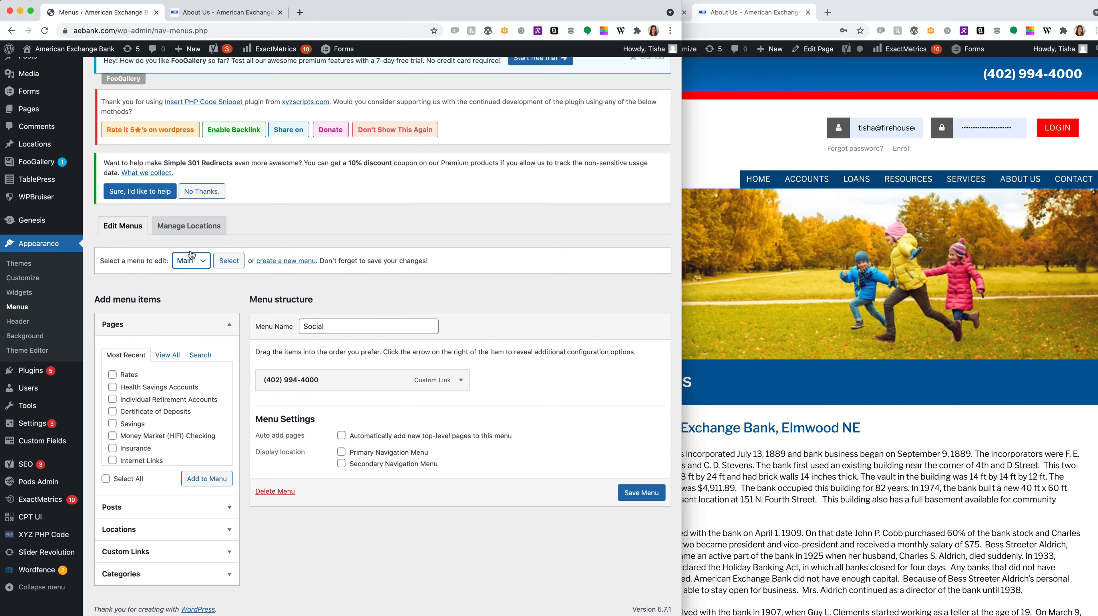
- Load the Main menu, scroll its items, and compare with the live site's ACCOUNTS dropdown
left_click(229, 261)
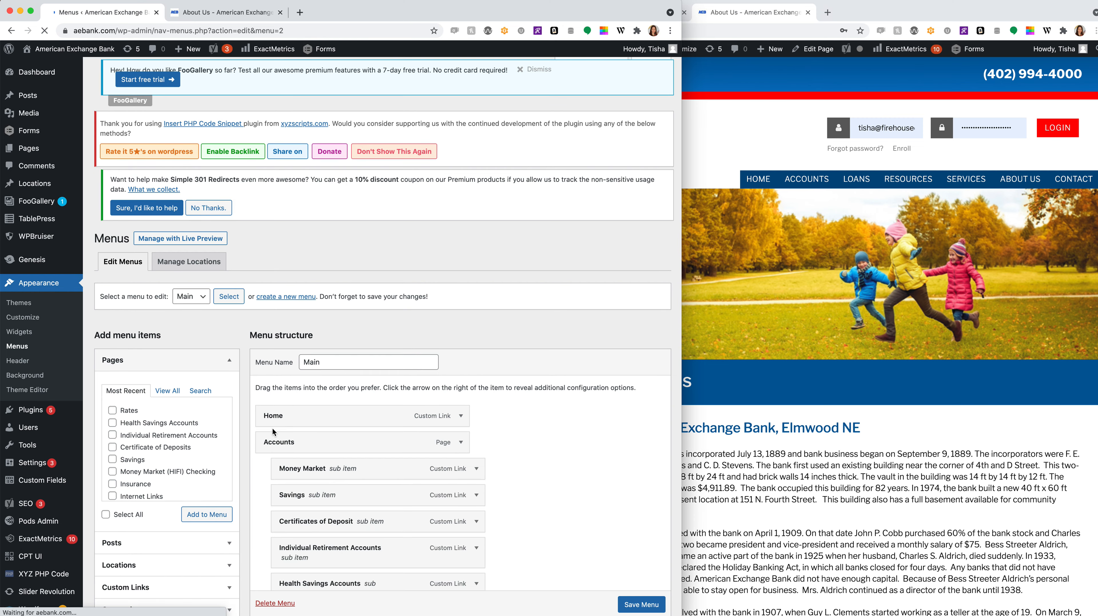
scroll(273, 430, "down", 3)
scroll(496, 450, "down", 5)
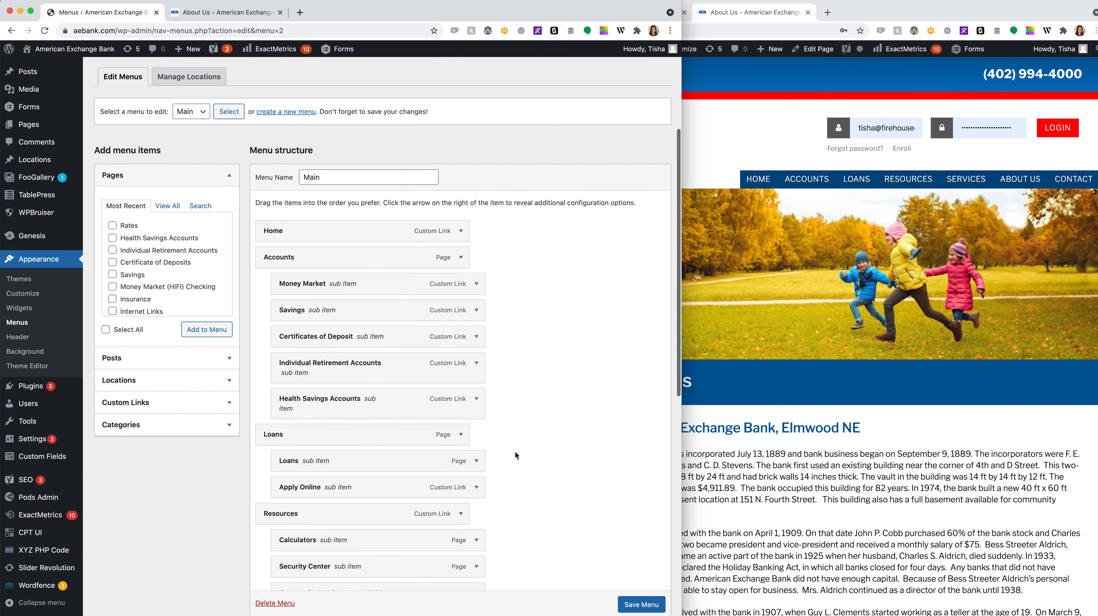
scroll(515, 451, "down", 2)
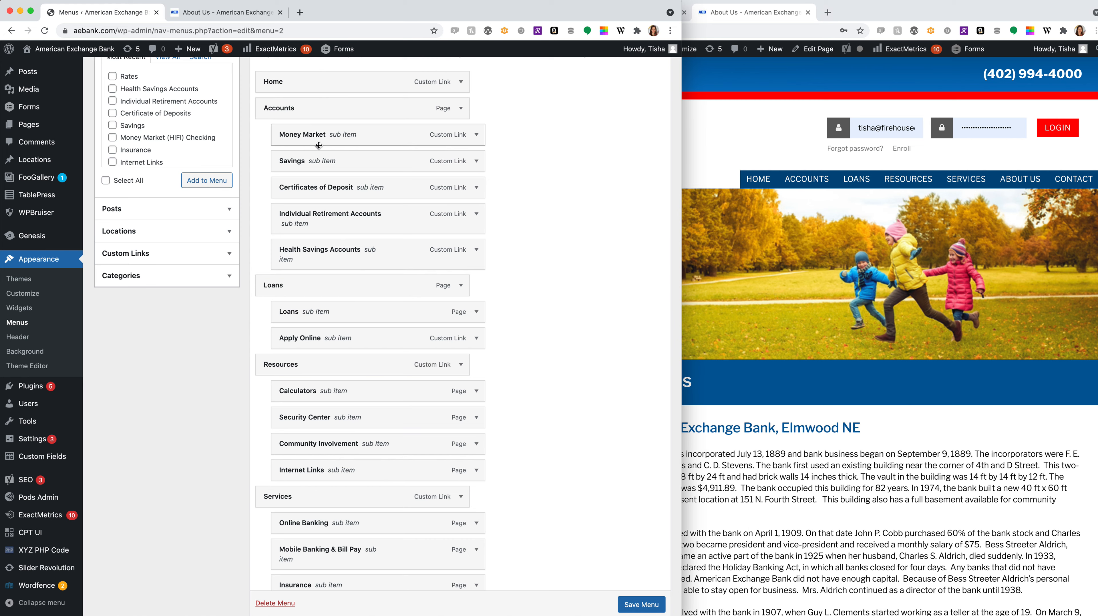
left_click(849, 199)
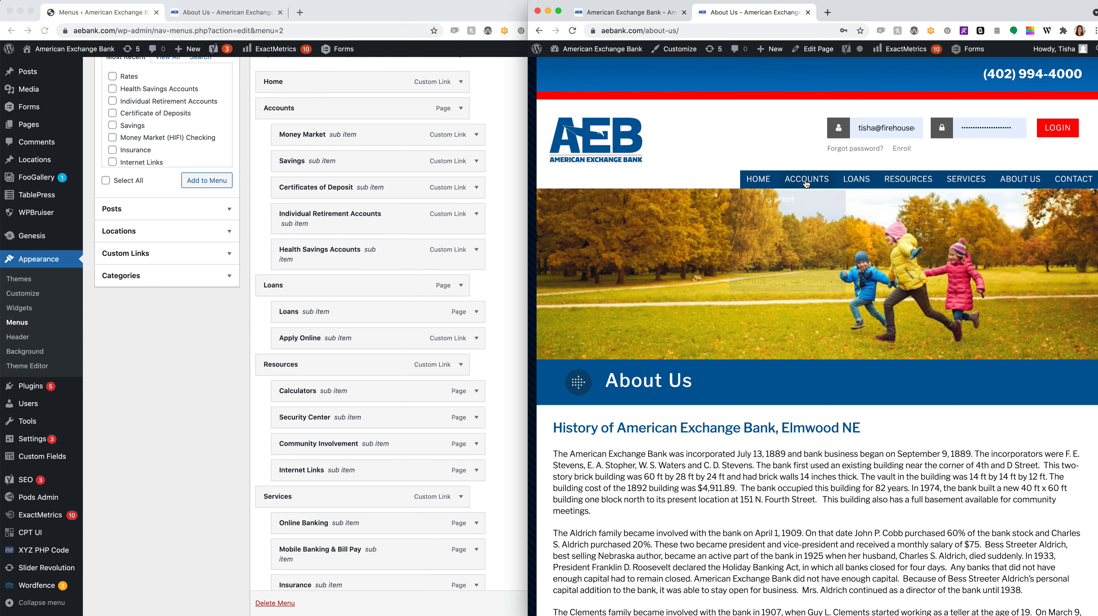
mouse_move(798, 195)
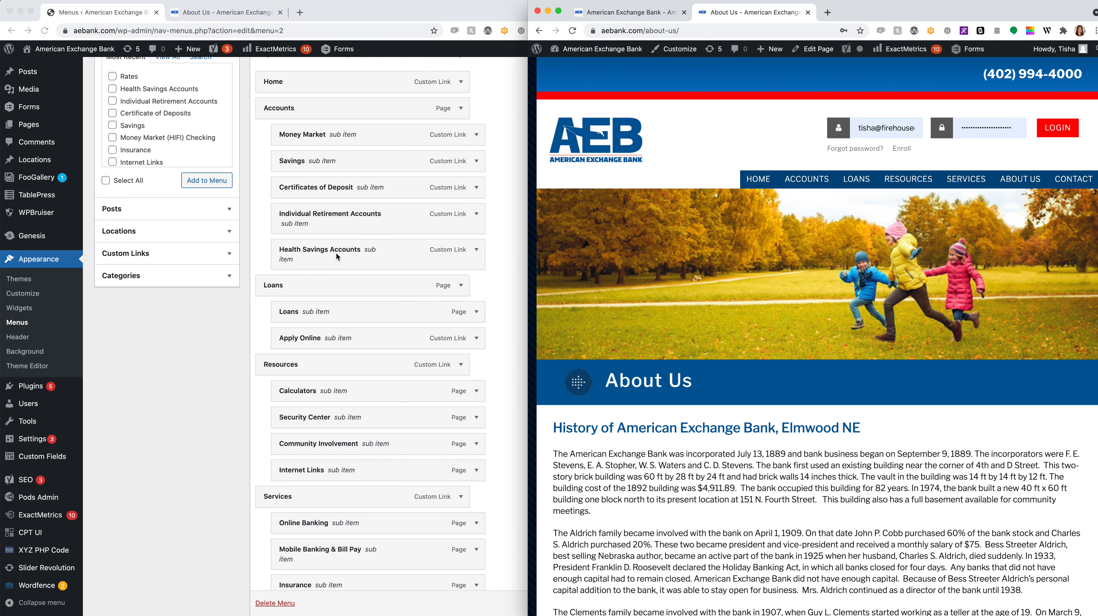
scroll(199, 315, "up", 3)
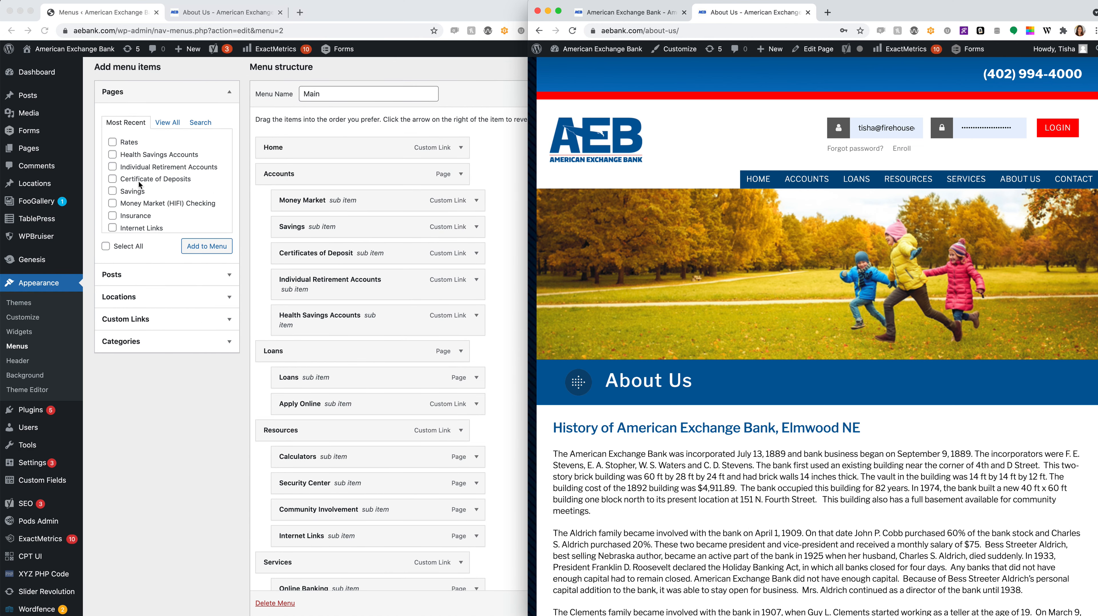
- Add the Rates page to the Main menu from the Pages list
left_click(112, 141)
scroll(168, 186, "down", 1)
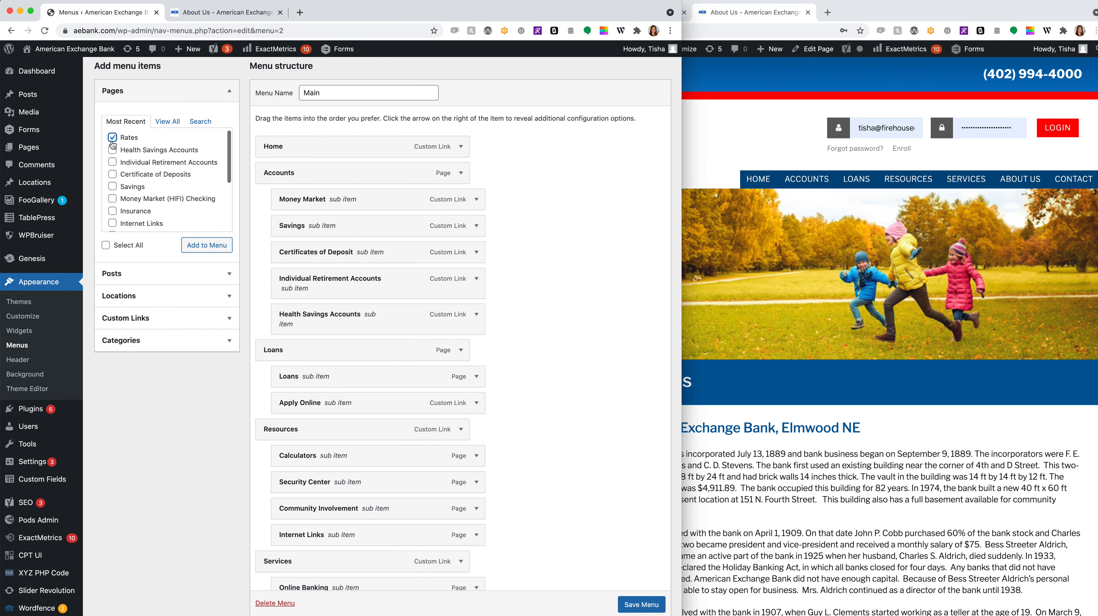
left_click(205, 249)
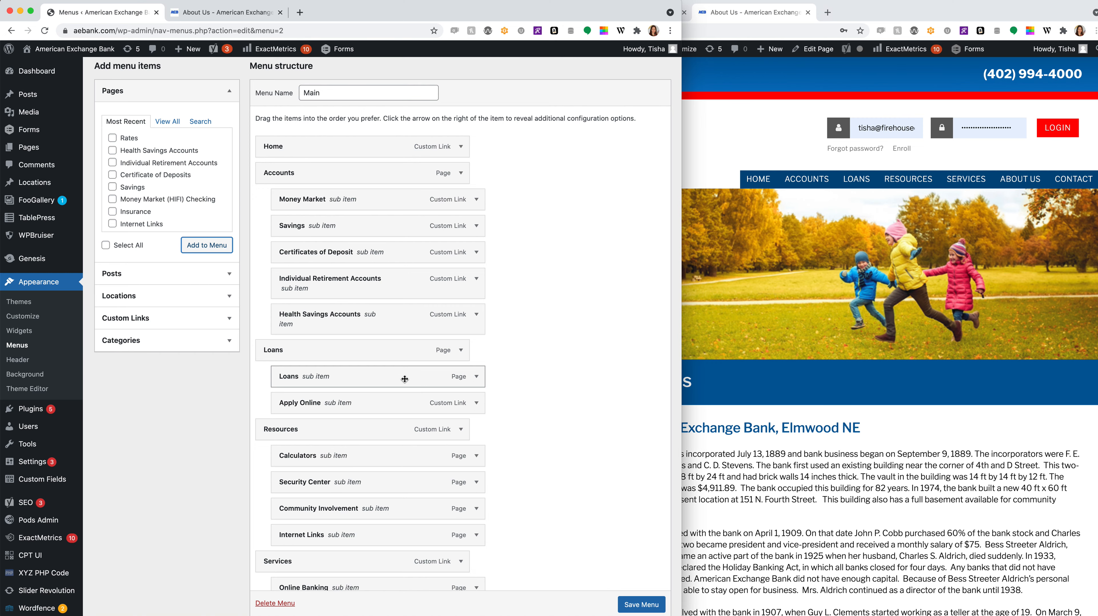
scroll(405, 378, "down", 8)
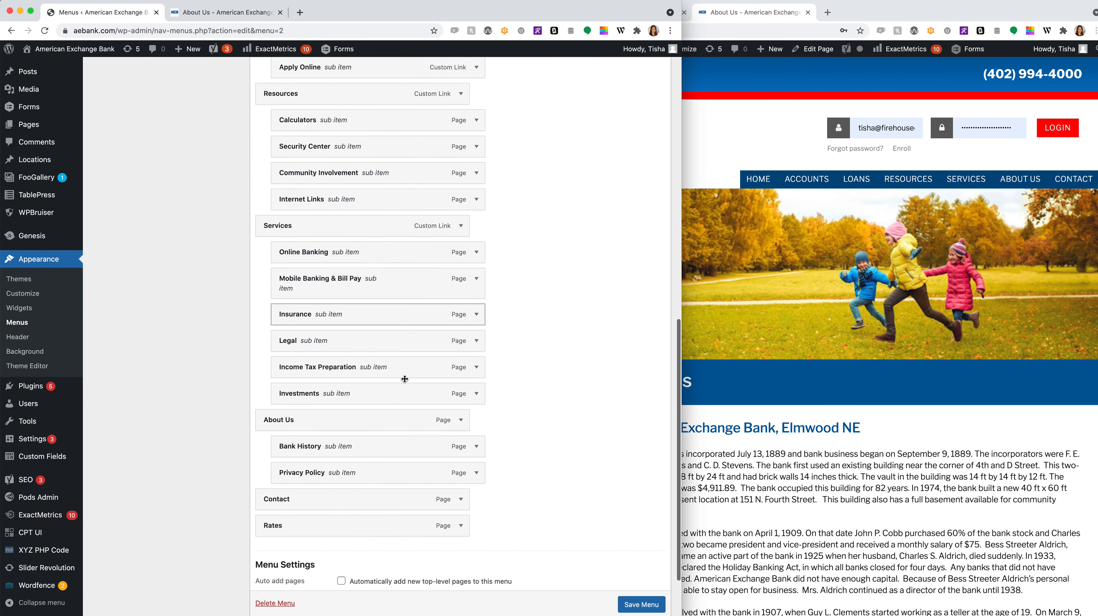
- Move Rates to top level between Resources and Services and save the menu
left_click_drag(283, 525, 311, 223)
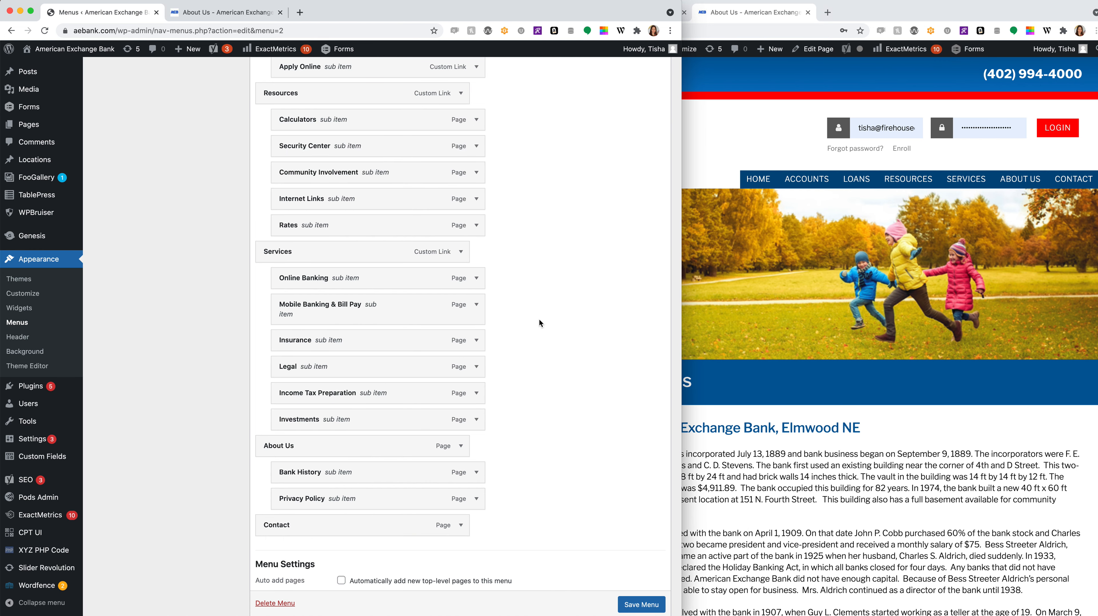
scroll(544, 364, "up", 3)
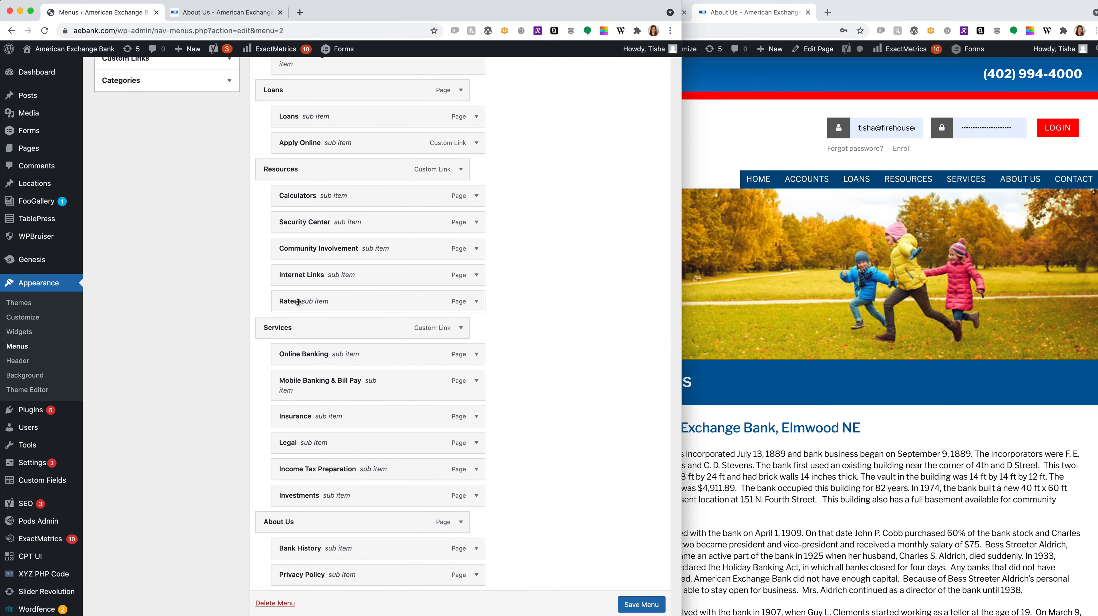
left_click_drag(334, 303, 302, 303)
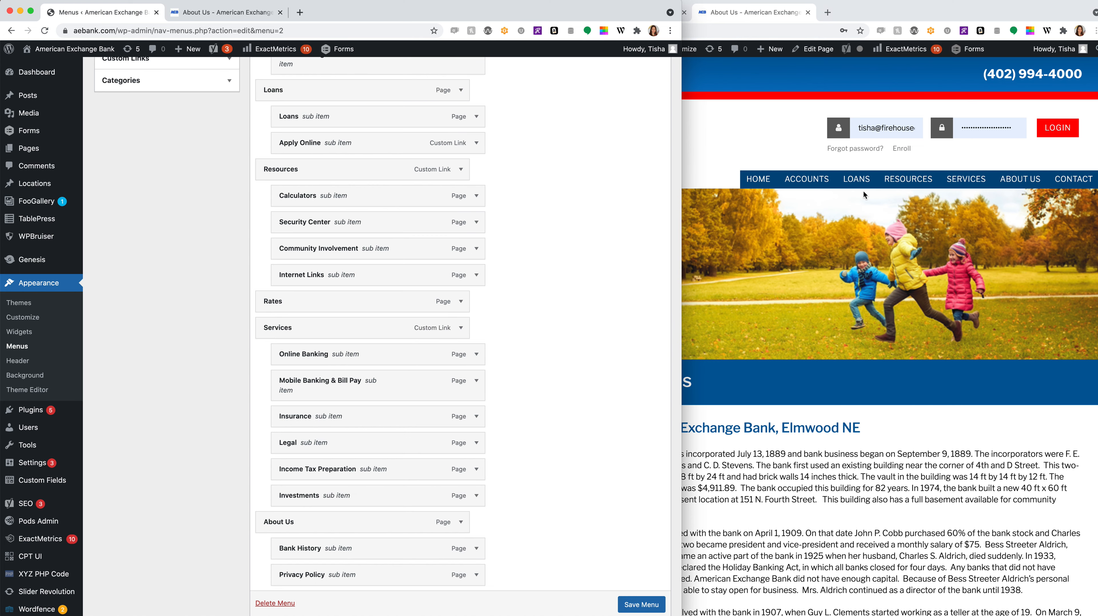
left_click(659, 605)
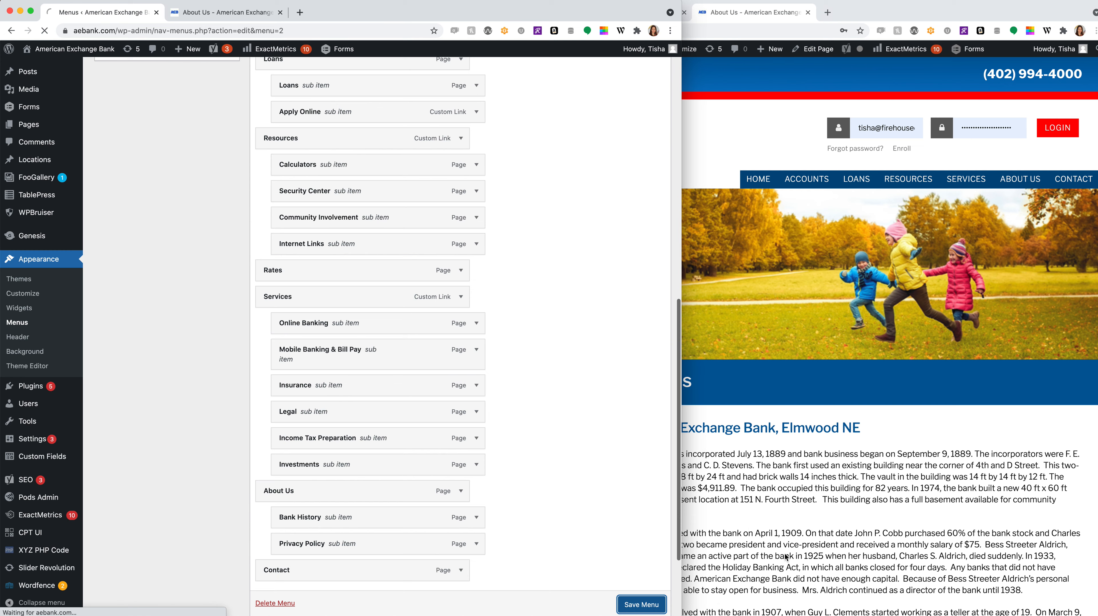
- Reload the live About Us page and confirm RATES shows in the navigation
left_click(779, 426)
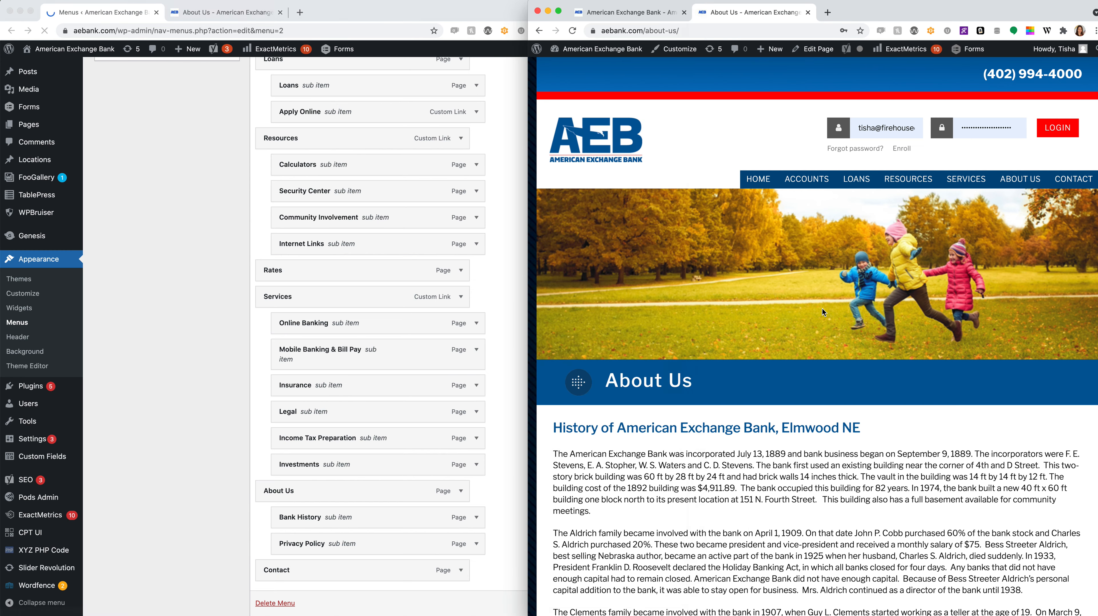
left_click(574, 31)
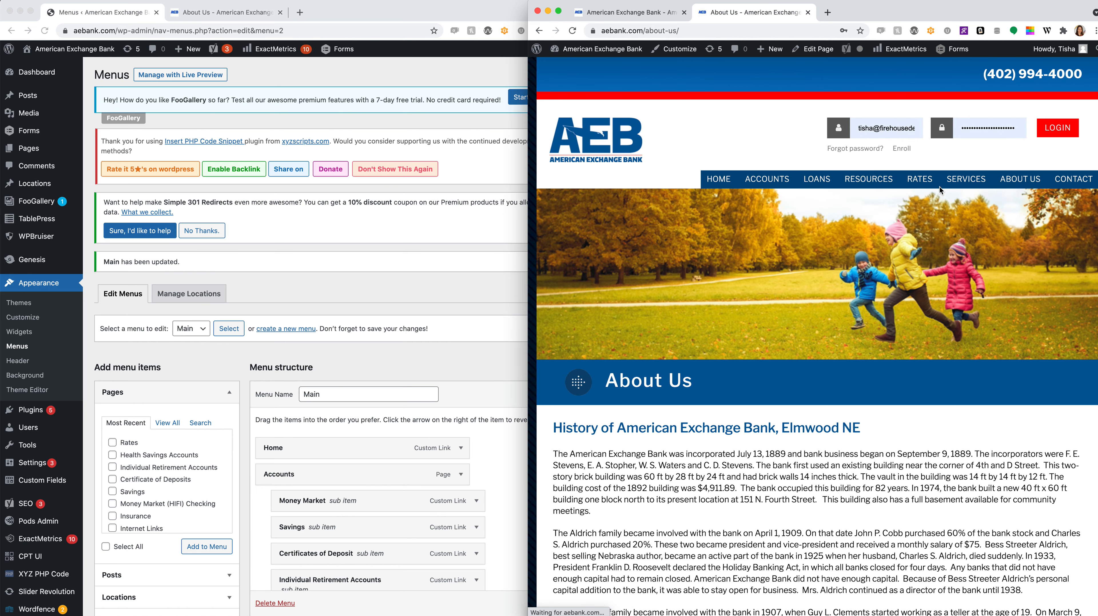
scroll(370, 451, "down", 12)
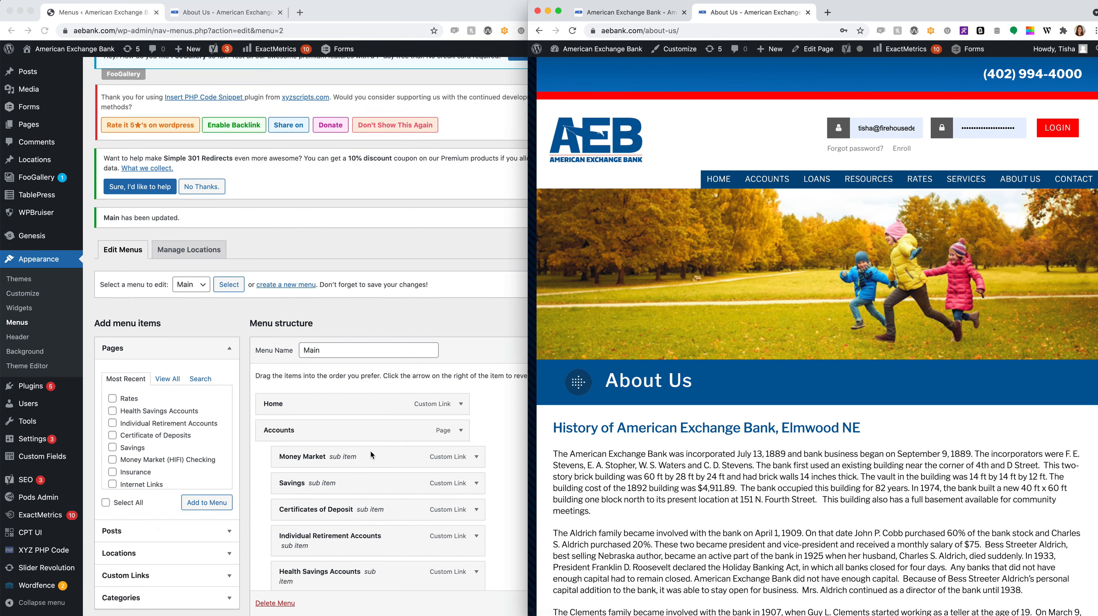
- Remove Rates from the Main menu, save it, and reload the live site to confirm it's gone
left_click(486, 362)
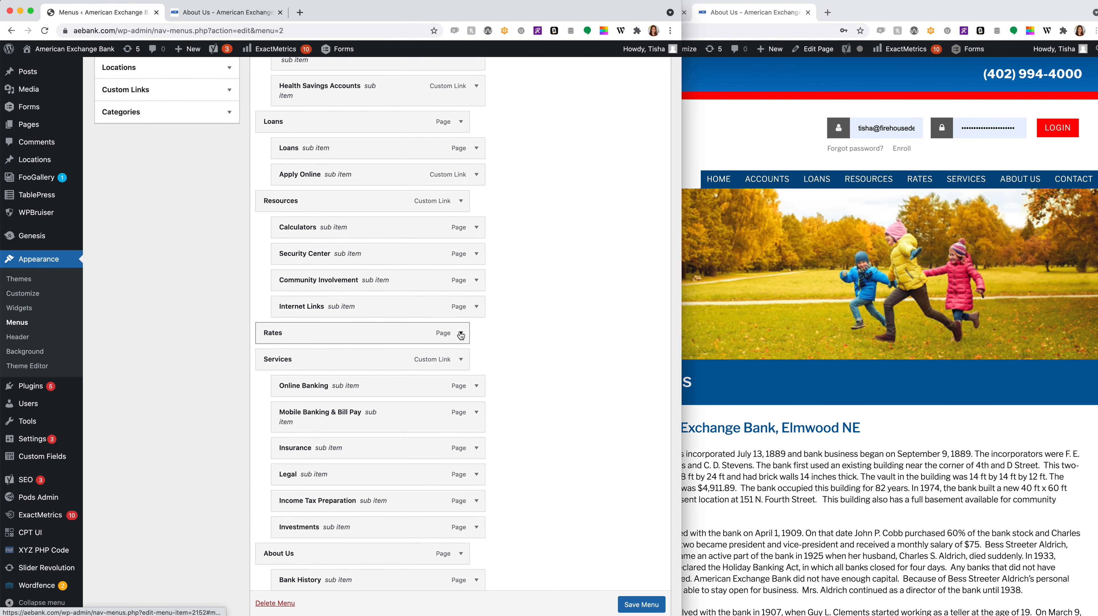
left_click(460, 332)
left_click(273, 427)
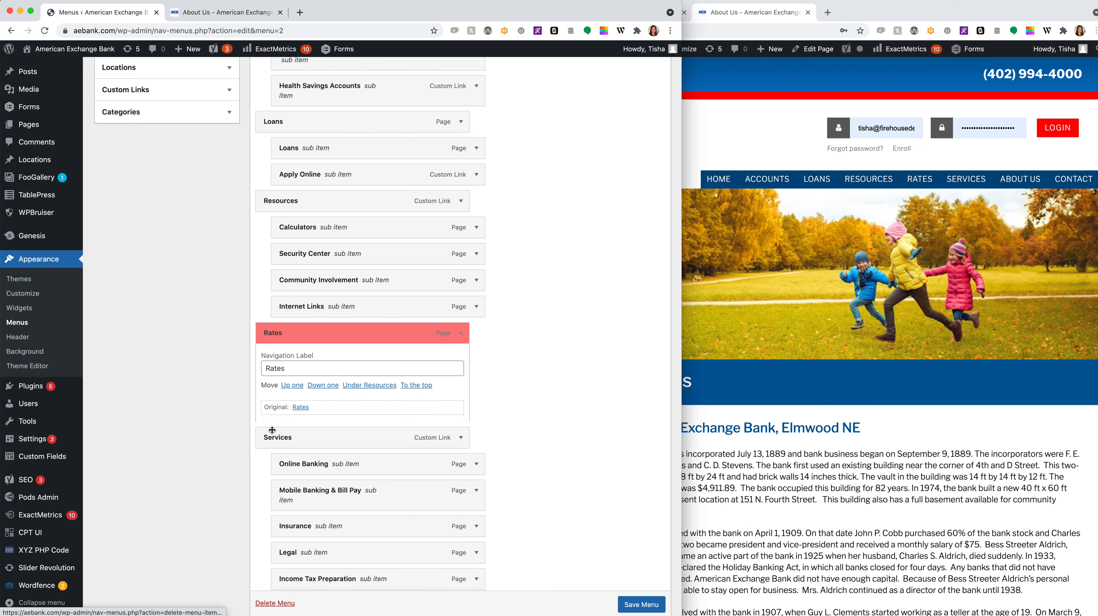
left_click(649, 609)
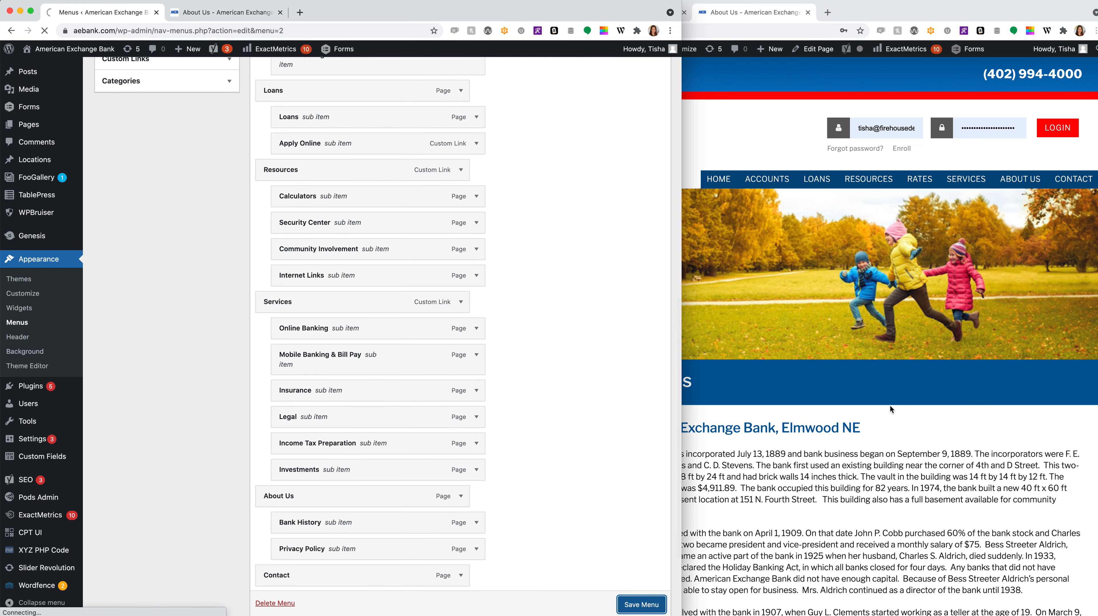
left_click(900, 391)
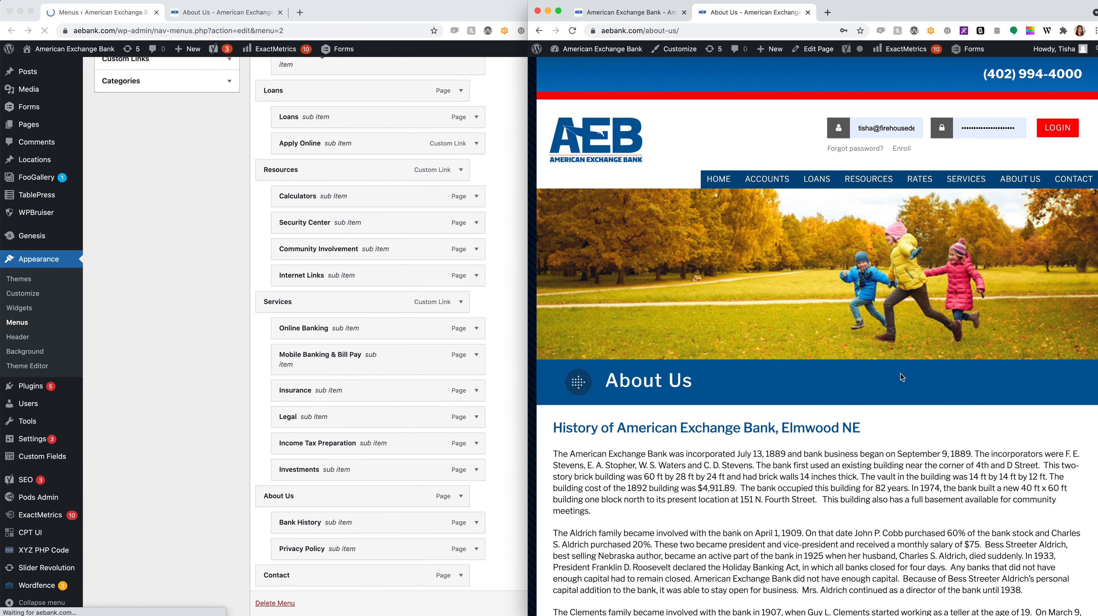
left_click(573, 31)
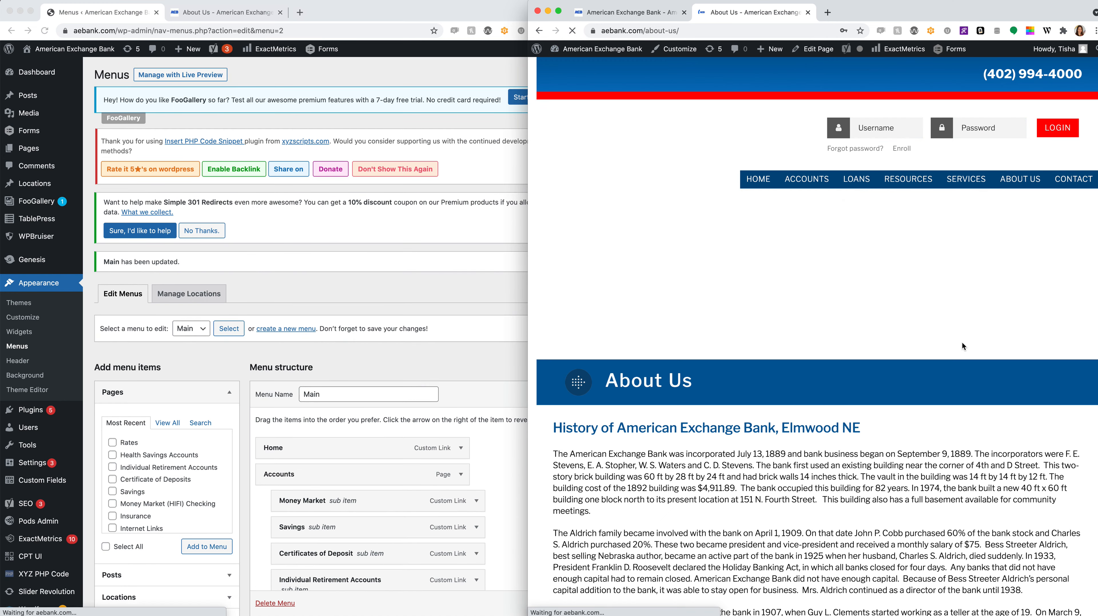